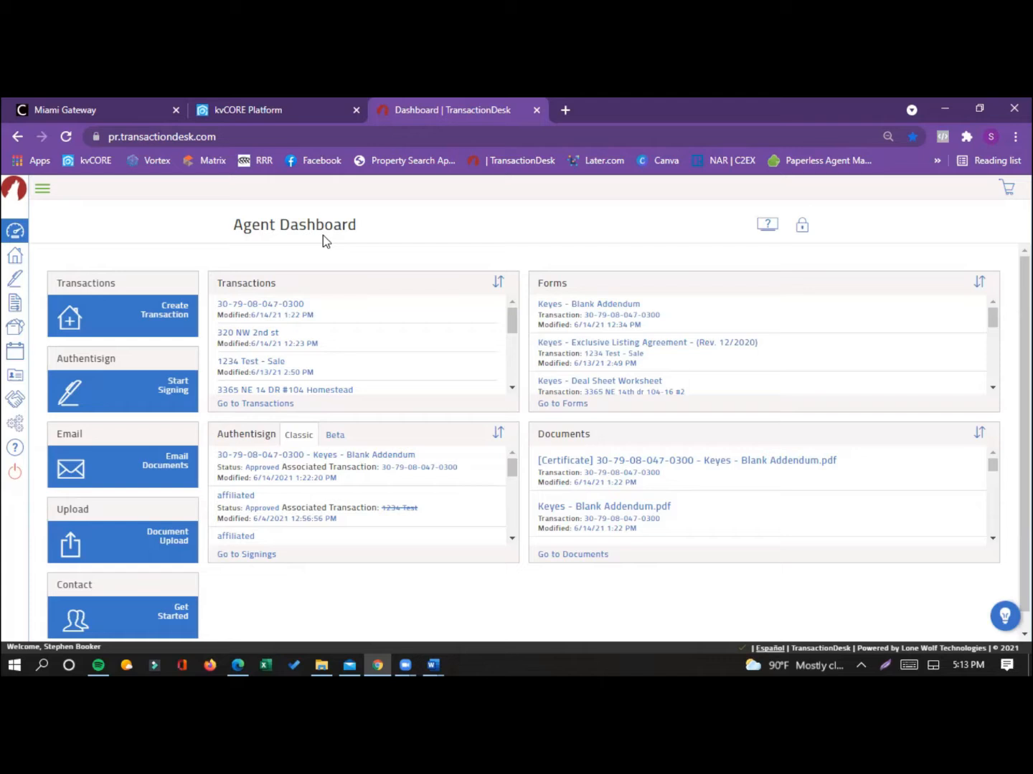
Step: Switch to the kvCORE Platform and launch Transaction Desk from the Company Cloud logins
left_click(285, 111)
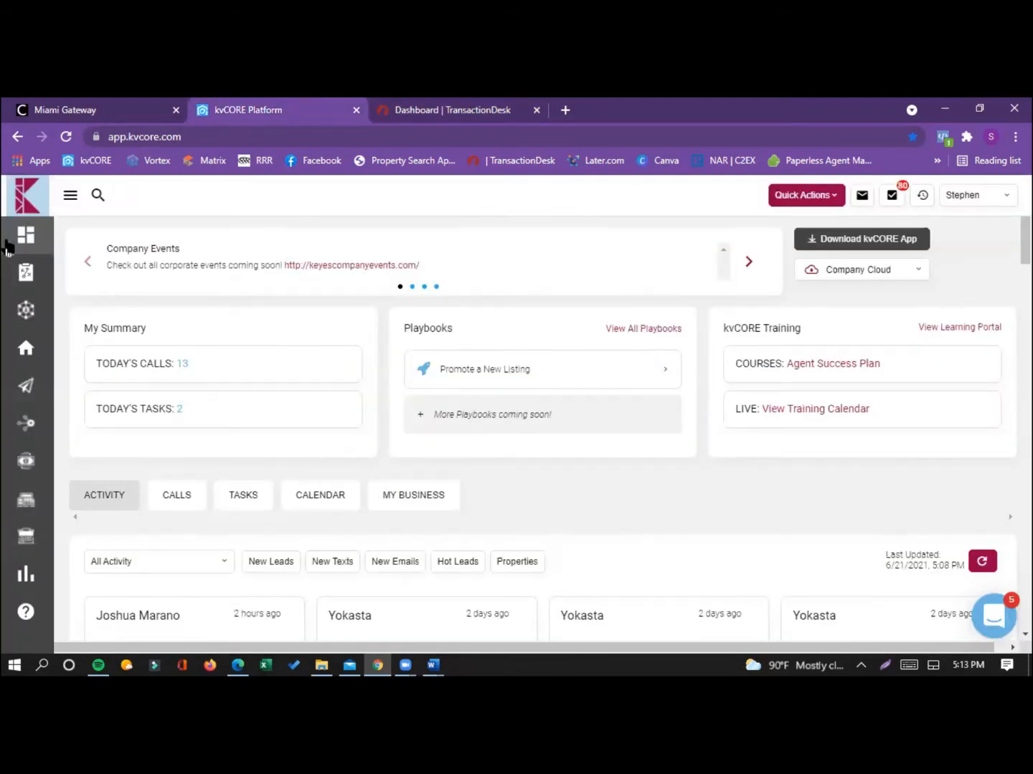
mouse_move(61, 358)
mouse_move(33, 462)
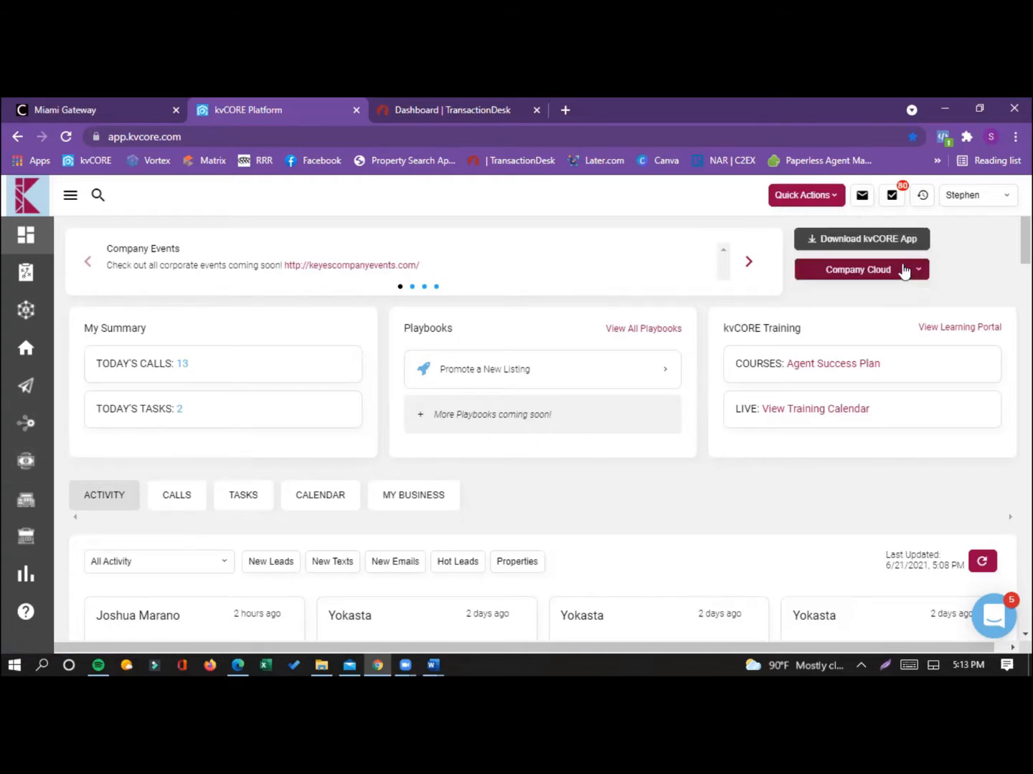
left_click(903, 271)
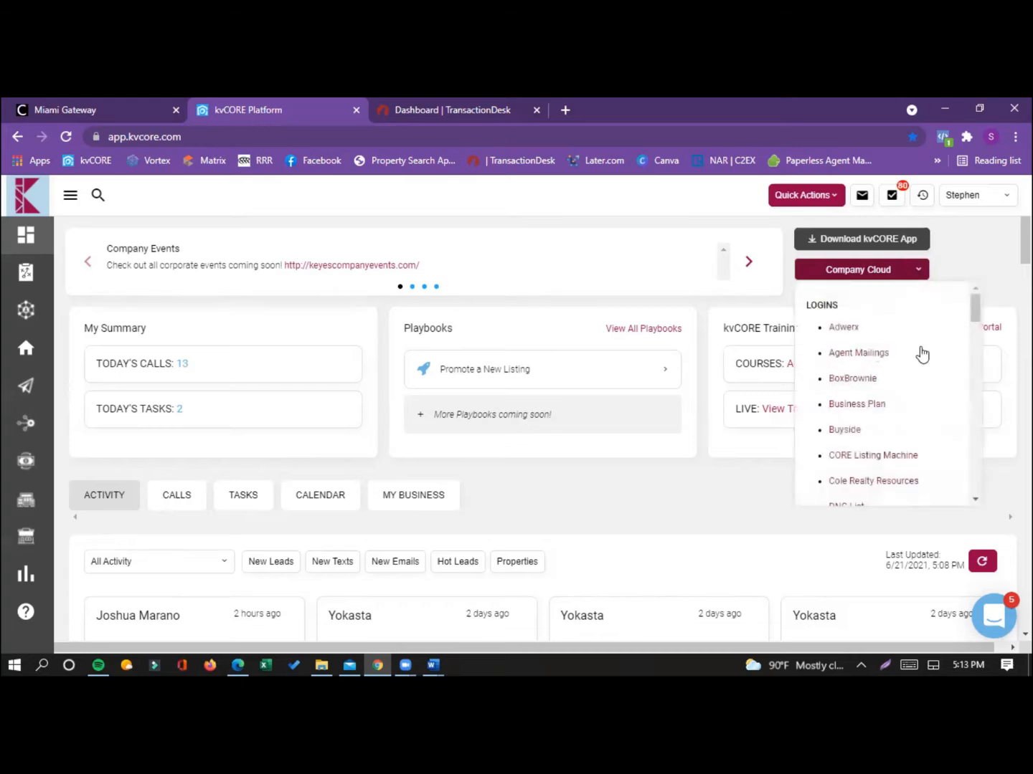
left_click_drag(973, 321, 975, 393)
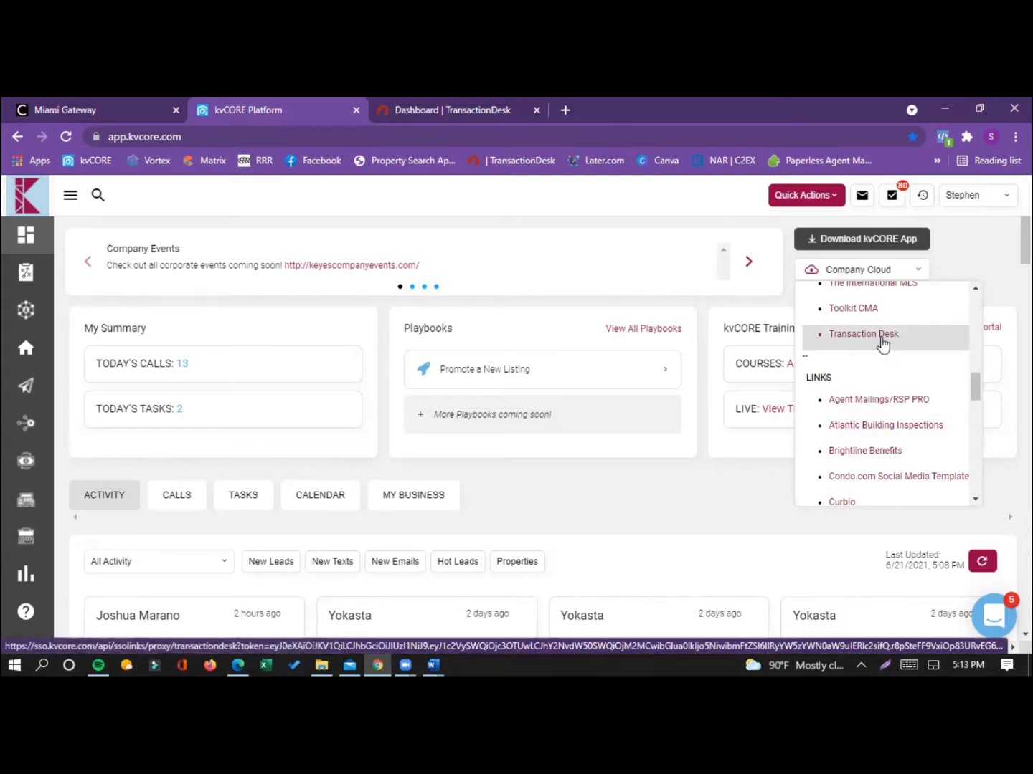
left_click(881, 339)
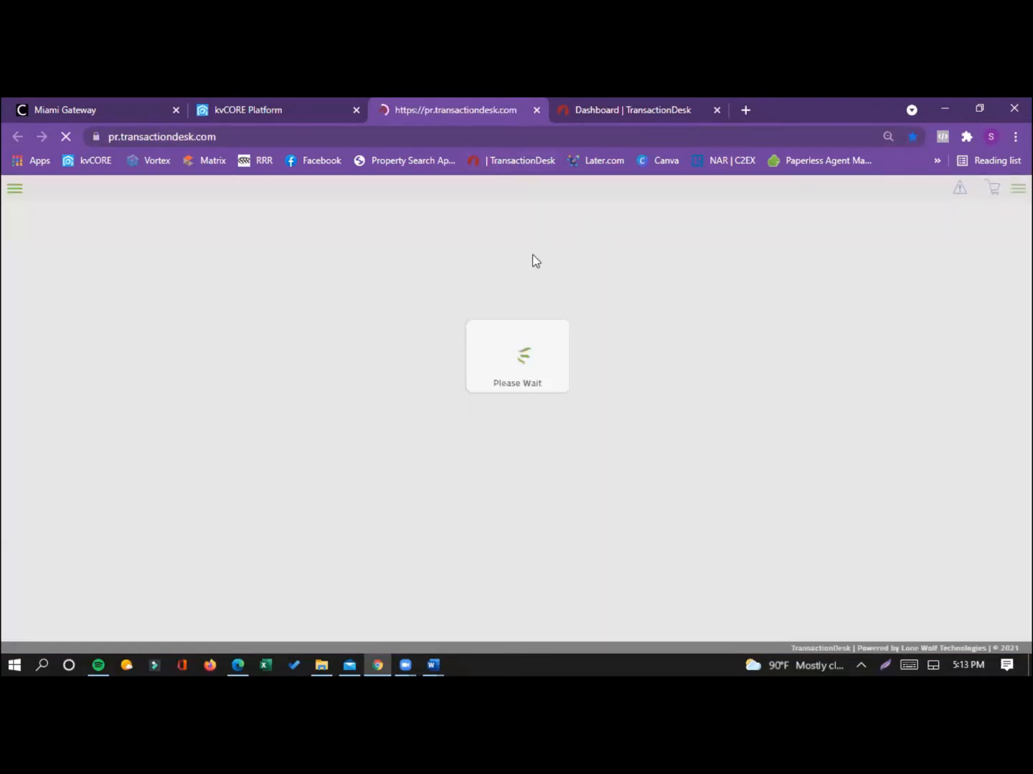
Step: Return to the original TransactionDesk dashboard, view the folder choices for its existing bookmark, and close the bookmark editor
left_click(629, 110)
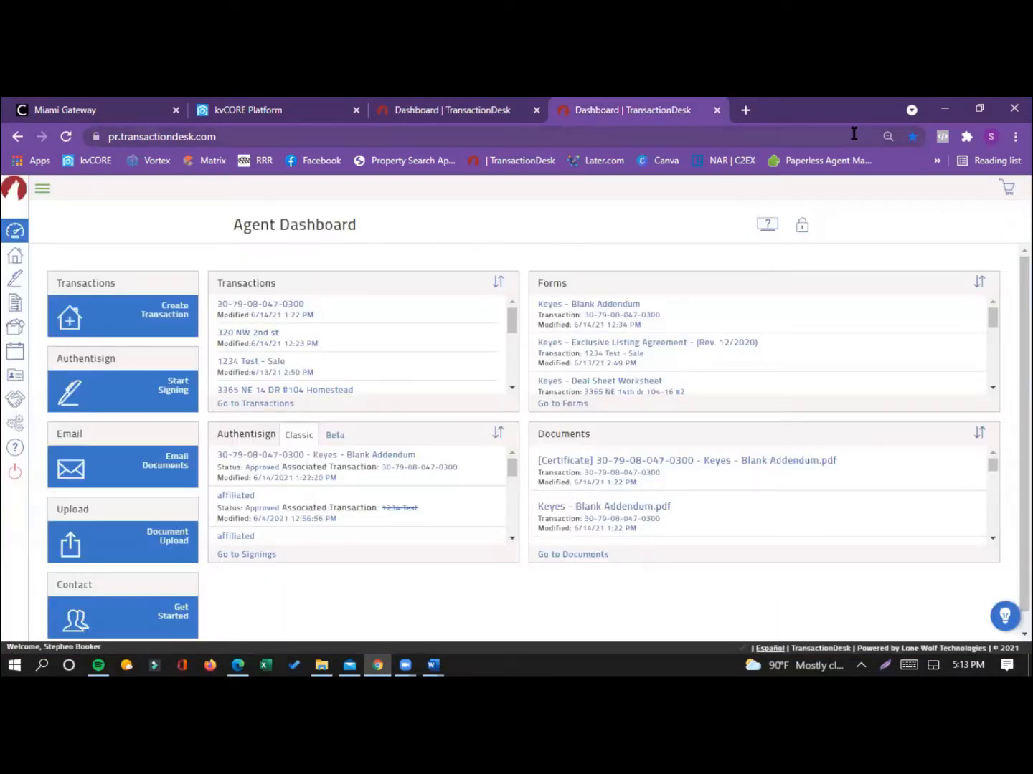
left_click(913, 137)
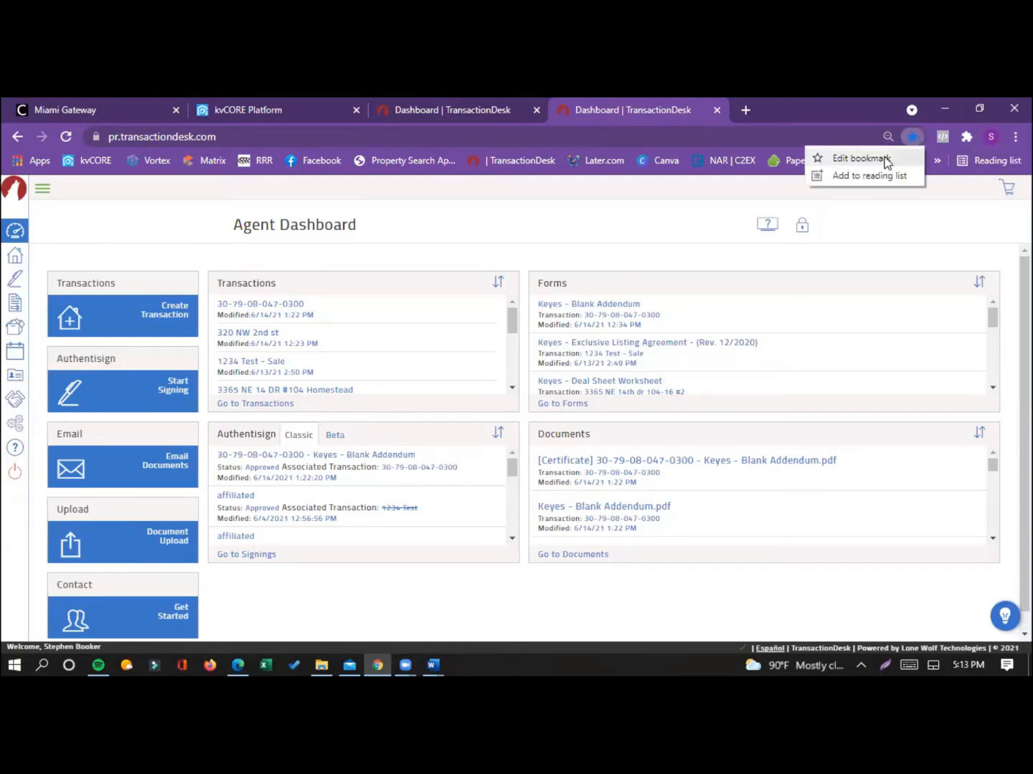
left_click(861, 157)
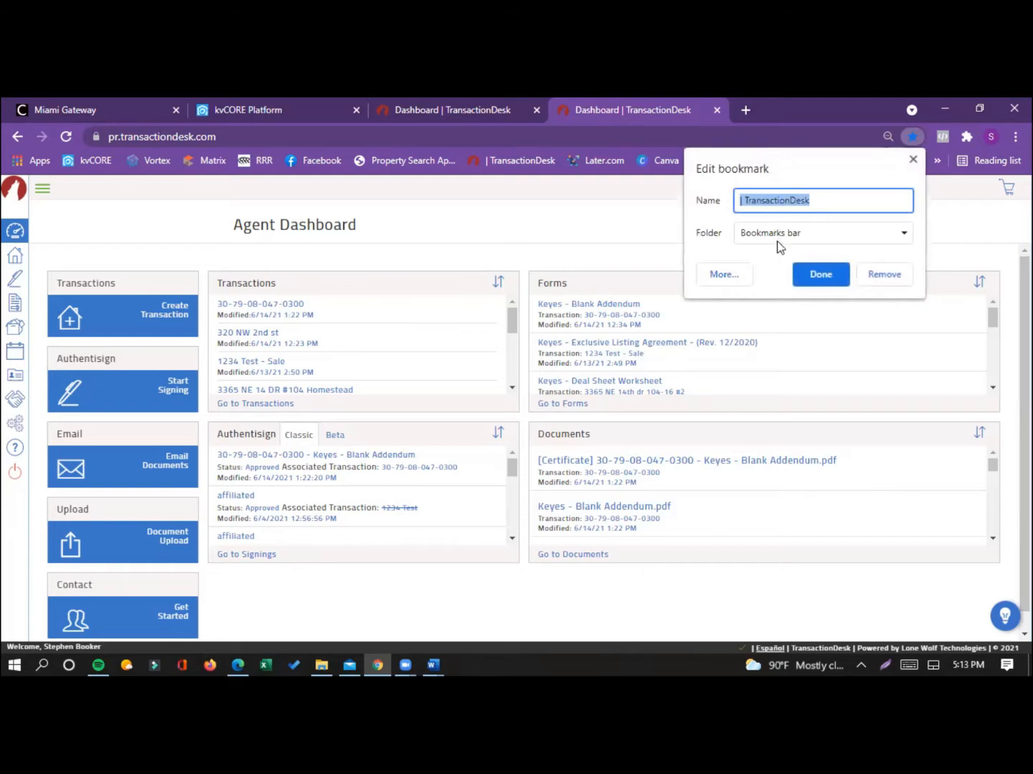
left_click(796, 236)
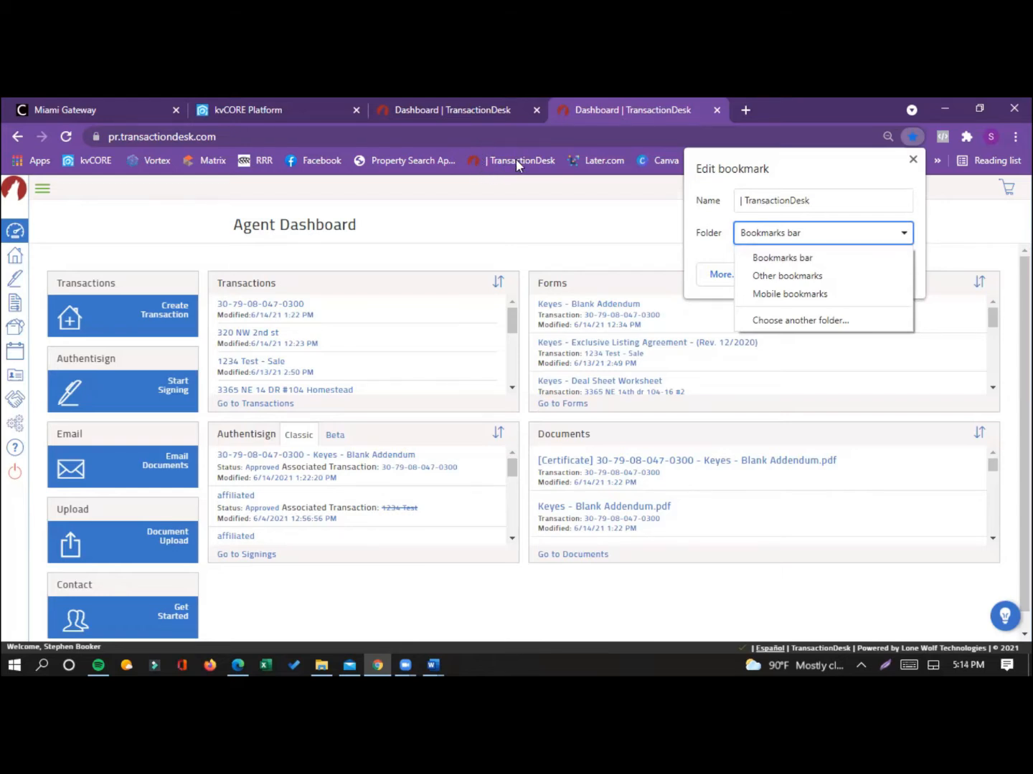
left_click(909, 159)
left_click(909, 159)
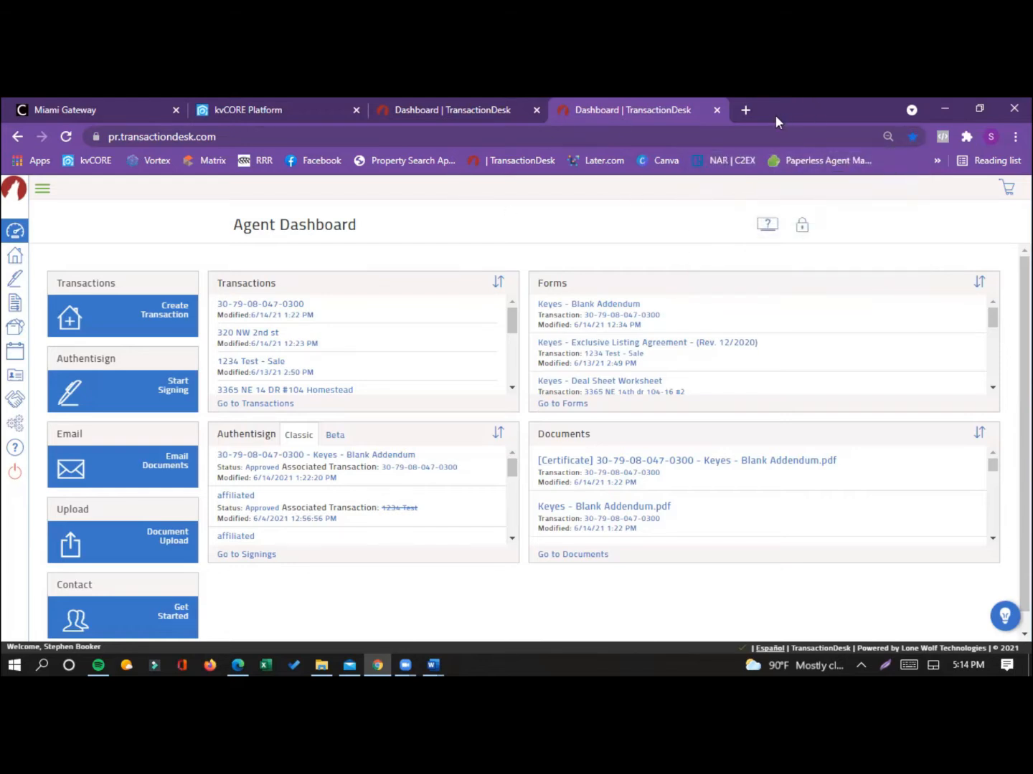
Step: Open TransactionDesk from its bookmark in a new browser tab, and close the duplicate dashboards so only one remains
left_click(746, 110)
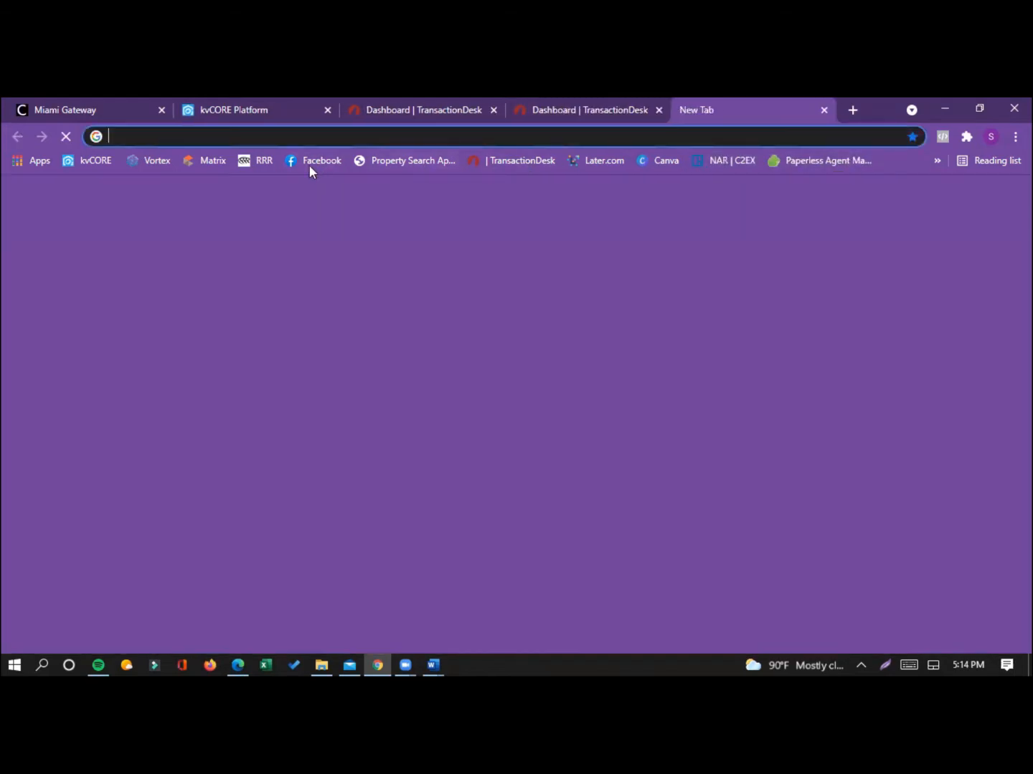
left_click(525, 161)
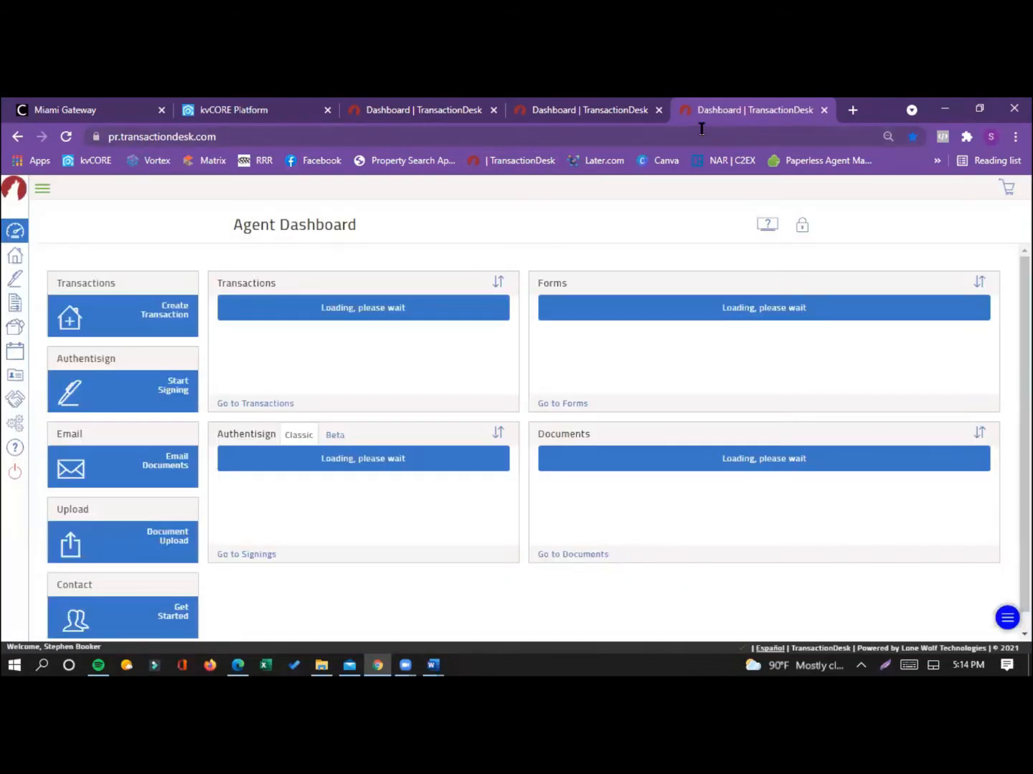
left_click(658, 111)
left_click(660, 107)
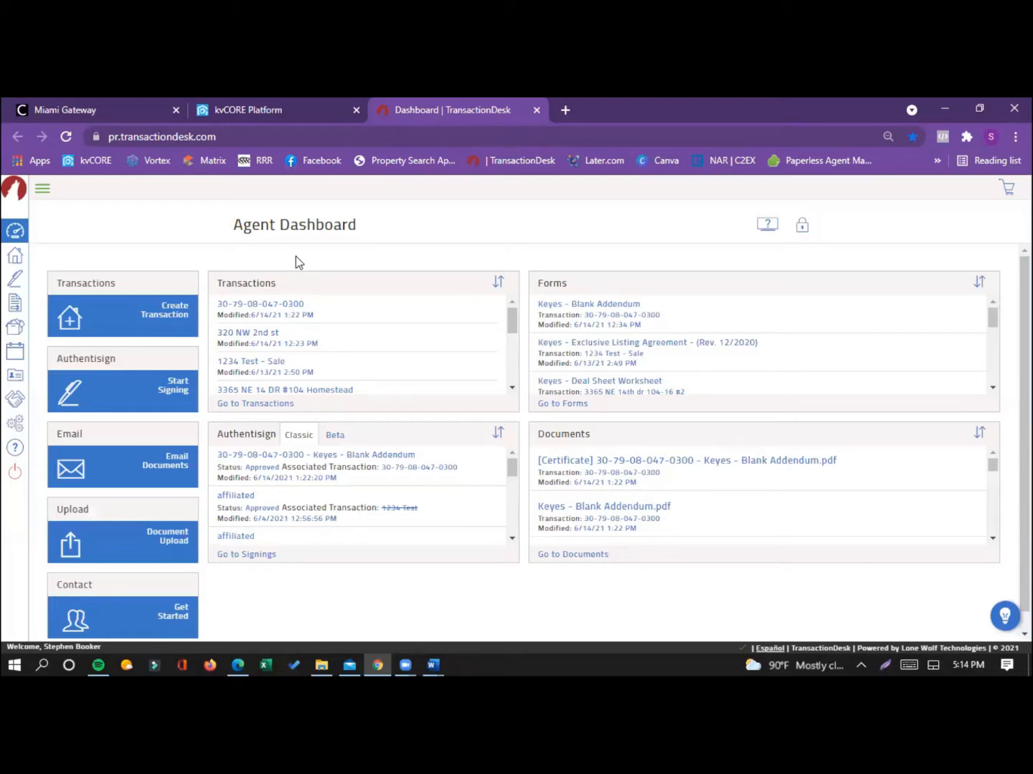
Step: Start a new transaction named "1234 Test St" with the type Residential Sale
left_click(156, 320)
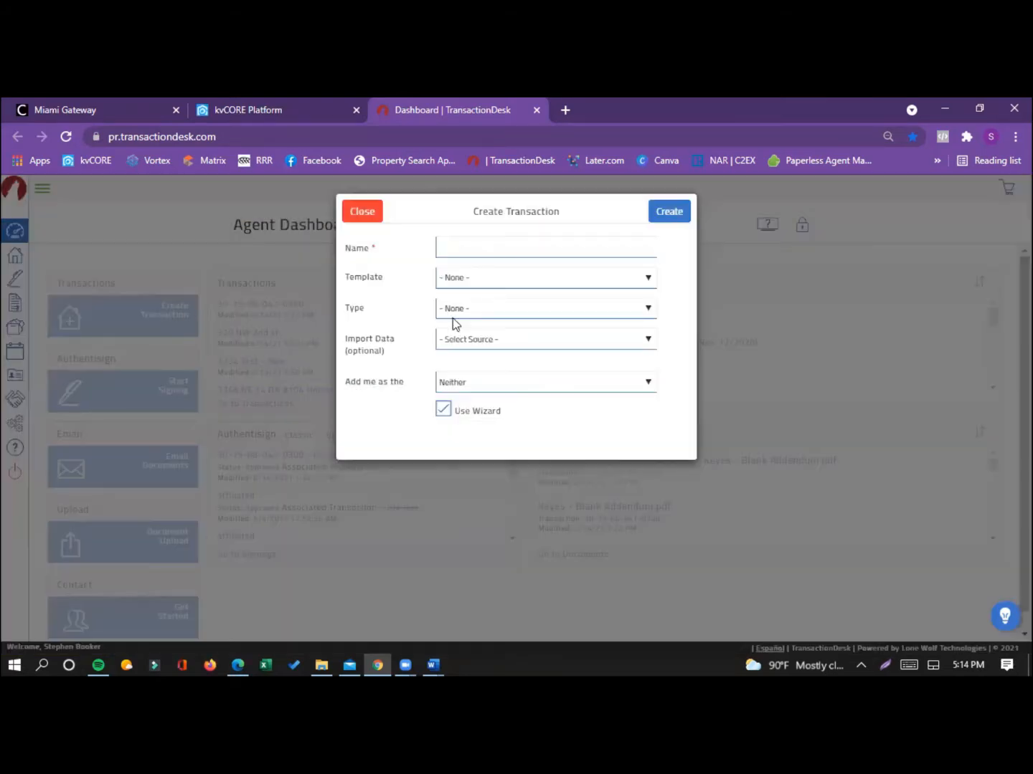
left_click(481, 248)
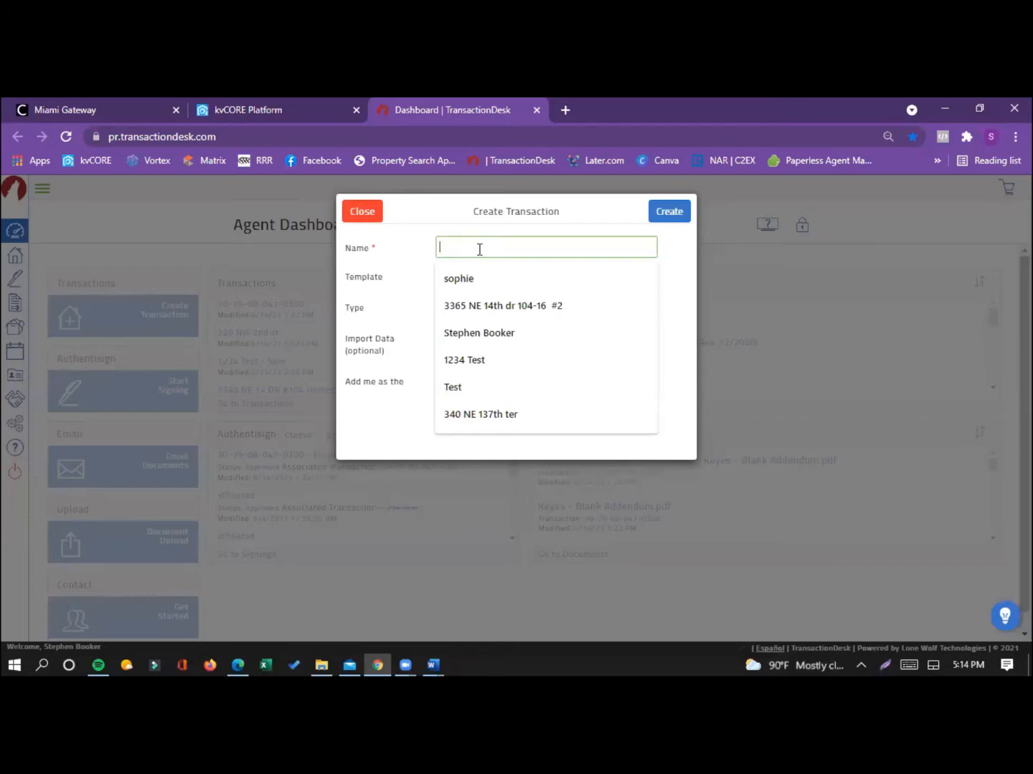
type("123")
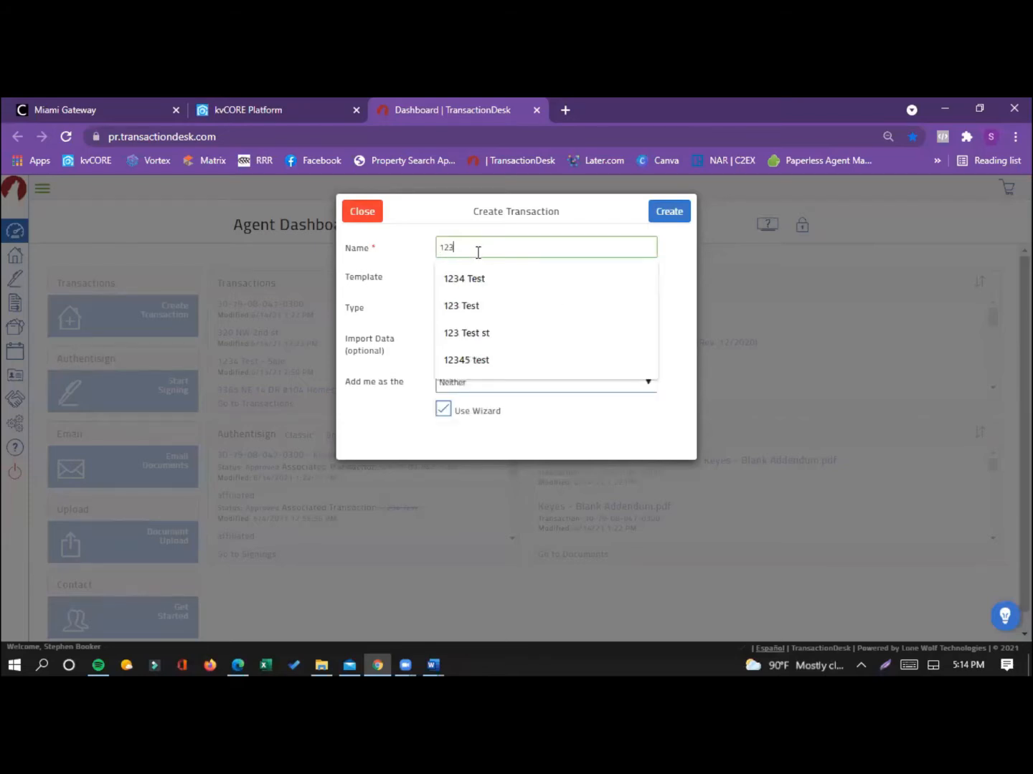
type("4 Test St")
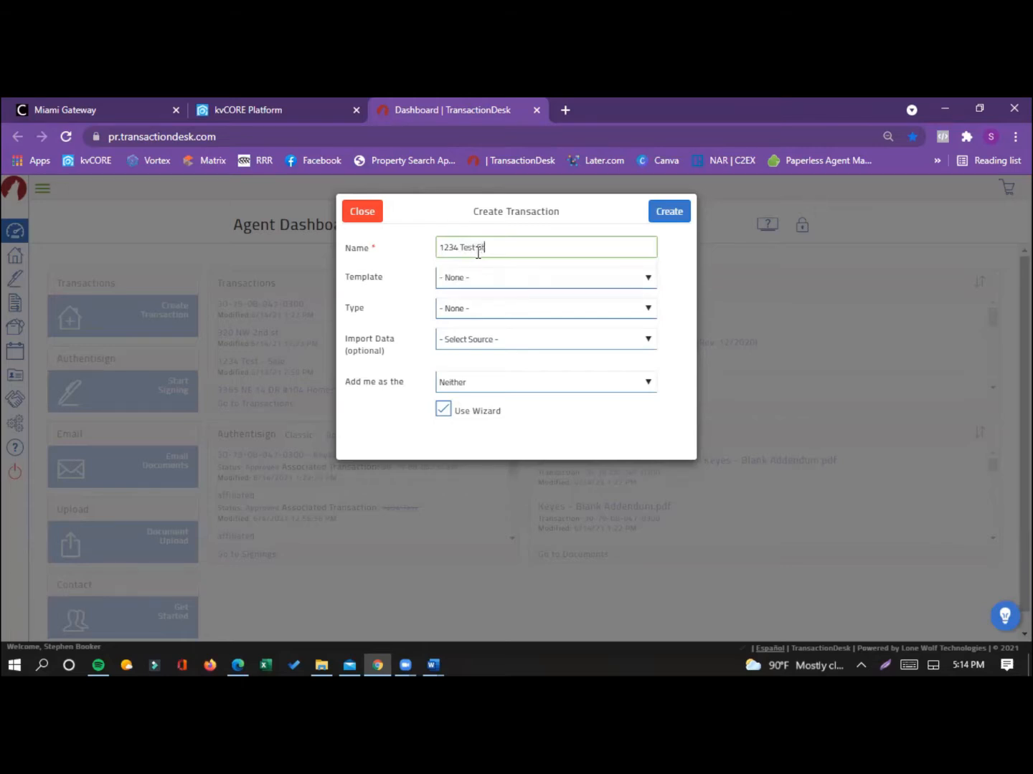
left_click(465, 309)
scroll(507, 474, "down", 1)
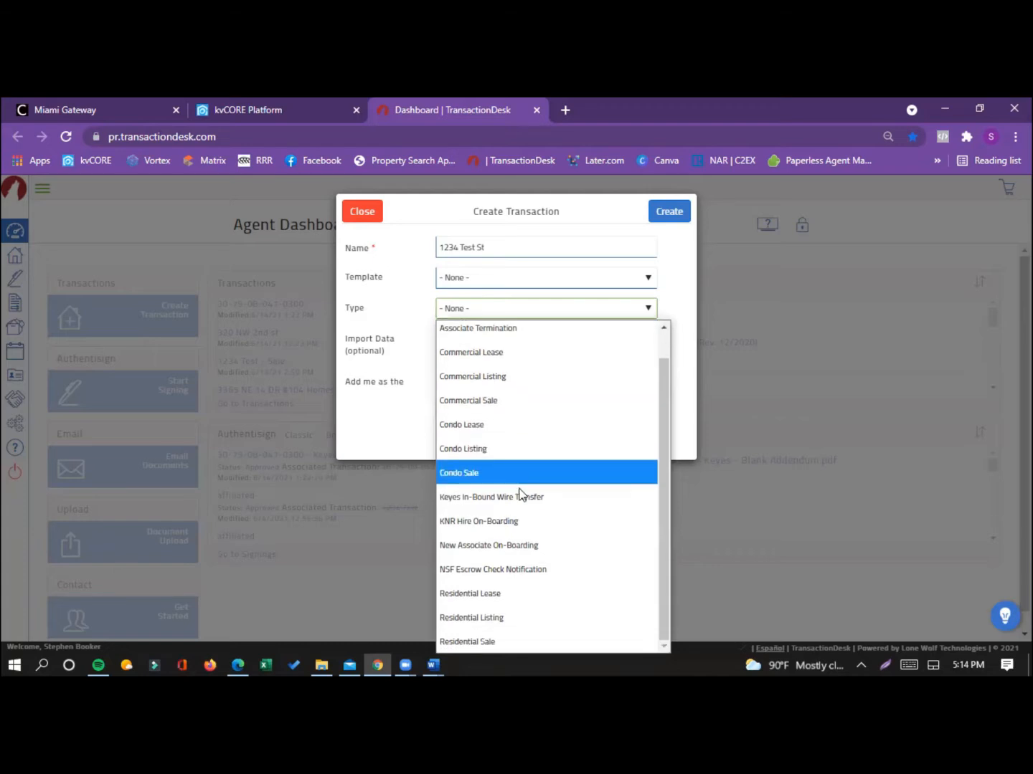
left_click(473, 643)
Step: Set the transaction's import data source to The Keyes Company (Realist) and its county to Dade
left_click(504, 342)
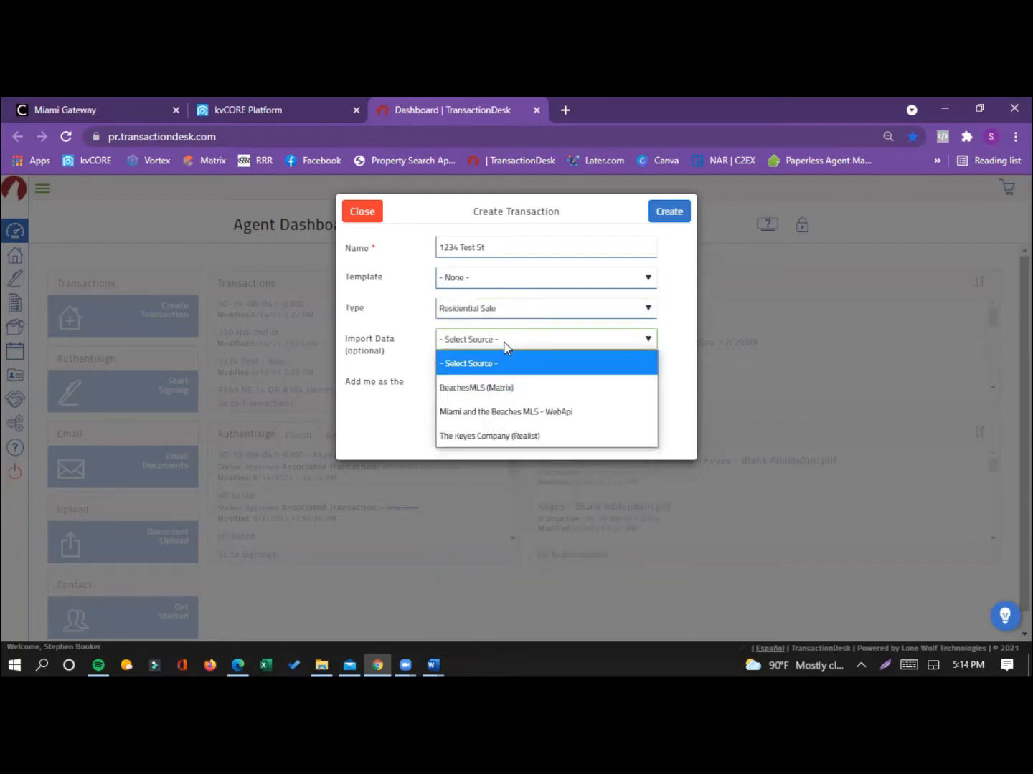
left_click(471, 436)
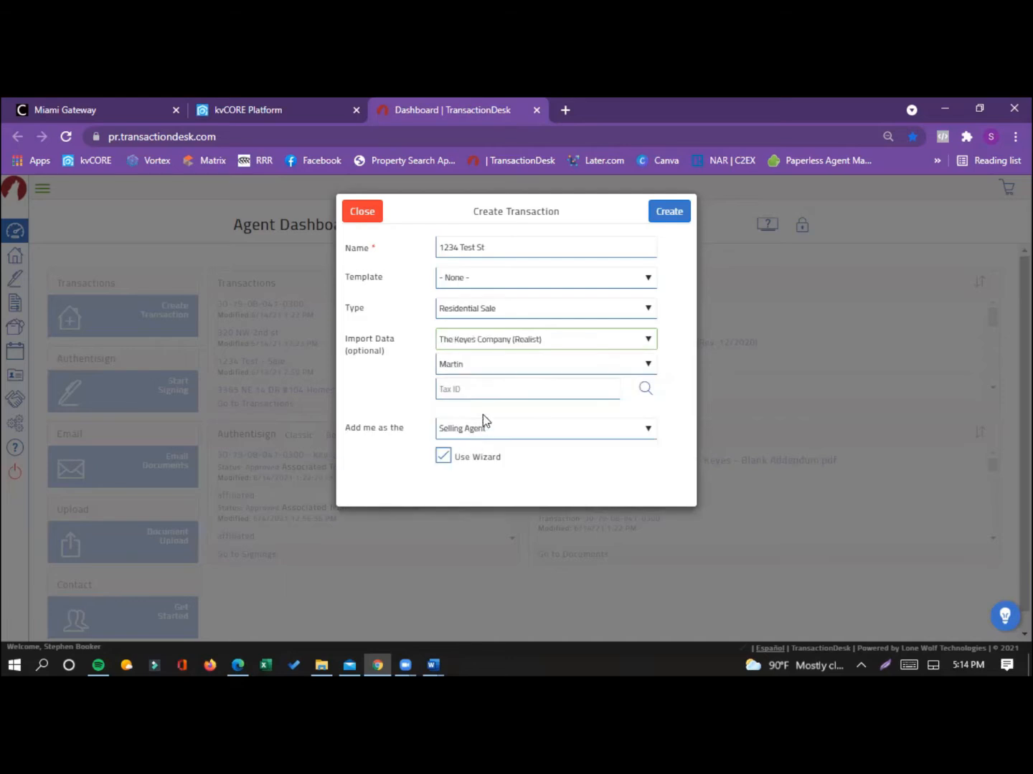
left_click(474, 367)
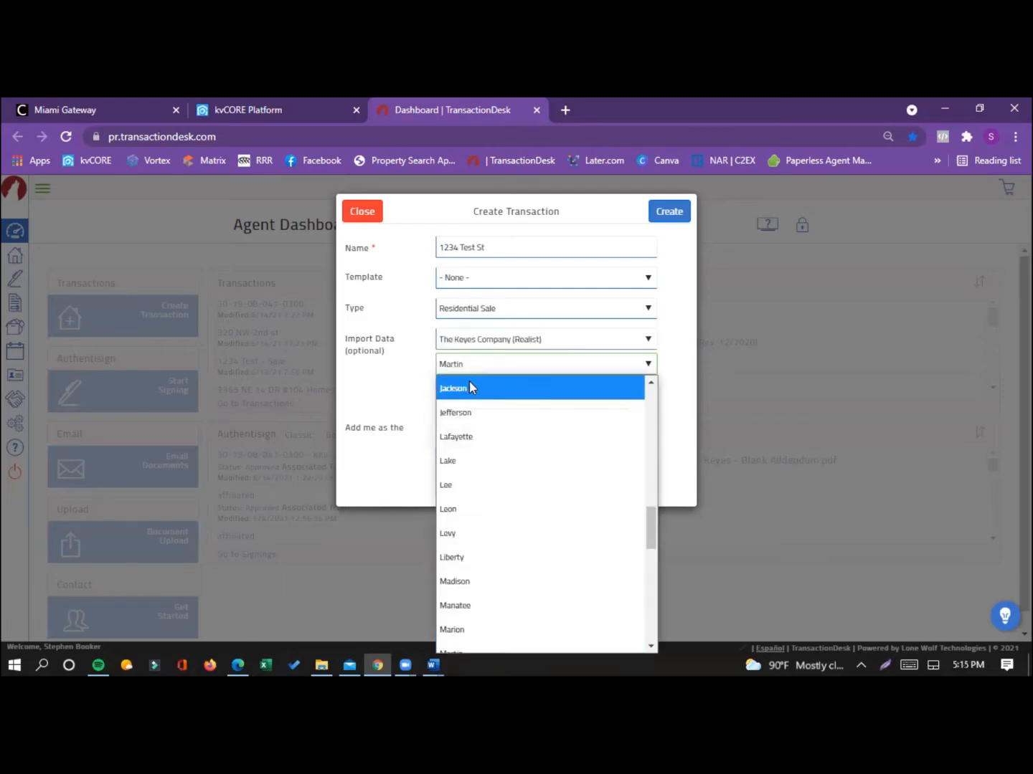
scroll(493, 502, "down", 7)
scroll(488, 495, "down", 1)
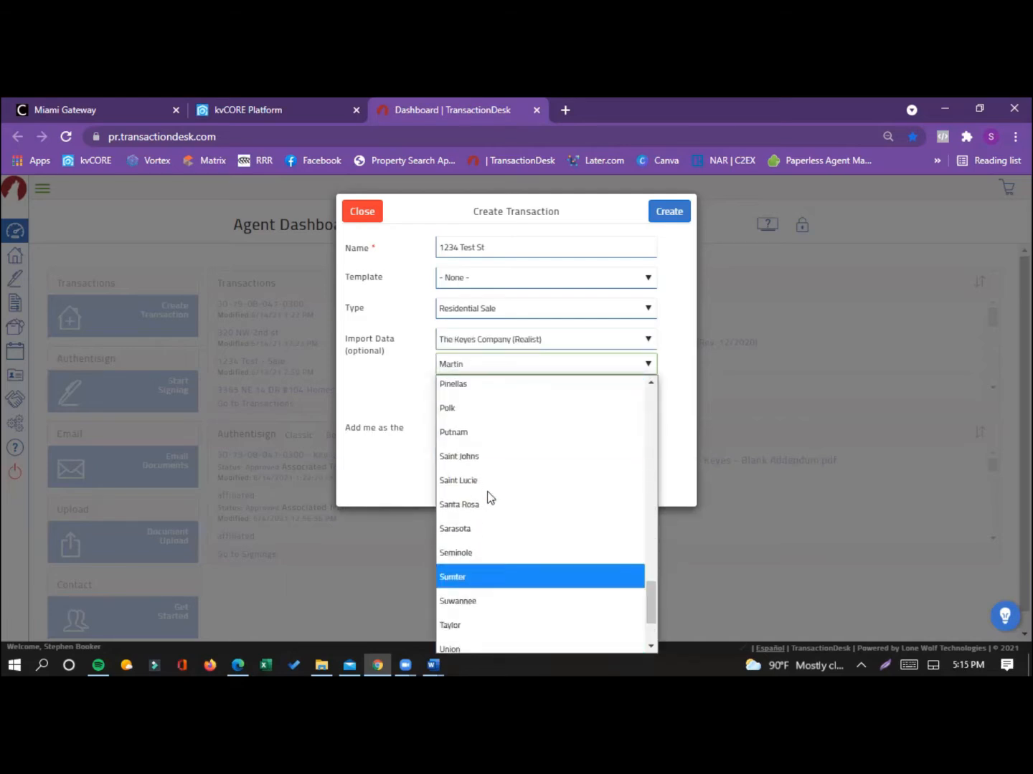
scroll(480, 480, "up", 10)
scroll(479, 469, "up", 6)
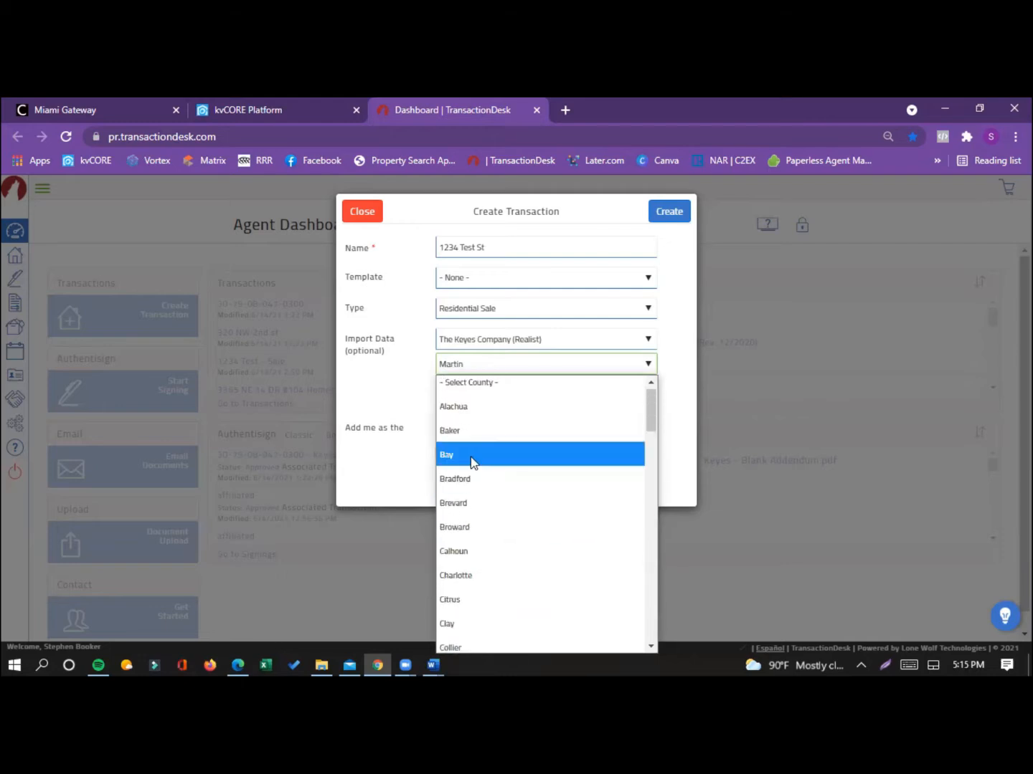
scroll(487, 527, "down", 4)
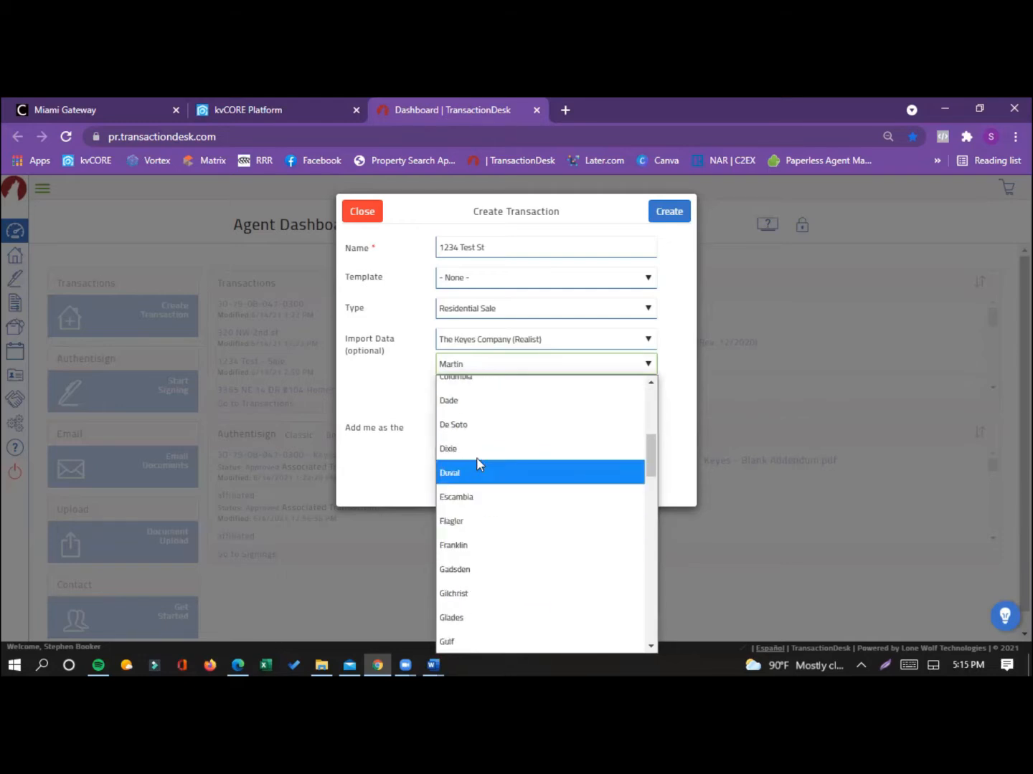
left_click(479, 417)
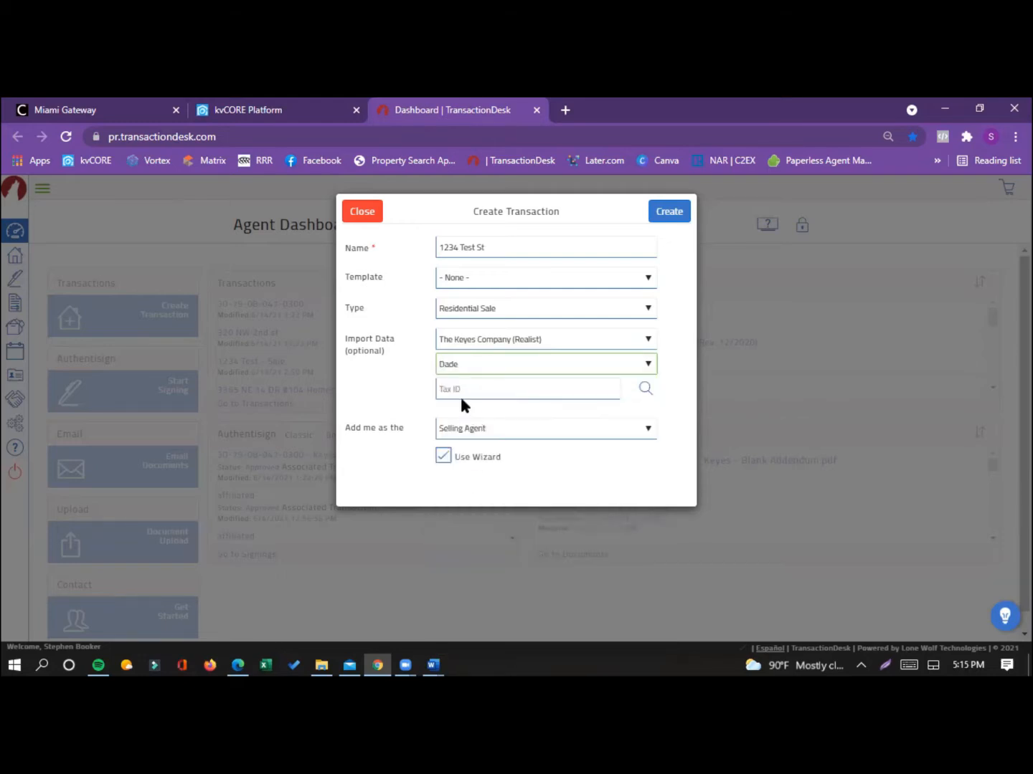
Step: Enter the property's tax ID, add yourself as the Selling Agent, and create the transaction
left_click(460, 393)
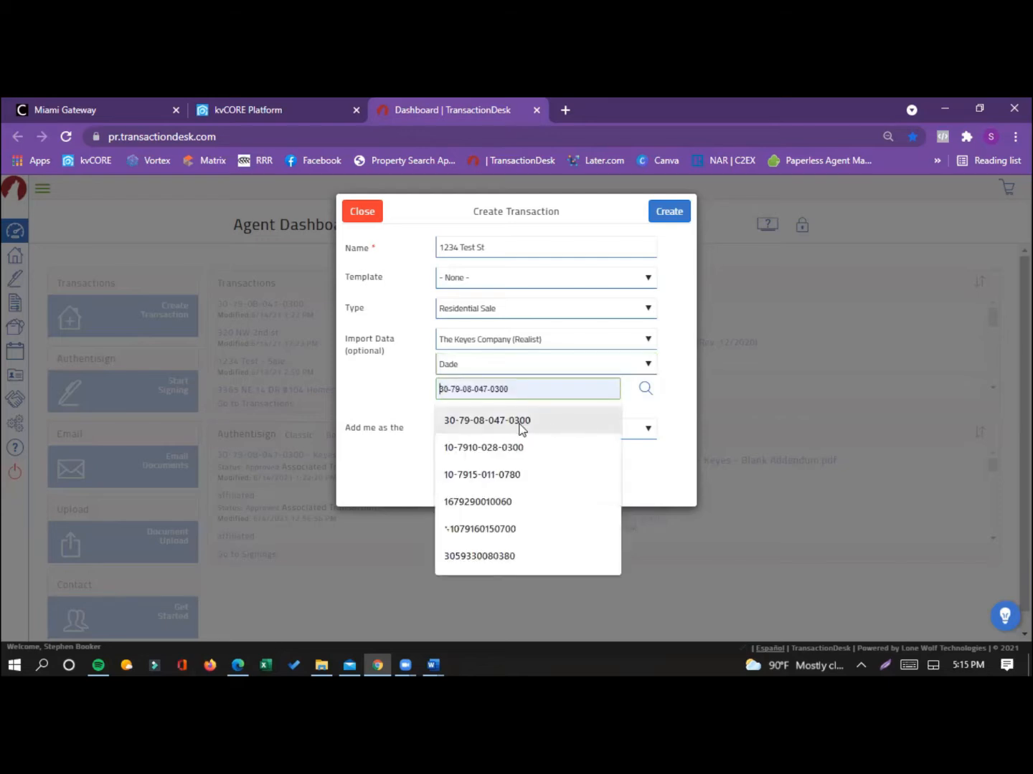
left_click(520, 428)
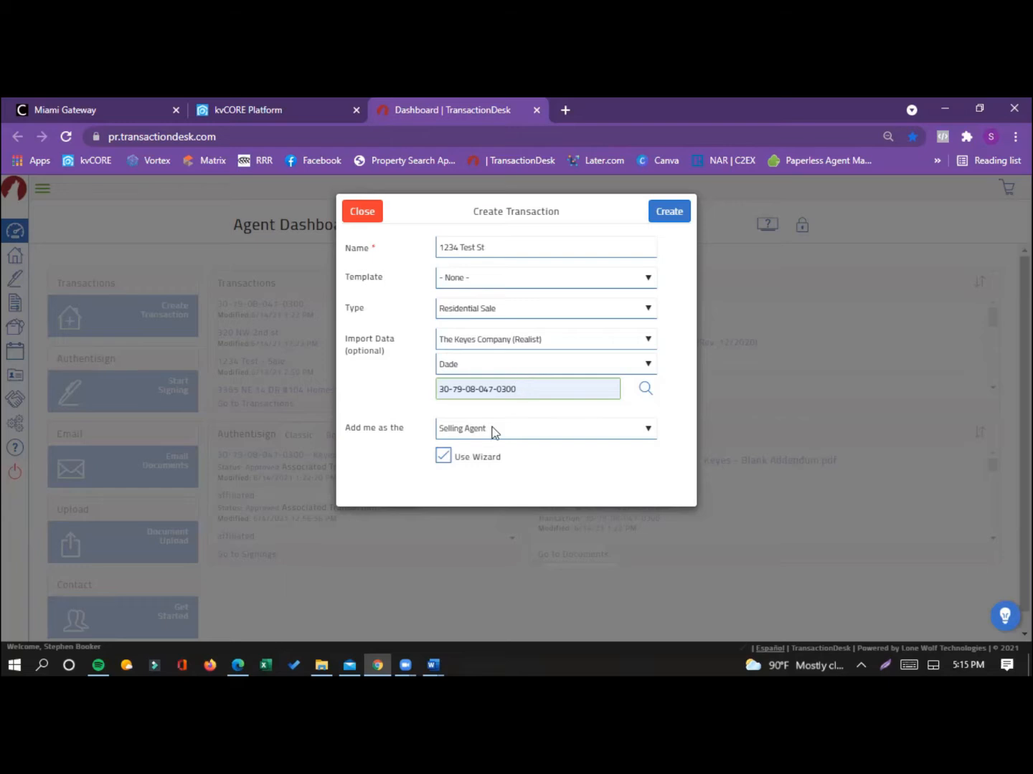
left_click(452, 434)
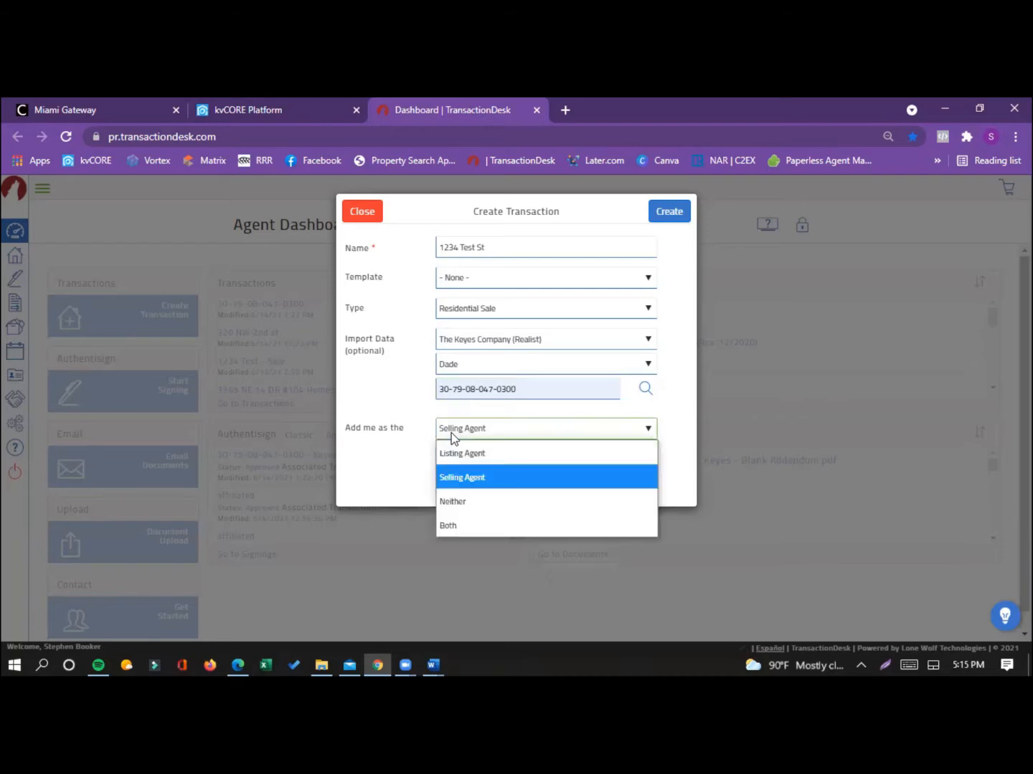
left_click(500, 477)
left_click(678, 216)
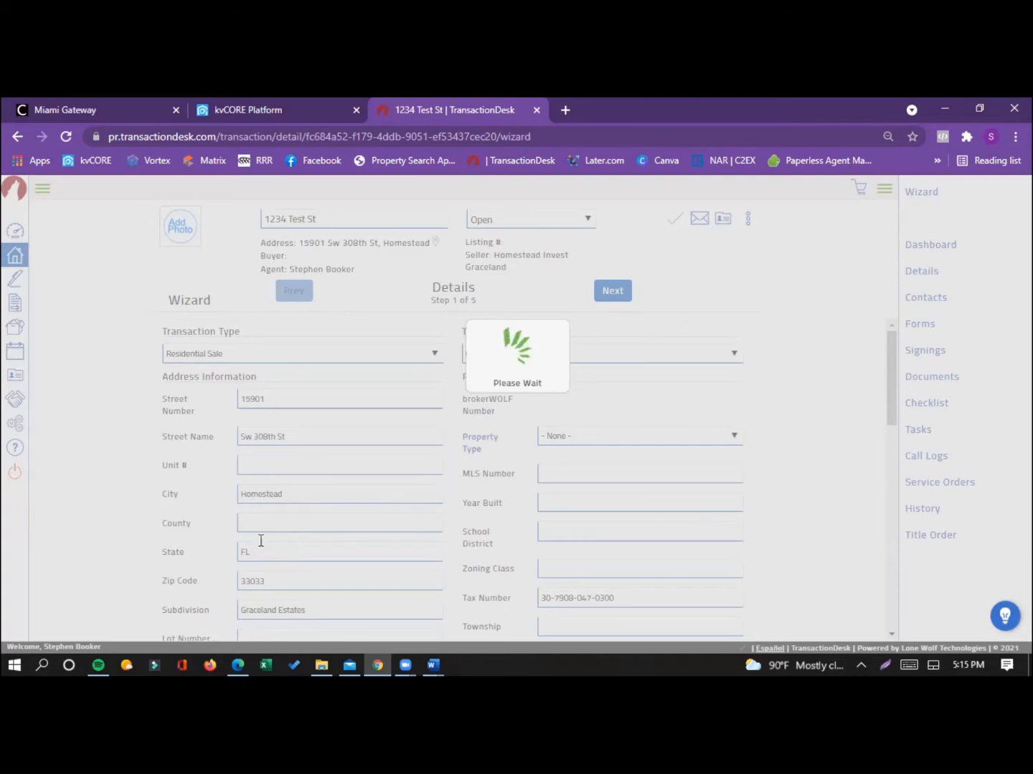
Step: Set the purchase price to 350000 in the transaction details
scroll(260, 495, "down", 5)
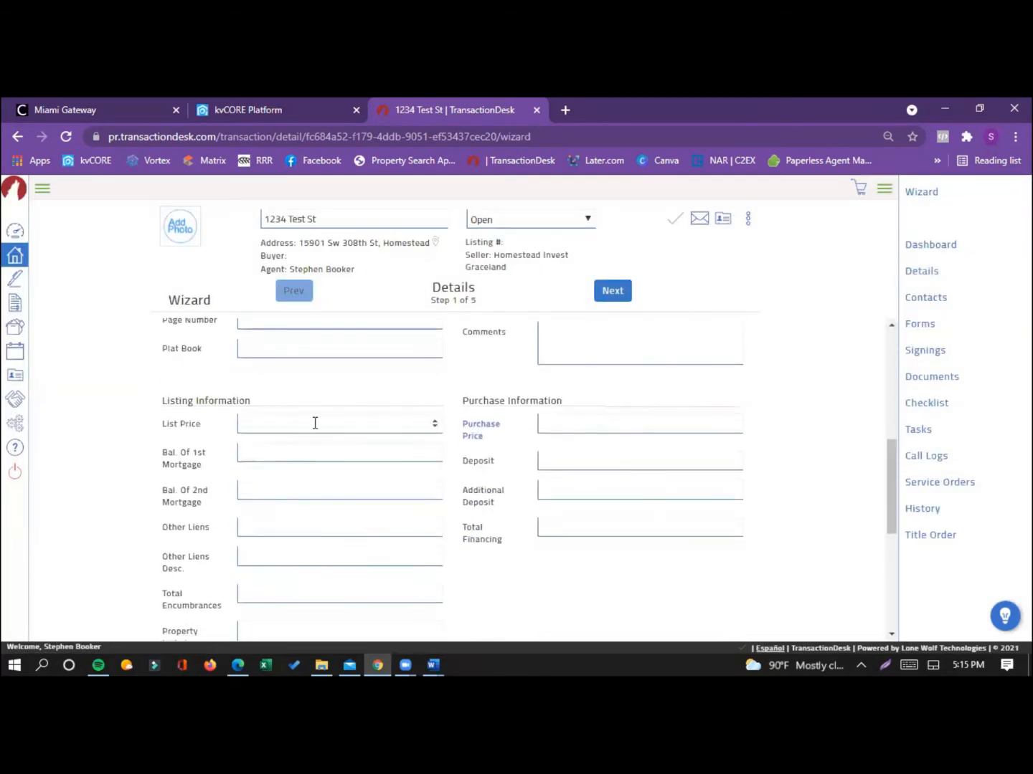
left_click(559, 430)
type("3500000")
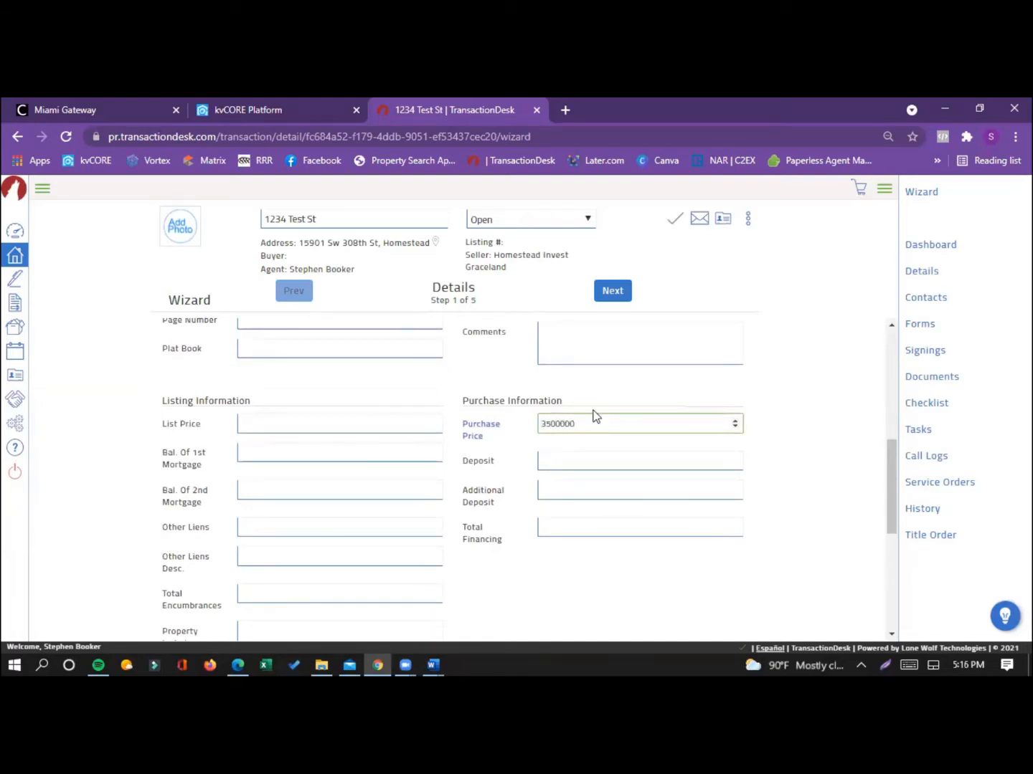
left_click(610, 390)
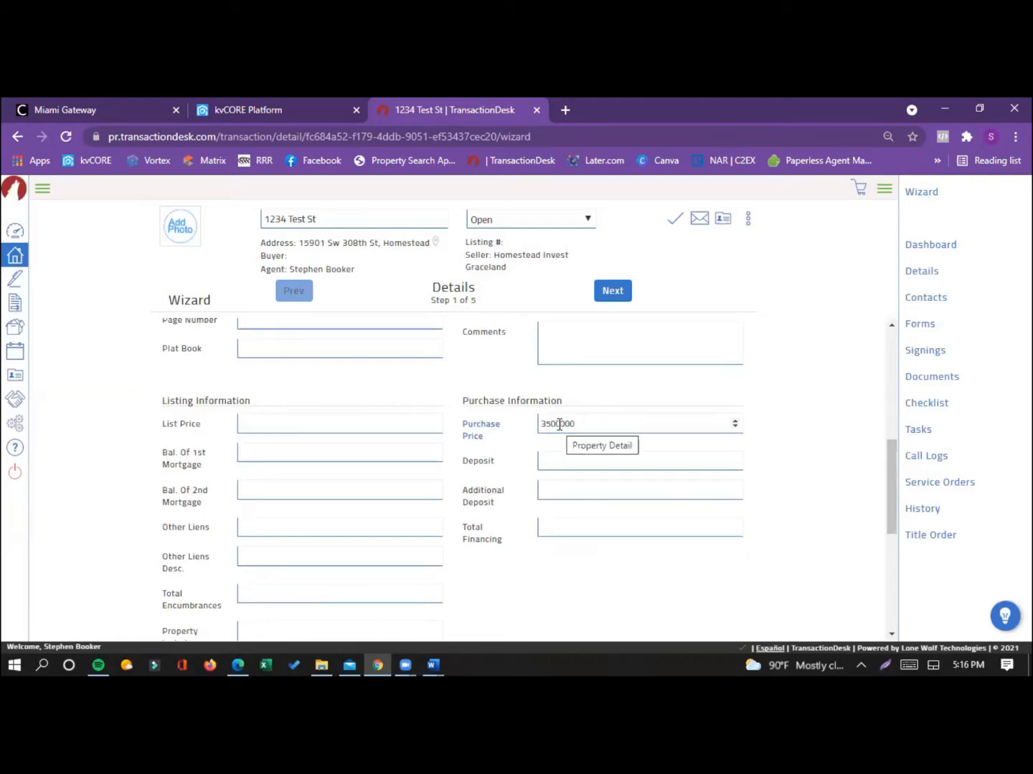
left_click(559, 424)
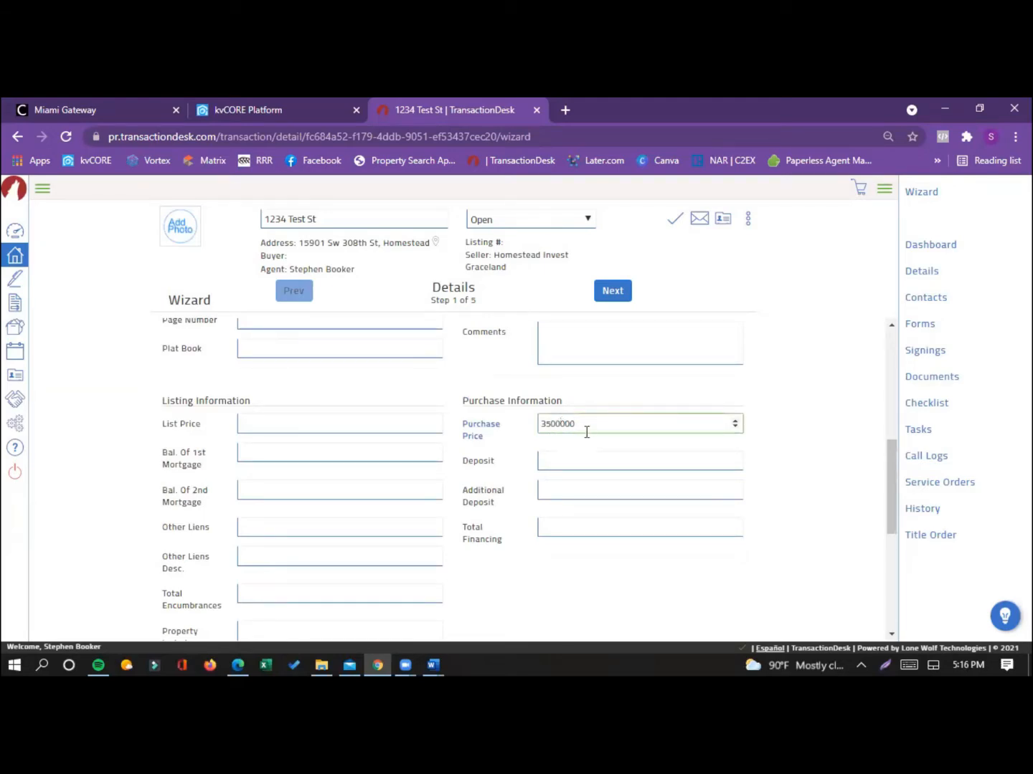
left_click(652, 382)
scroll(789, 474, "down", 1)
scroll(789, 479, "up", 5)
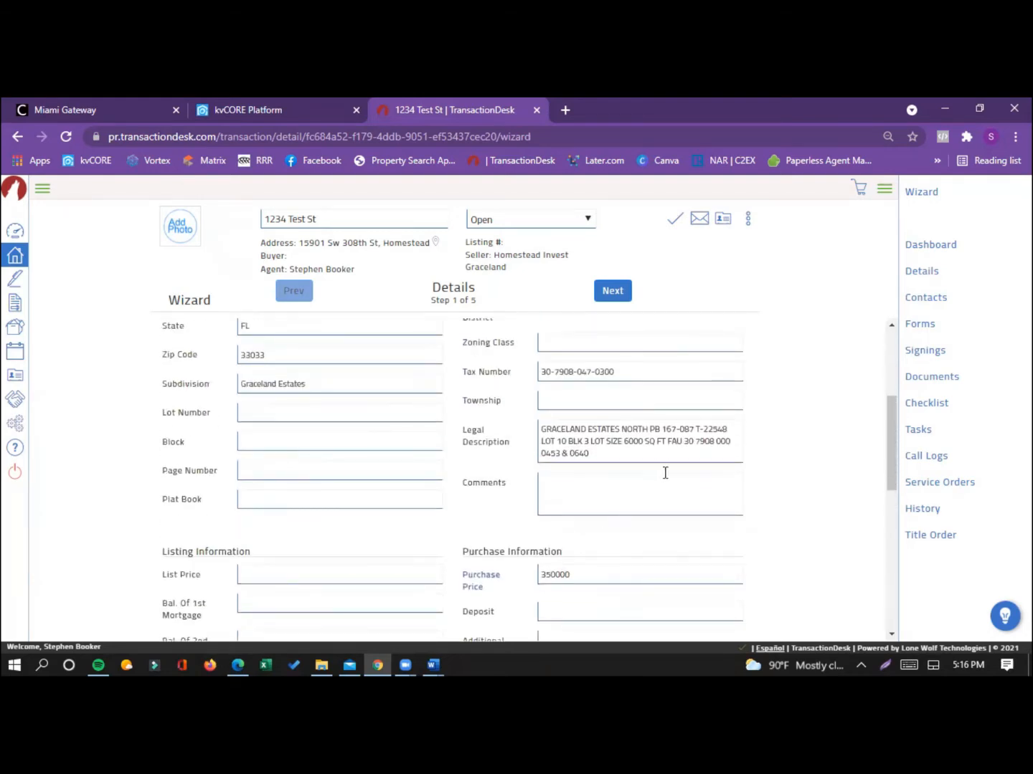
scroll(553, 547, "down", 10)
scroll(553, 547, "up", 12)
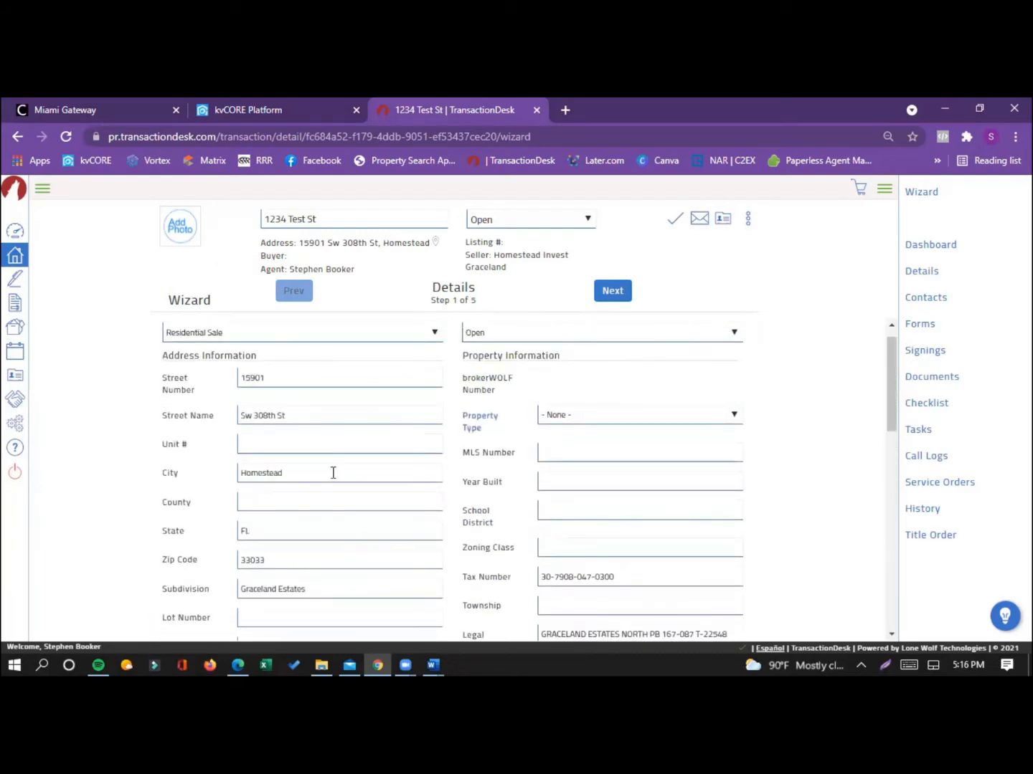
Step: Advance the transaction wizard past the details and dates to the contacts stage, and save and exit it
scroll(333, 472, "down", 6)
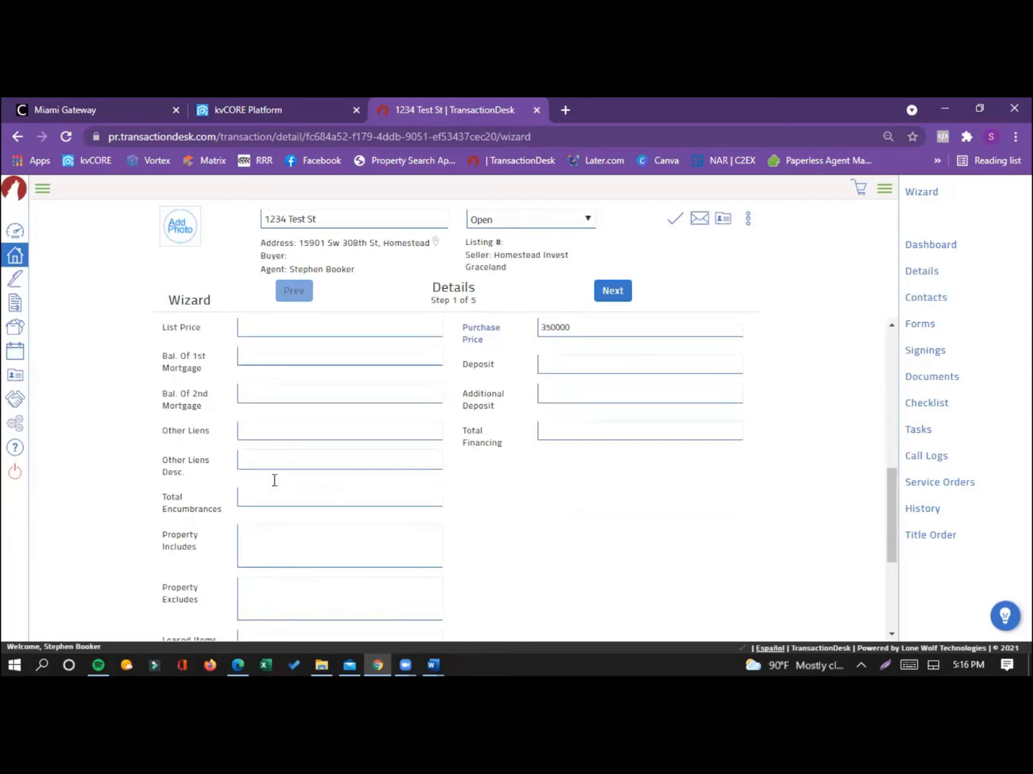
scroll(272, 477, "down", 1)
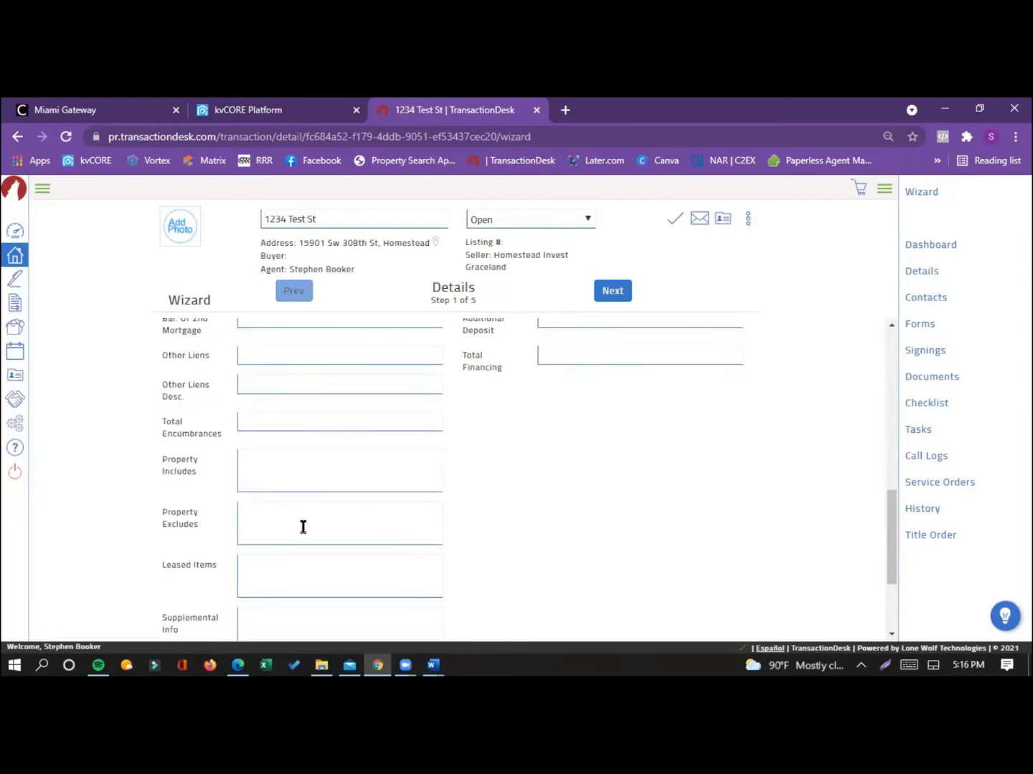
scroll(606, 410, "up", 5)
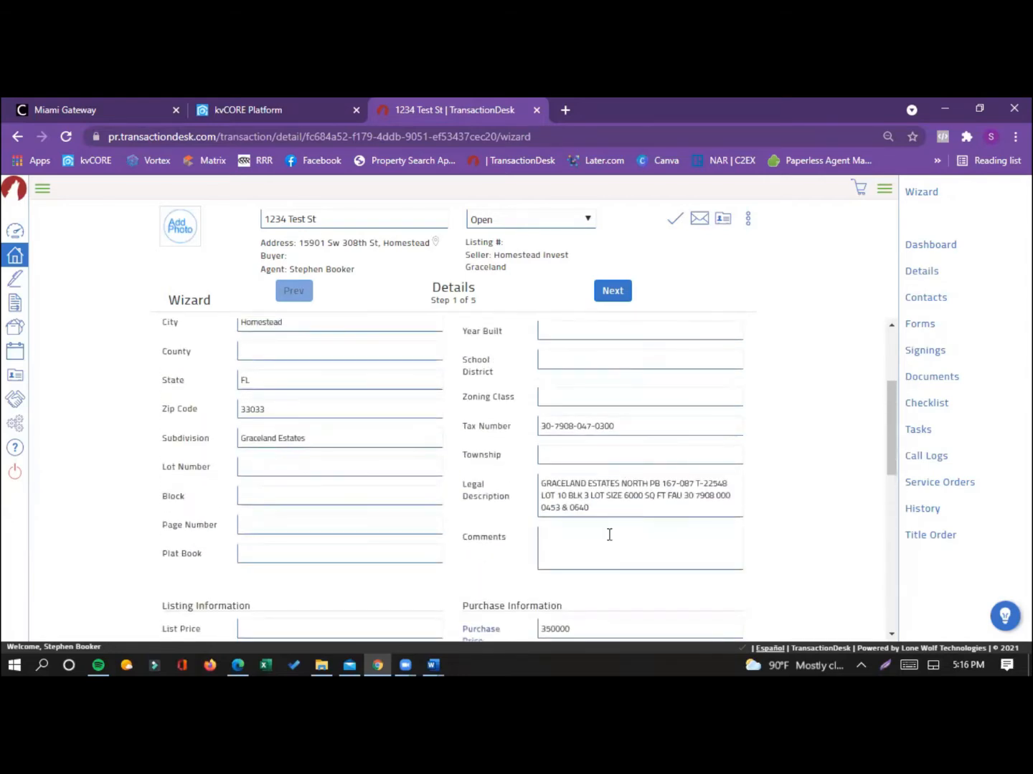
left_click(619, 294)
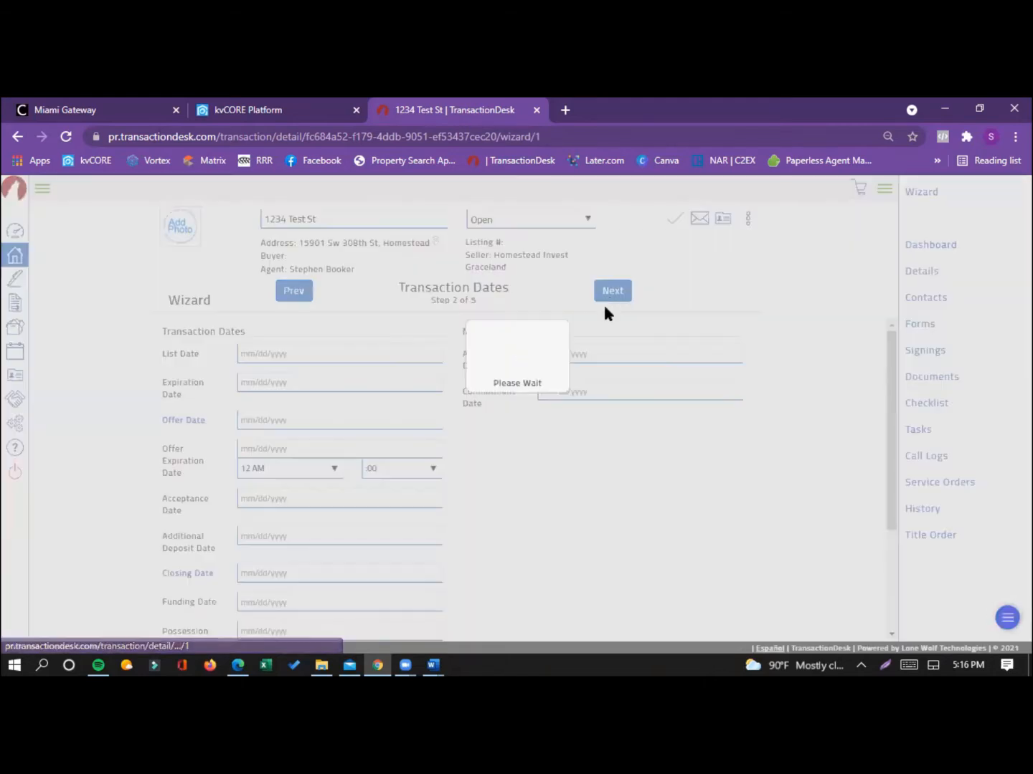
left_click(609, 307)
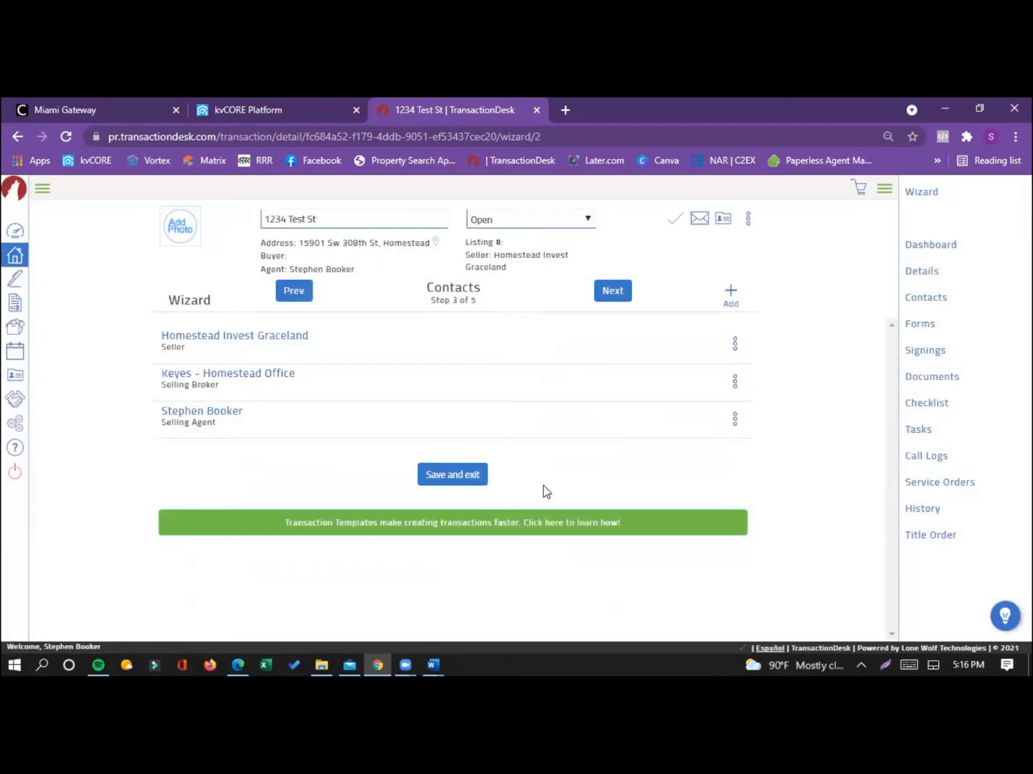
left_click(462, 478)
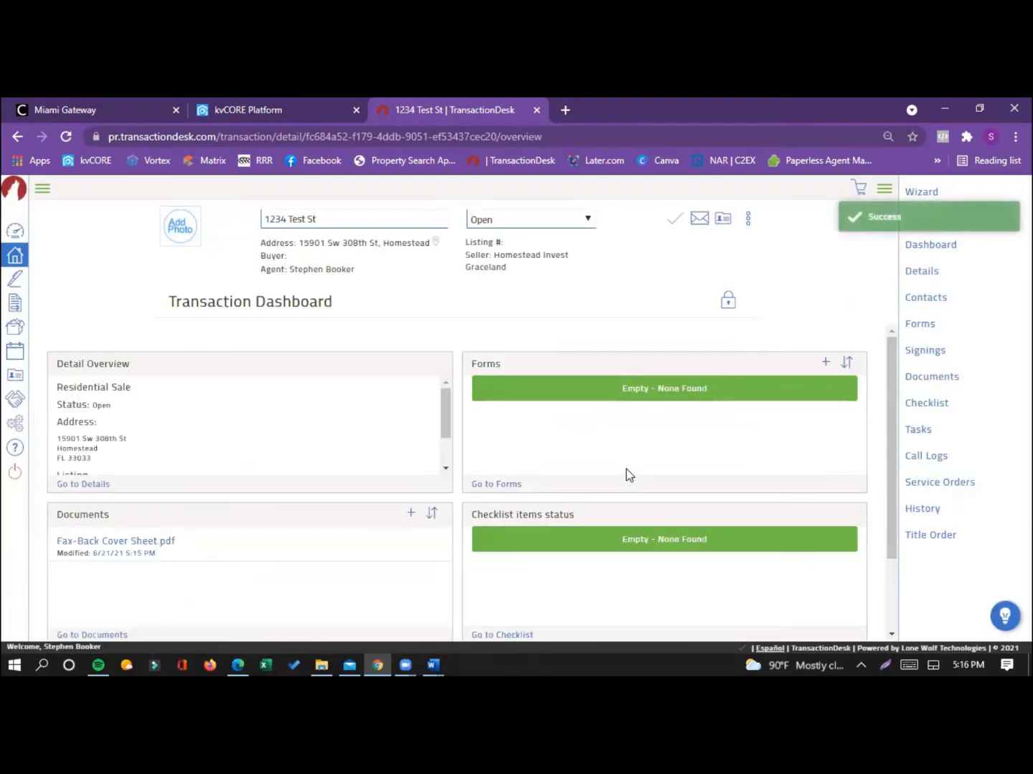
Step: Apply all items of the "RS - Residential Sale Keyes Has Buyer" checklist to the transaction
left_click(921, 404)
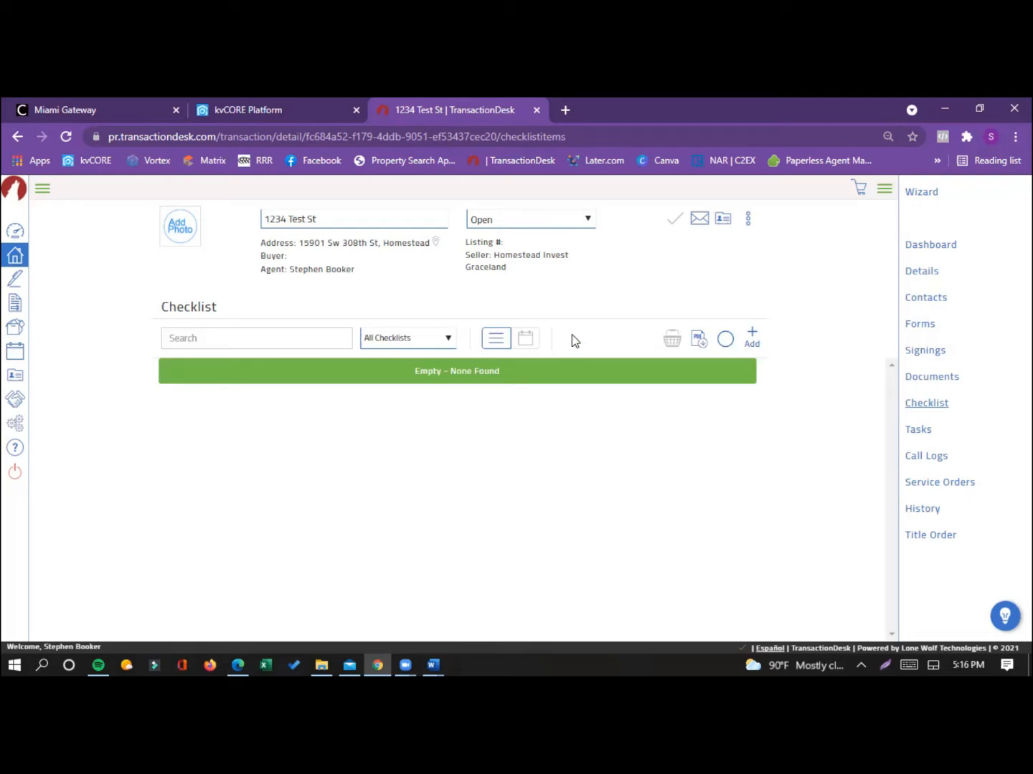
left_click(751, 338)
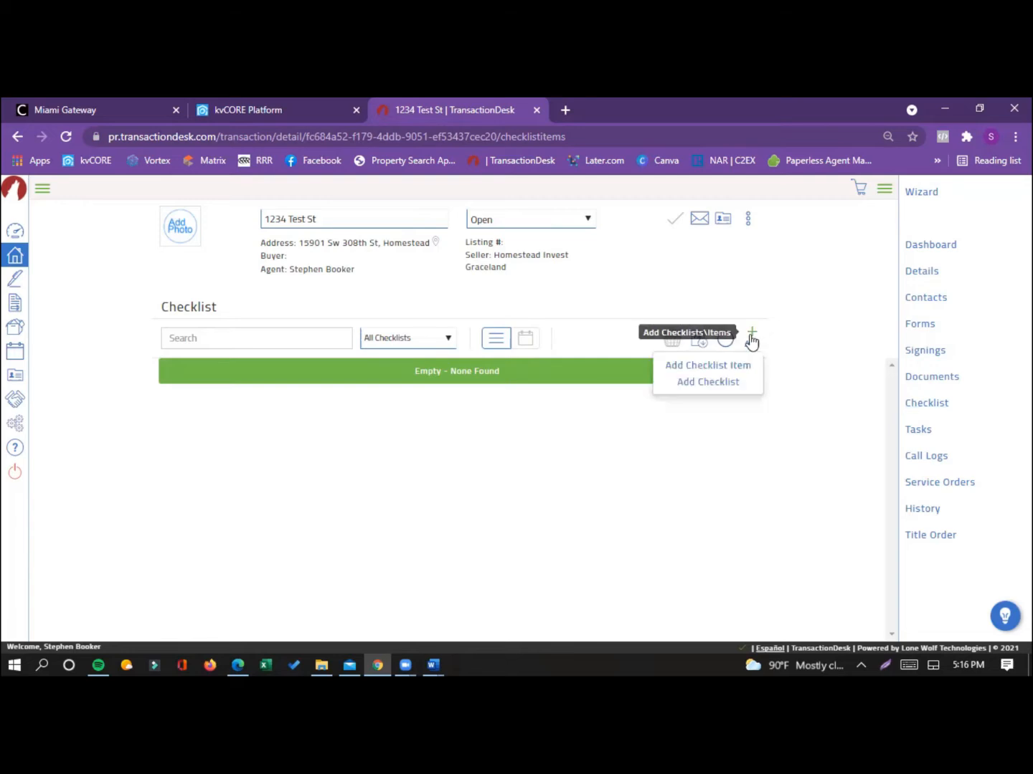
left_click(695, 384)
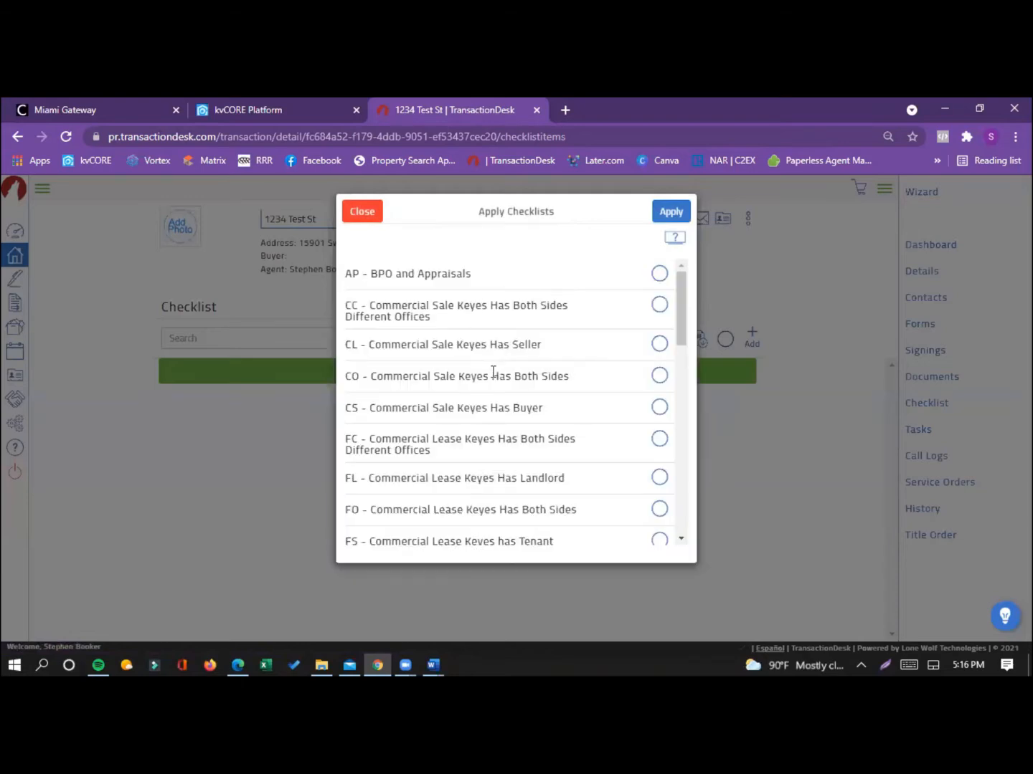
scroll(484, 391, "down", 2)
scroll(475, 410, "down", 6)
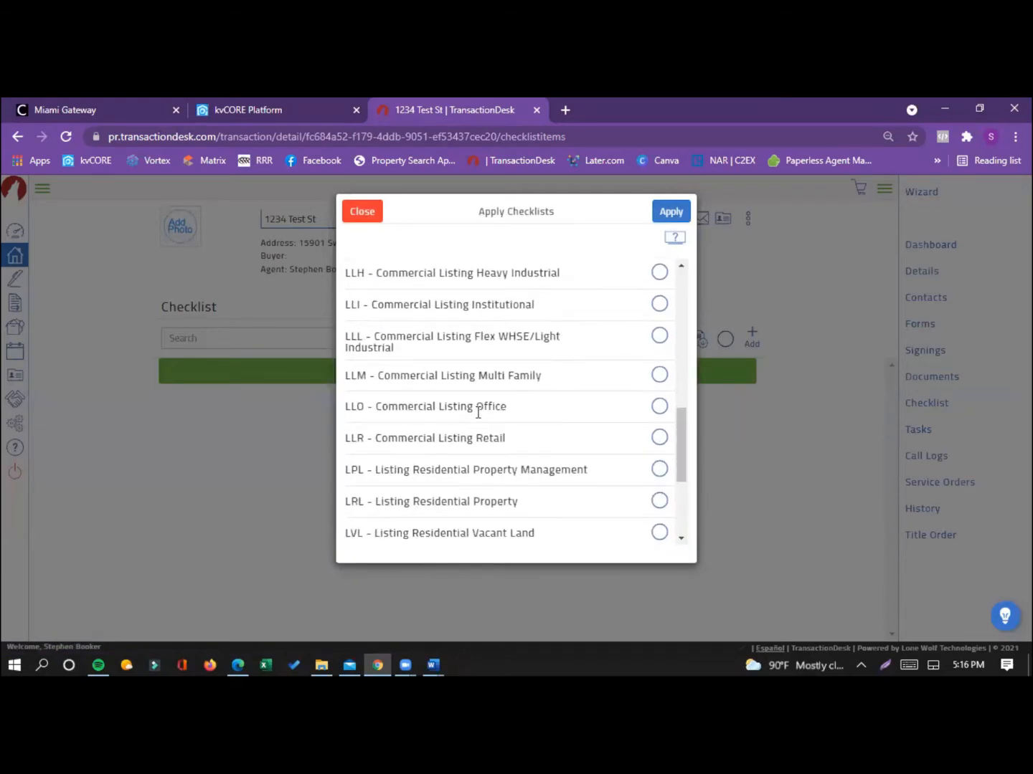
scroll(476, 414, "down", 2)
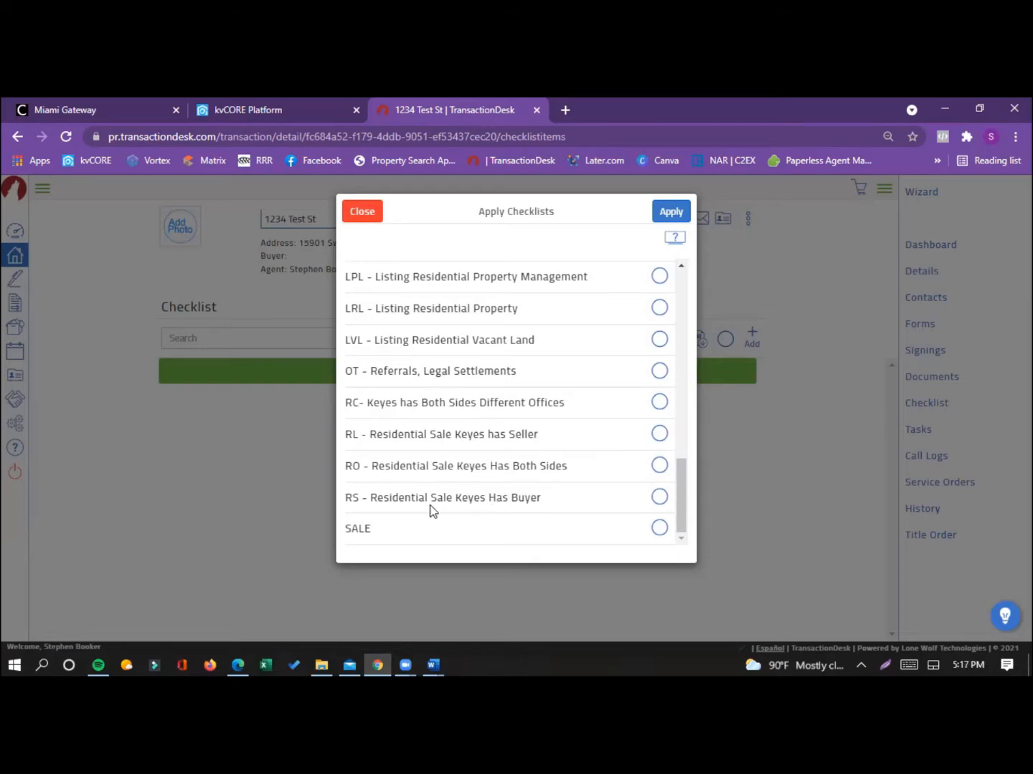
left_click(658, 498)
left_click(670, 212)
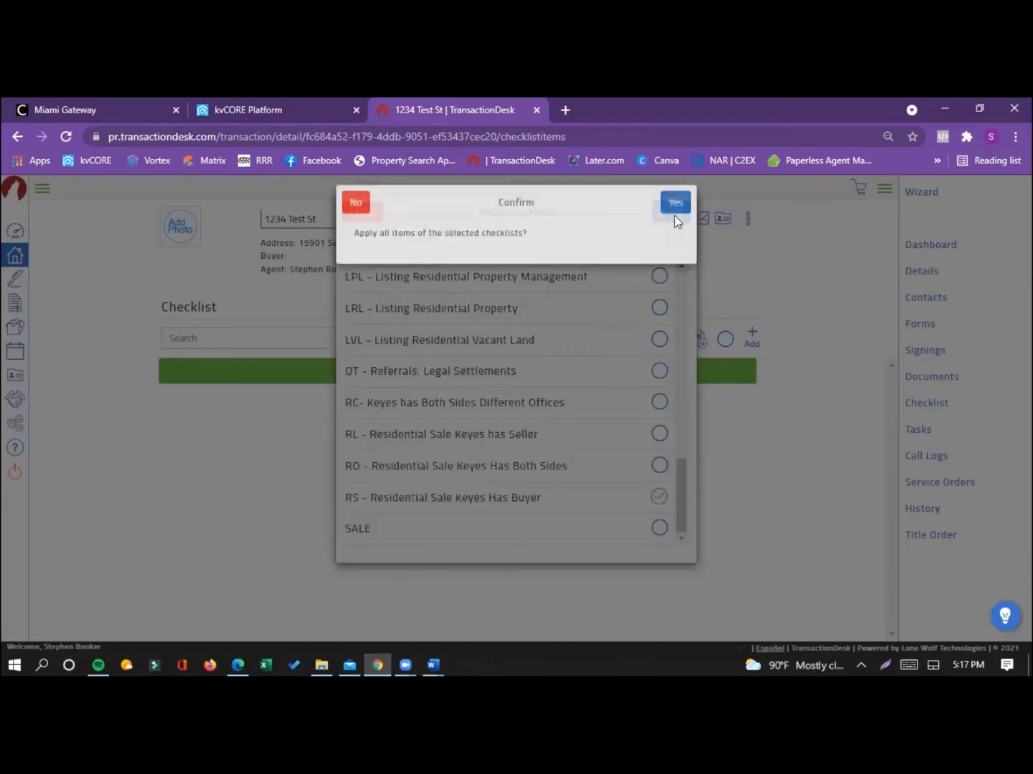
left_click(681, 210)
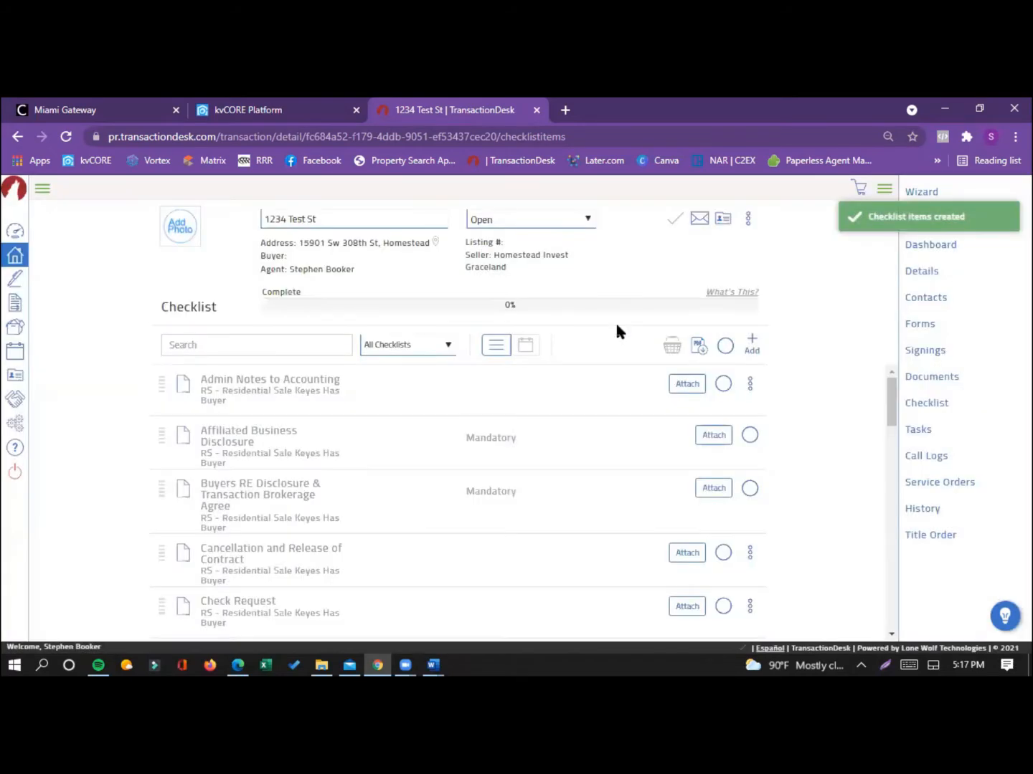
Step: Start a new transaction contact and set its type to Buyer
left_click(916, 302)
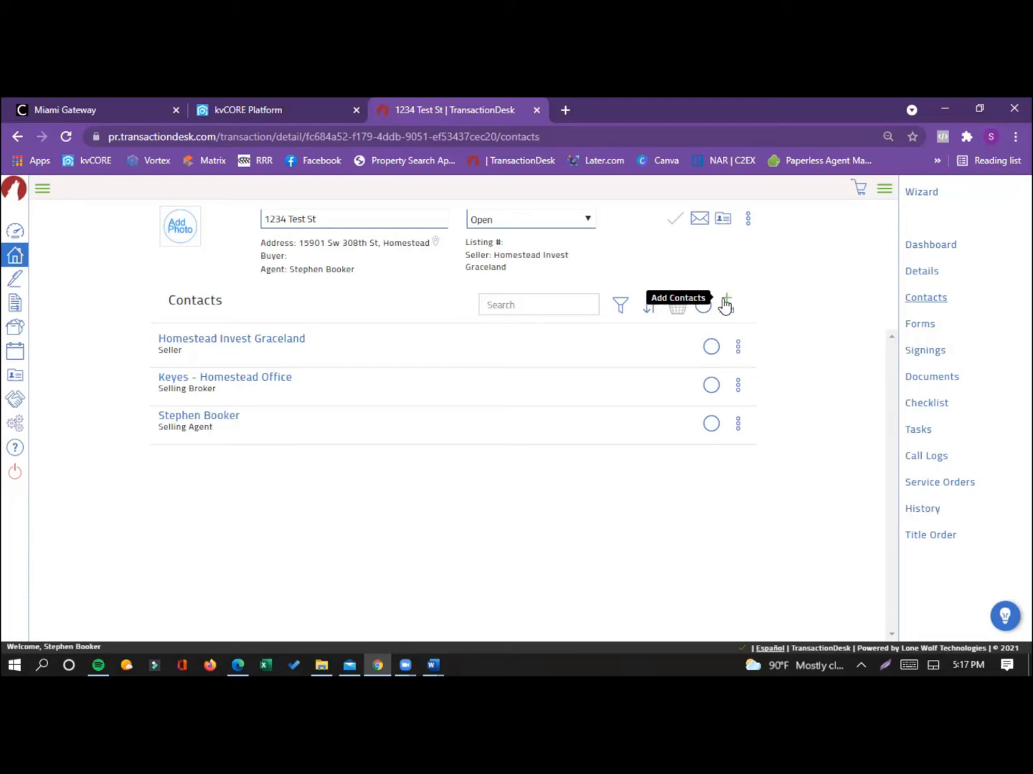
left_click(725, 306)
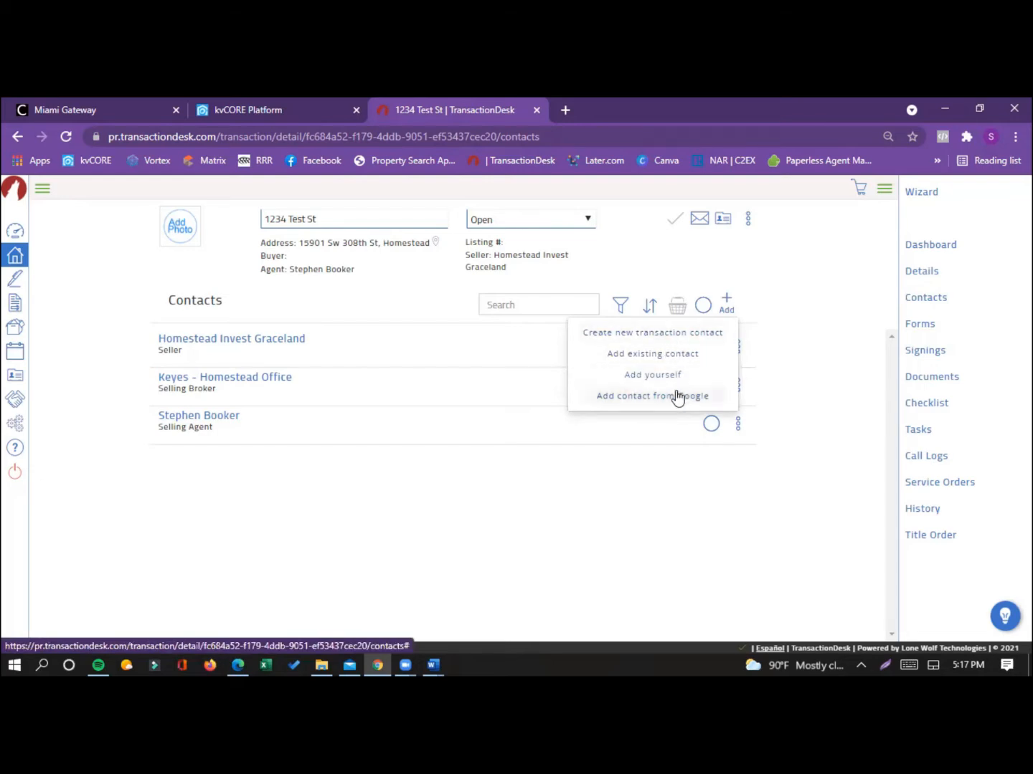
left_click(674, 342)
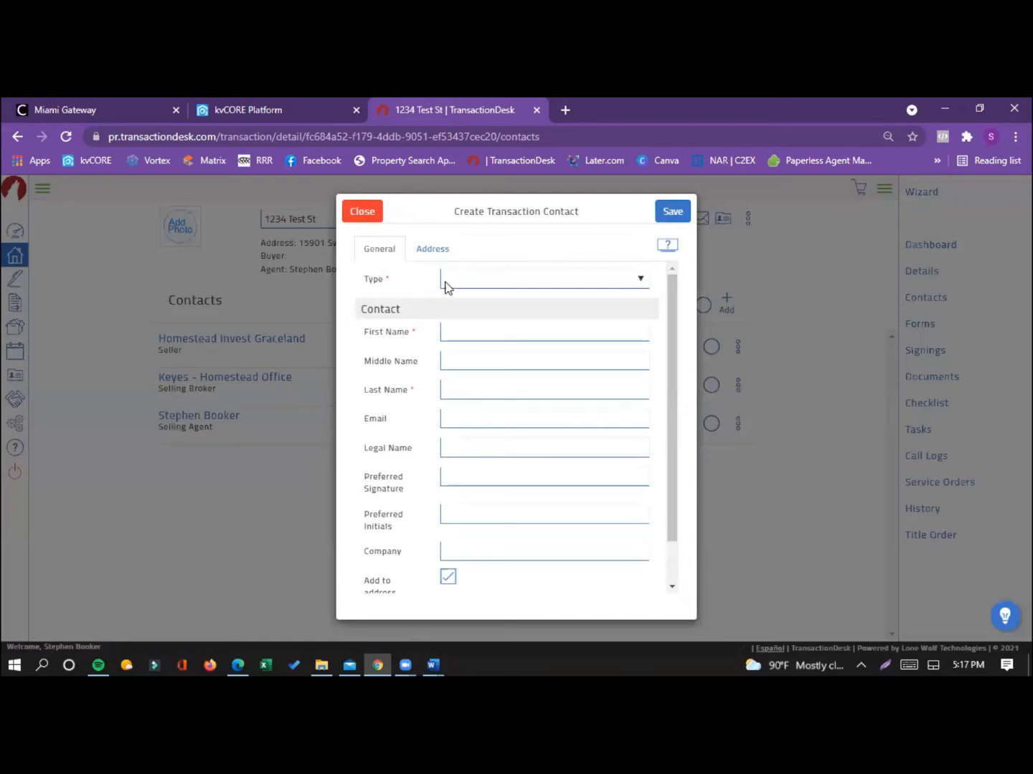
left_click(465, 281)
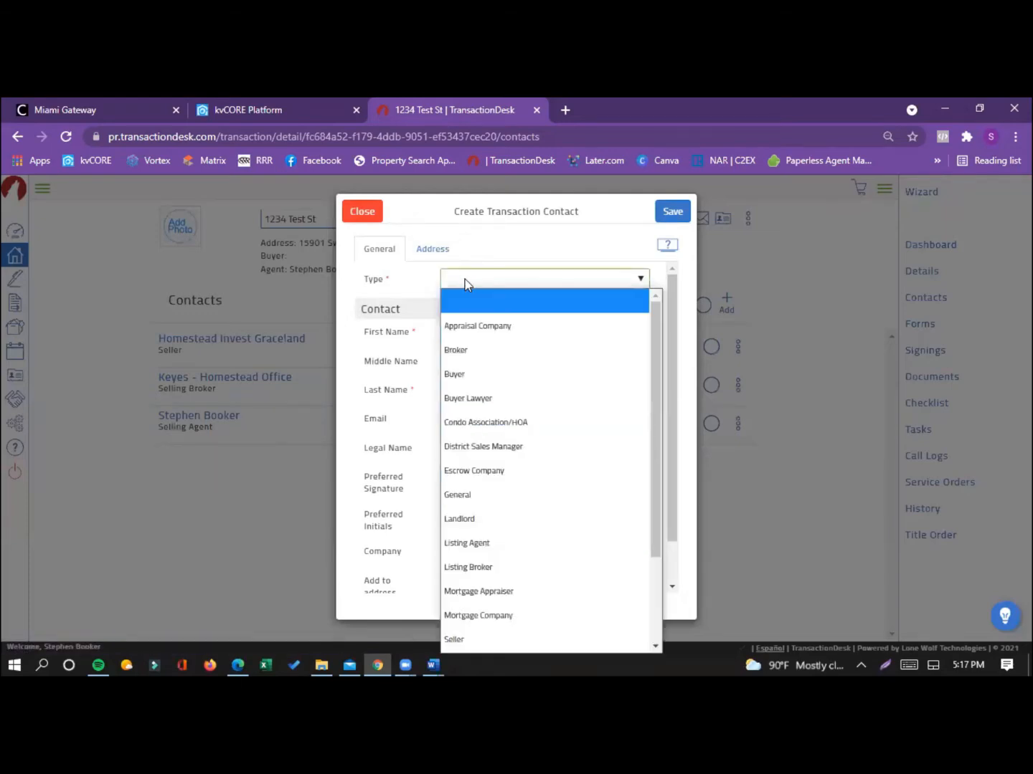
left_click(492, 378)
Step: Enter the buyer's first name, last name and e-mail address in the new contact
left_click(463, 333)
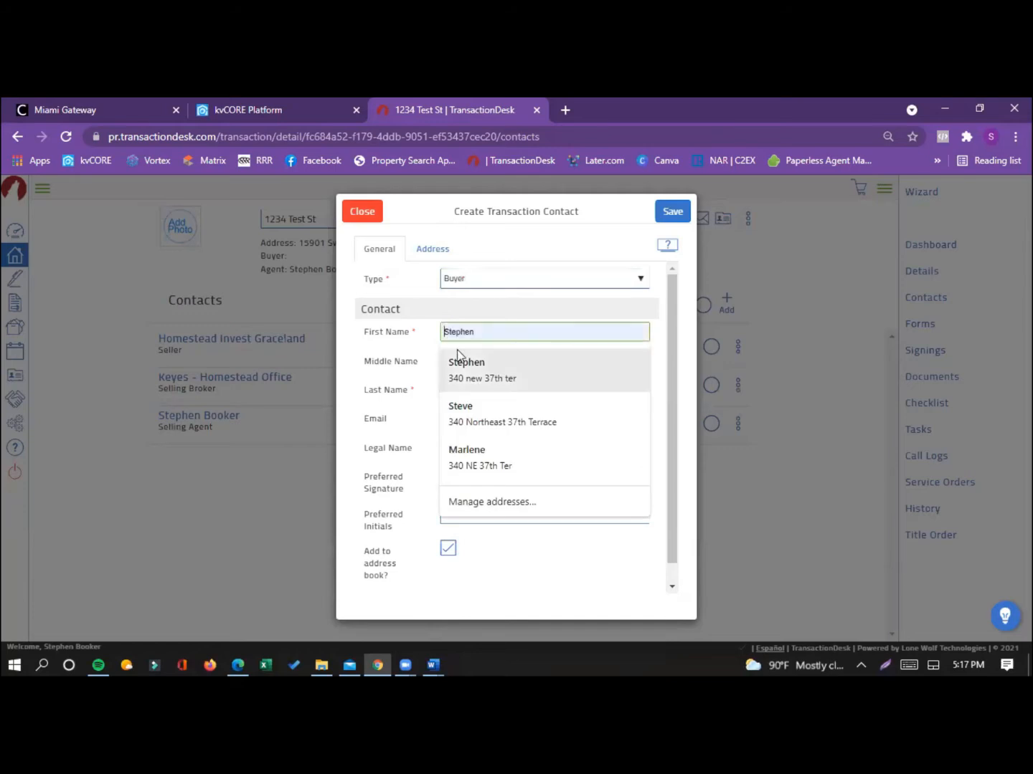
type("Bill")
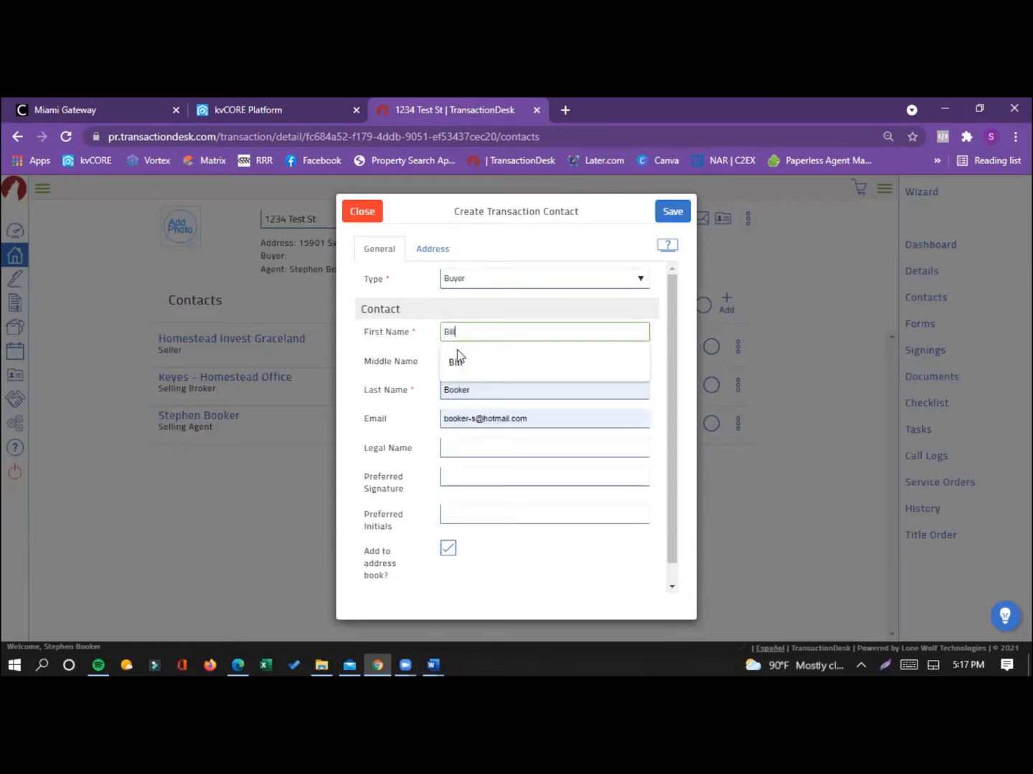
key("Tab")
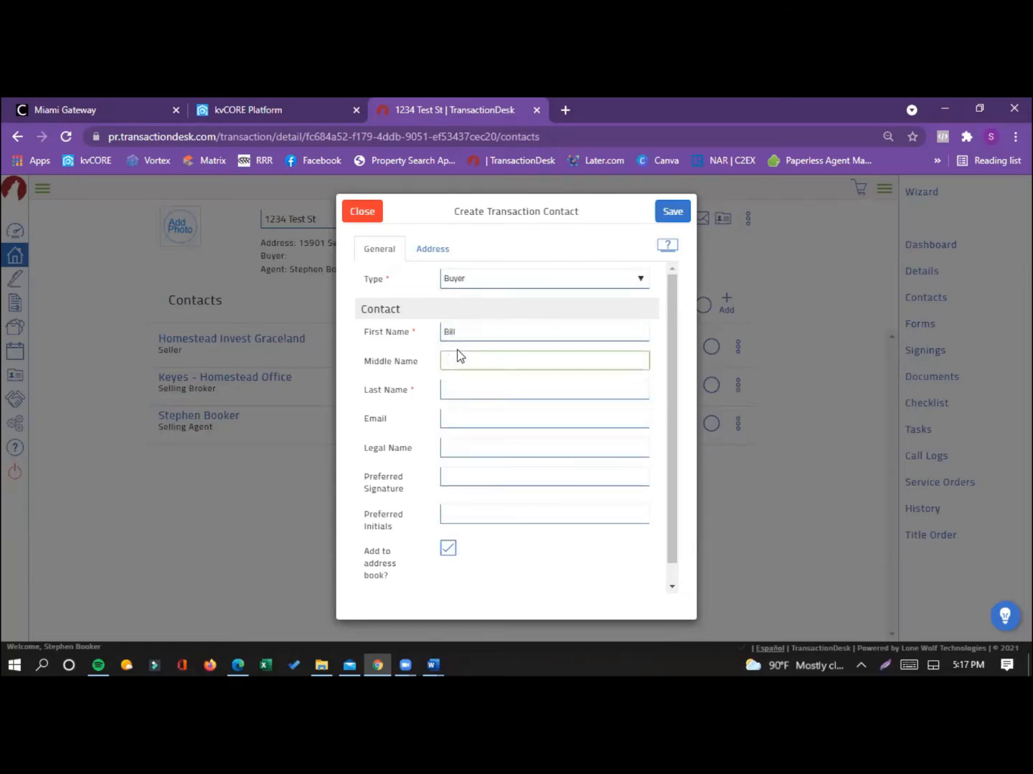
key("Tab")
type("Buyer")
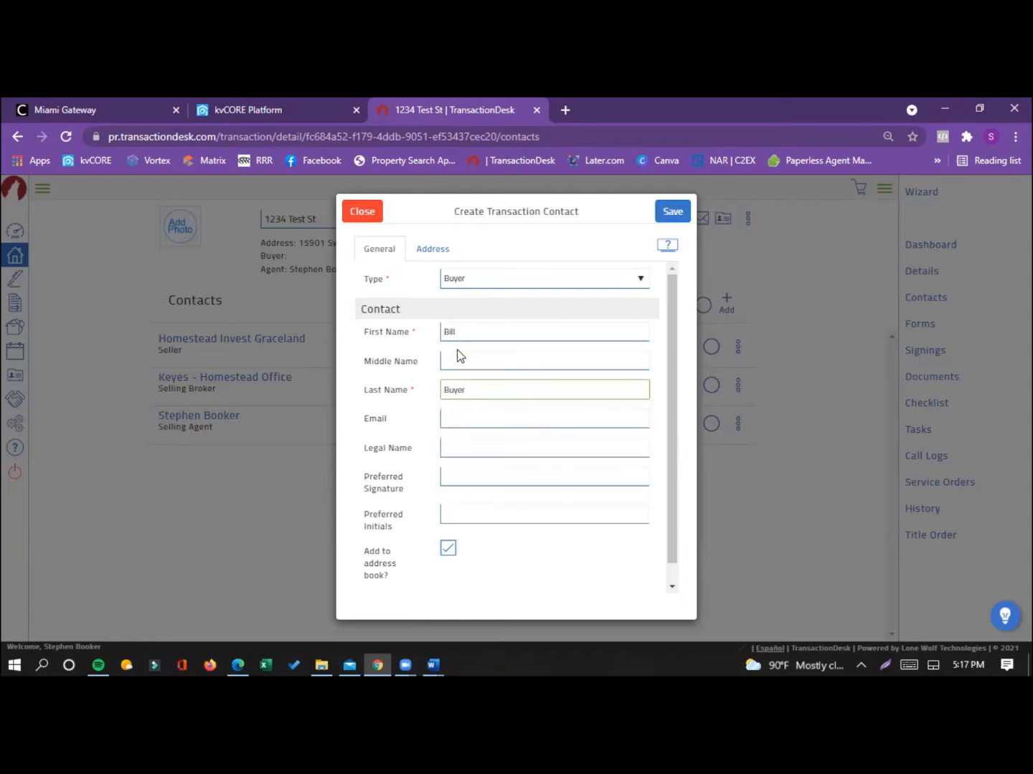
key("Tab")
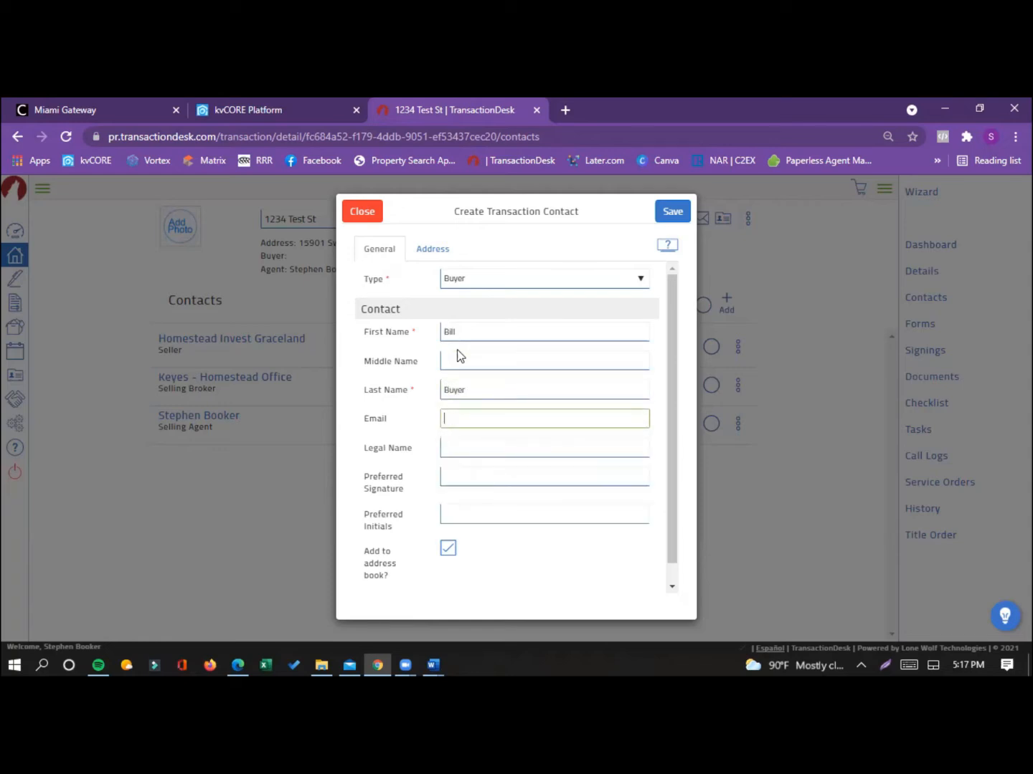
type("B")
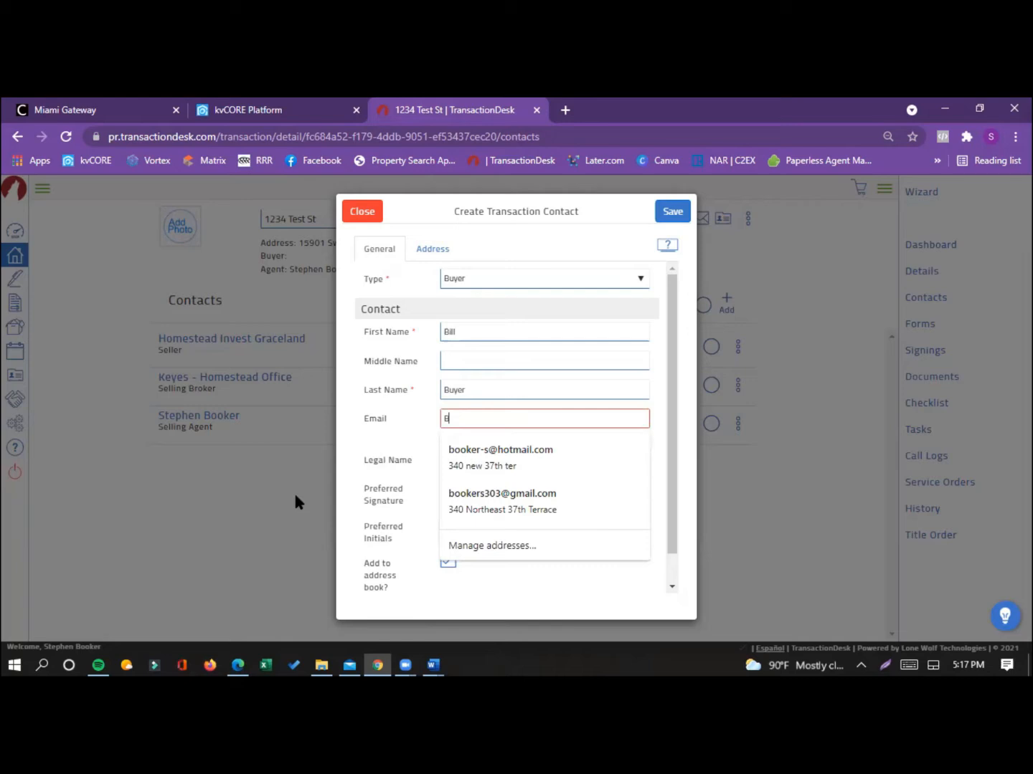
left_click(484, 462)
Step: Fill in the buyer's legal name, preferred signature and preferred initials, and save the contact
left_click(481, 451)
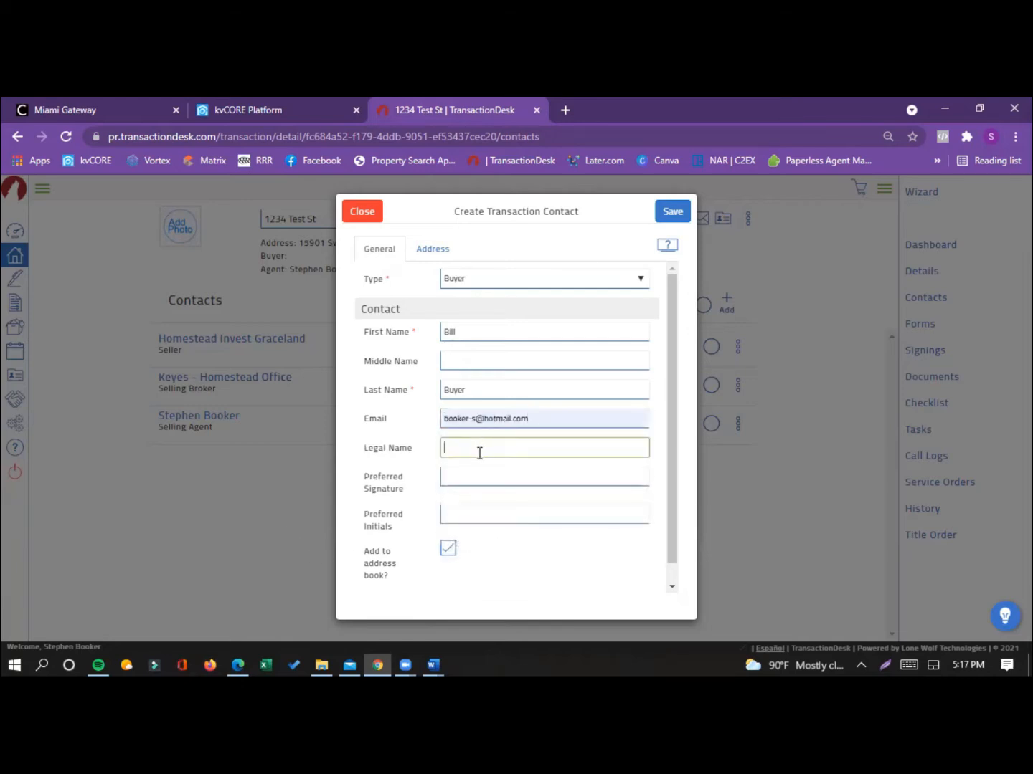
type("Bill Buyer")
key("Tab")
type("S")
key("BackSpace")
type("B")
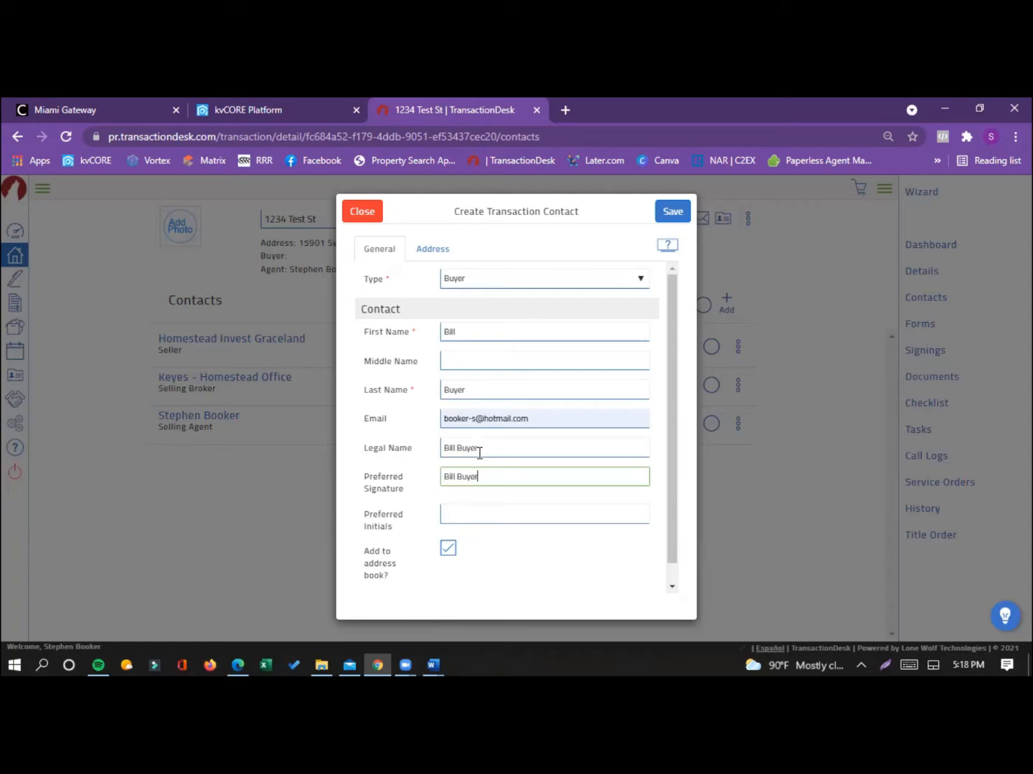
key("Tab")
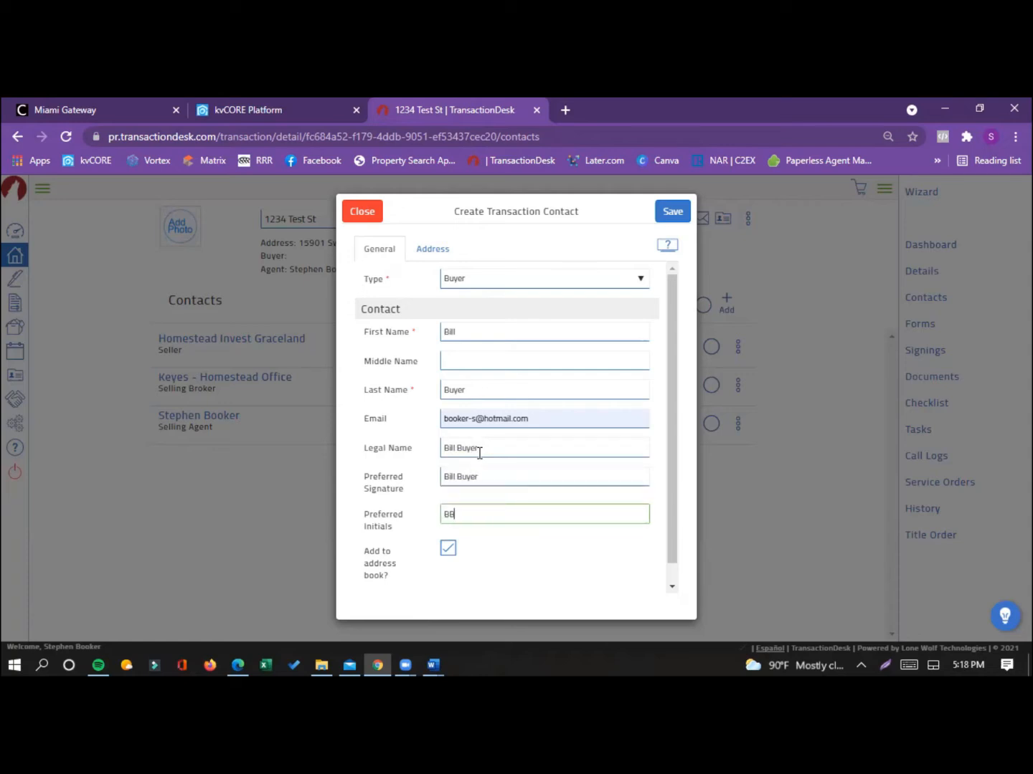
type("BB")
scroll(555, 494, "down", 1)
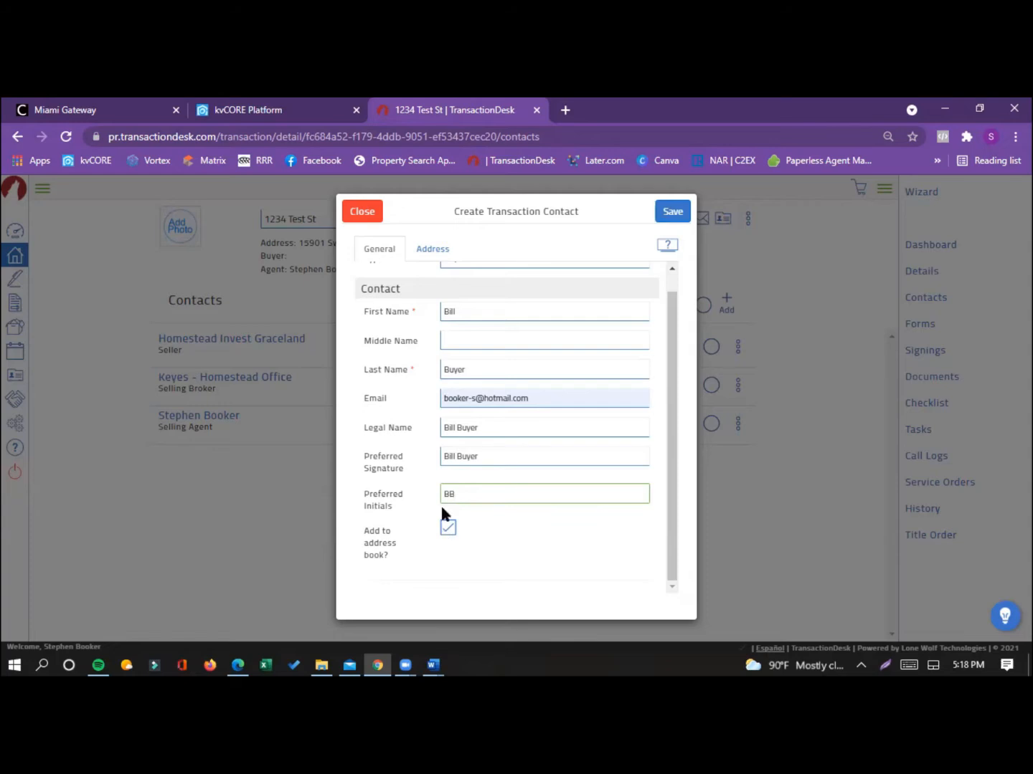
left_click(670, 210)
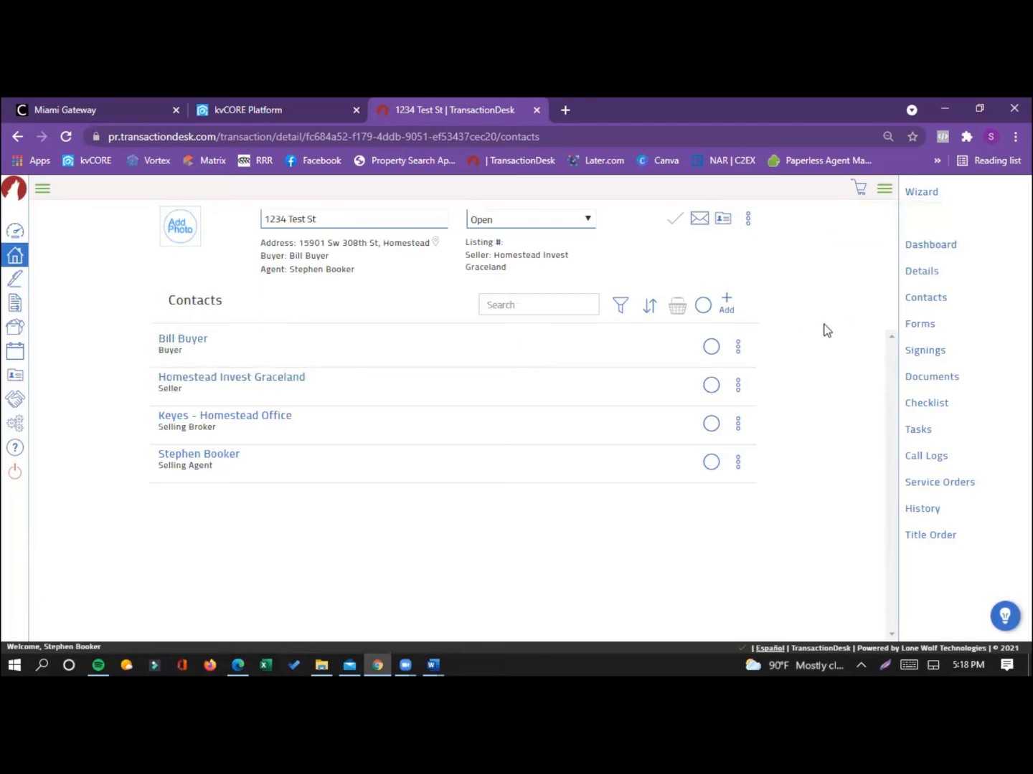
Step: Search the transaction's form library for "affil" and select the "Keyes - Affiliated Business Disclosure" form to add
left_click(925, 326)
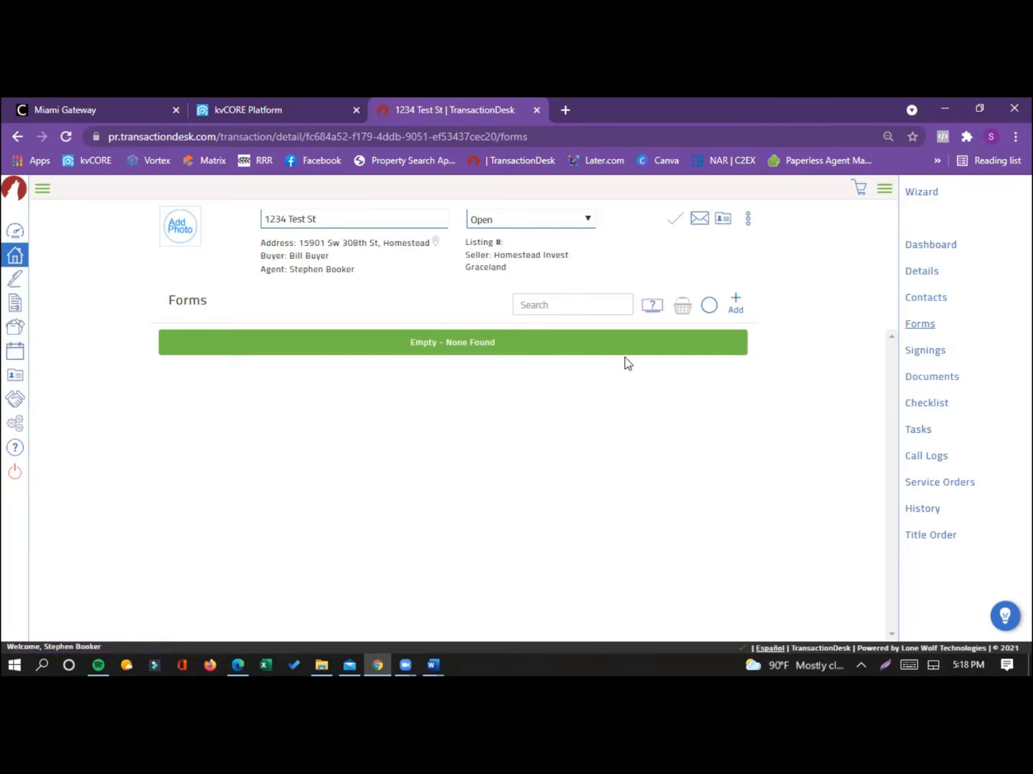
left_click(735, 304)
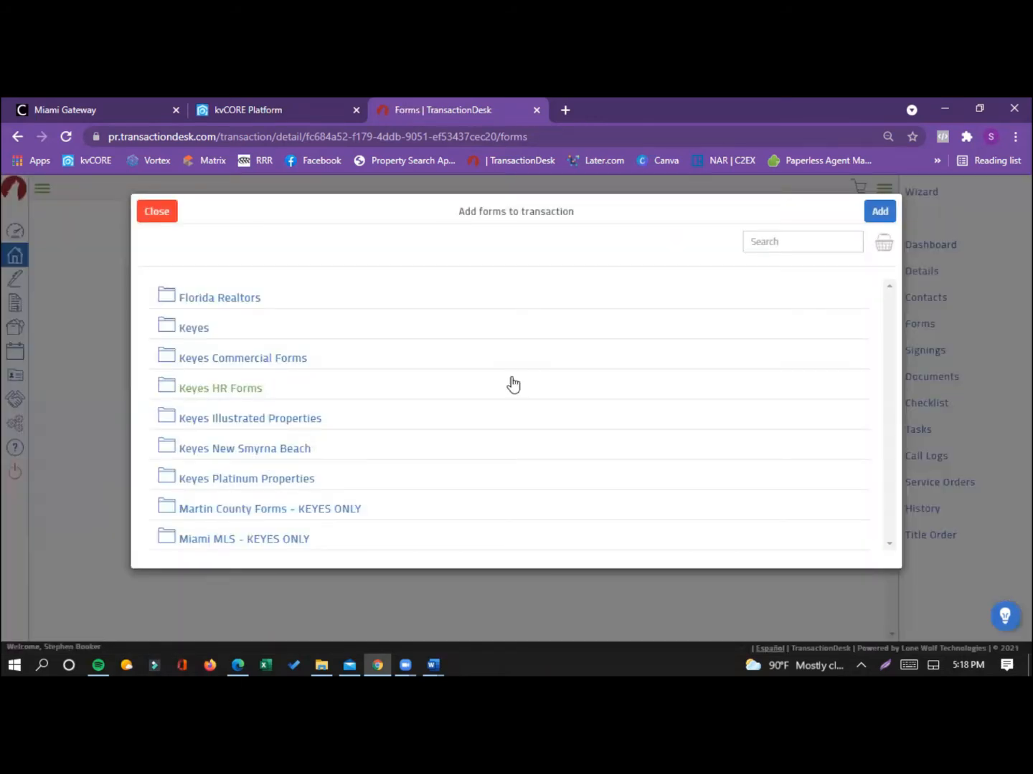
left_click(782, 241)
type("affil")
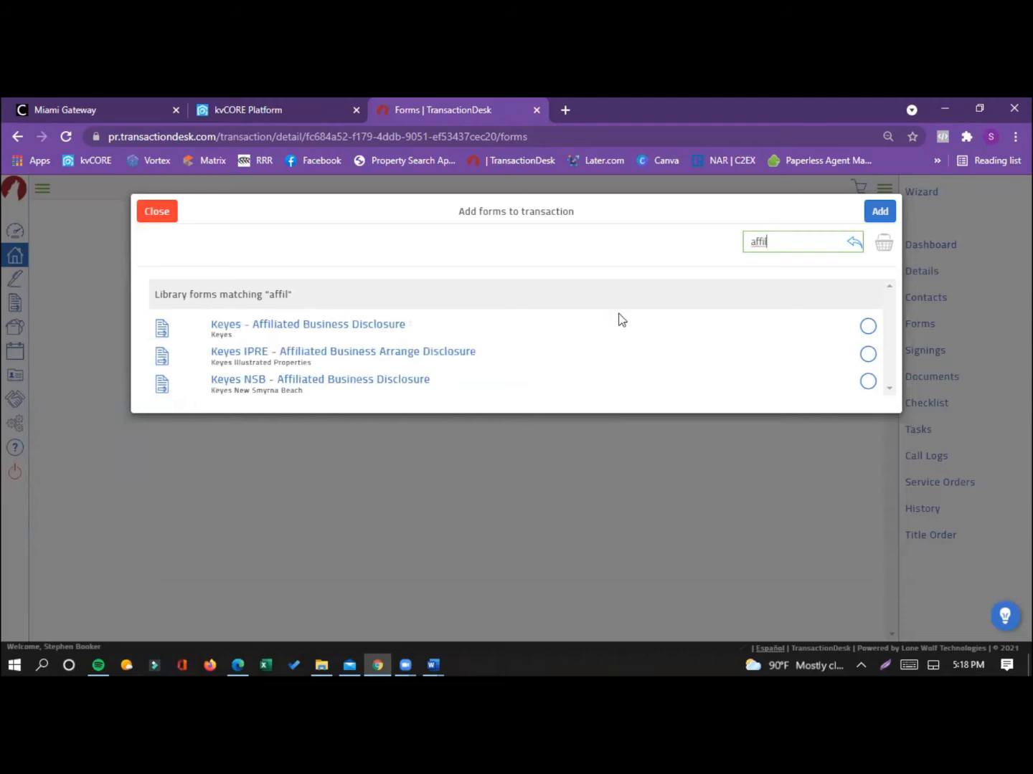
left_click(258, 328)
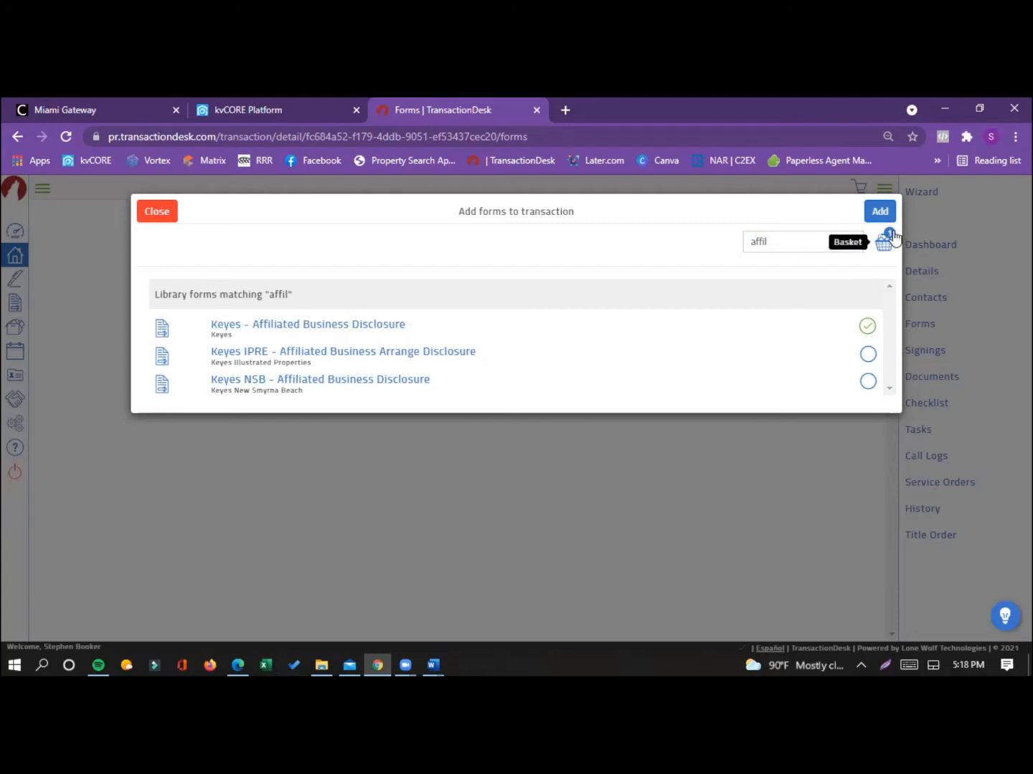
Step: Search the form library for "As is" and also select the Keyes AS IS Residential Contract For Sale And Purchase (Rev. 10/2020)
left_click(760, 237)
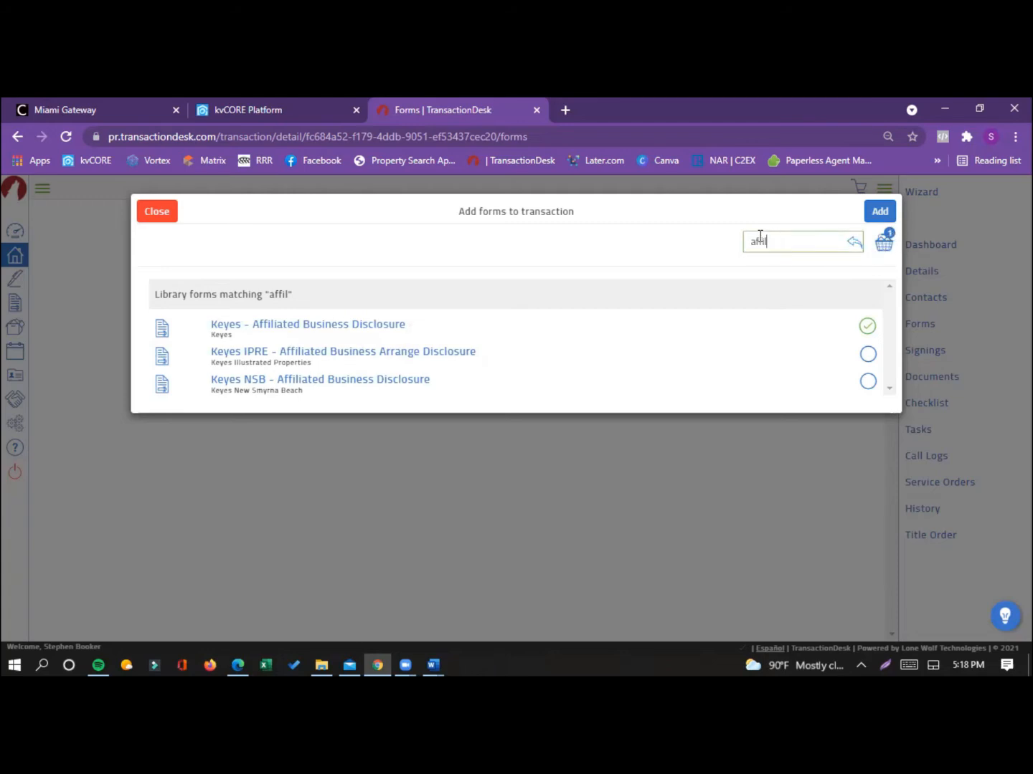
double_click(760, 238)
type("As is")
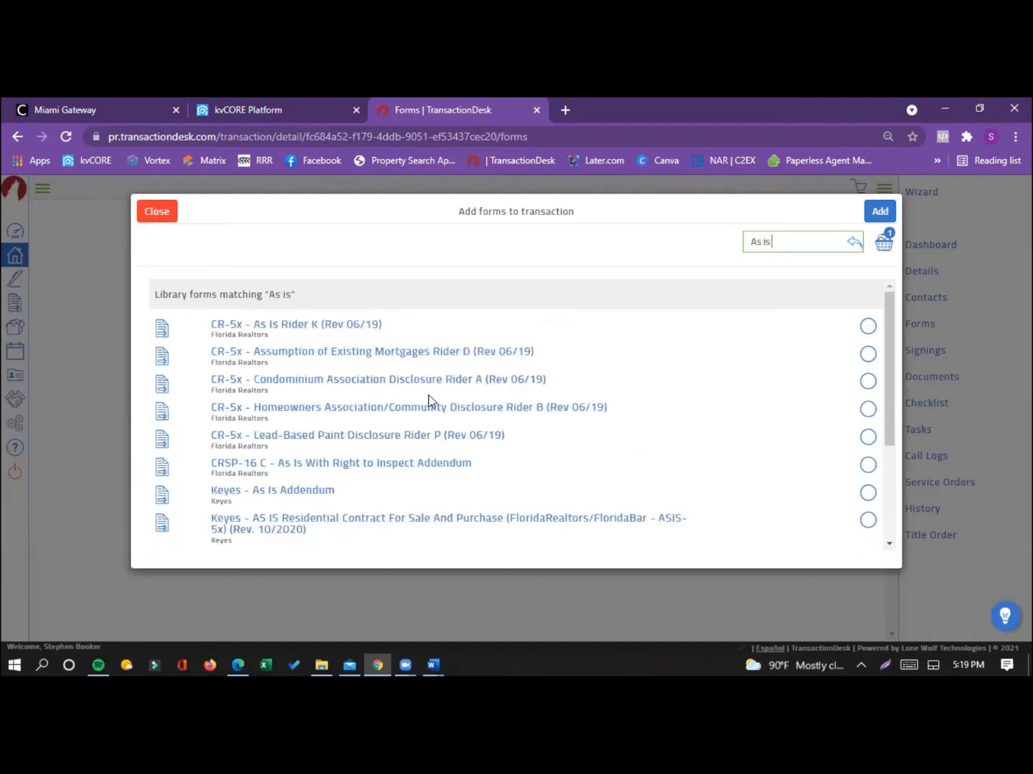
left_click(326, 523)
Step: Search the form library for "Buyers dis" and select the "Keyes - Buyers Disclosure and Transaction Brokerage Agreement" form
left_click_drag(817, 248, 681, 249)
type("Buers")
key("BackSpace")
key("BackSpace")
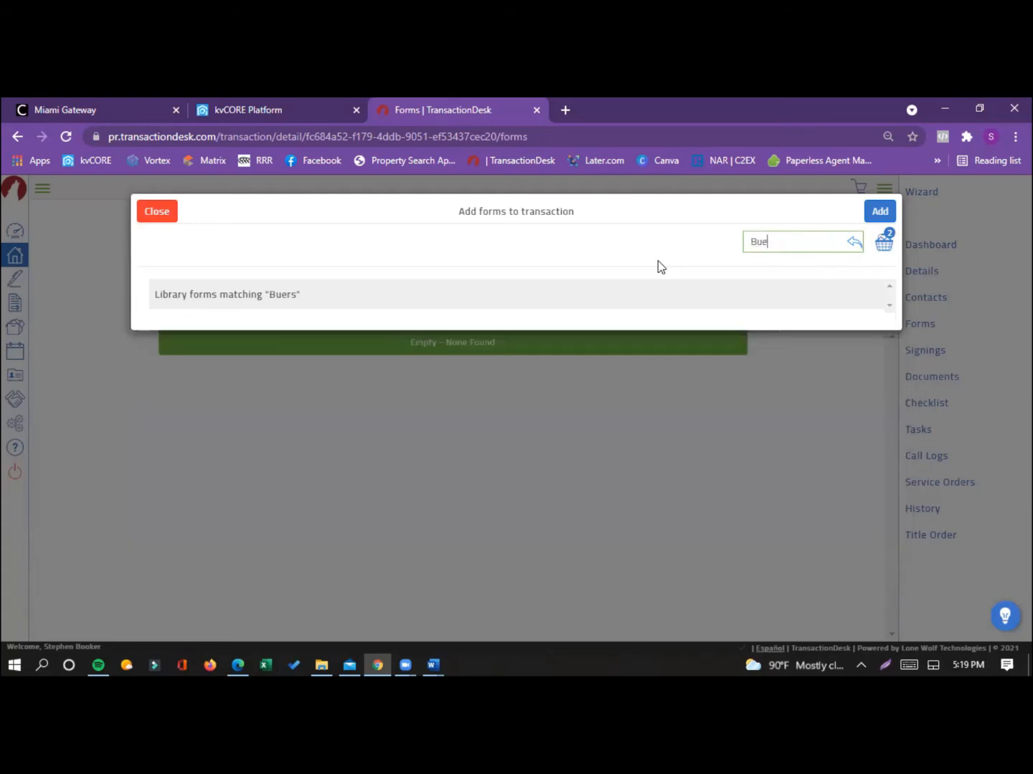
key("BackSpace")
type("yers d")
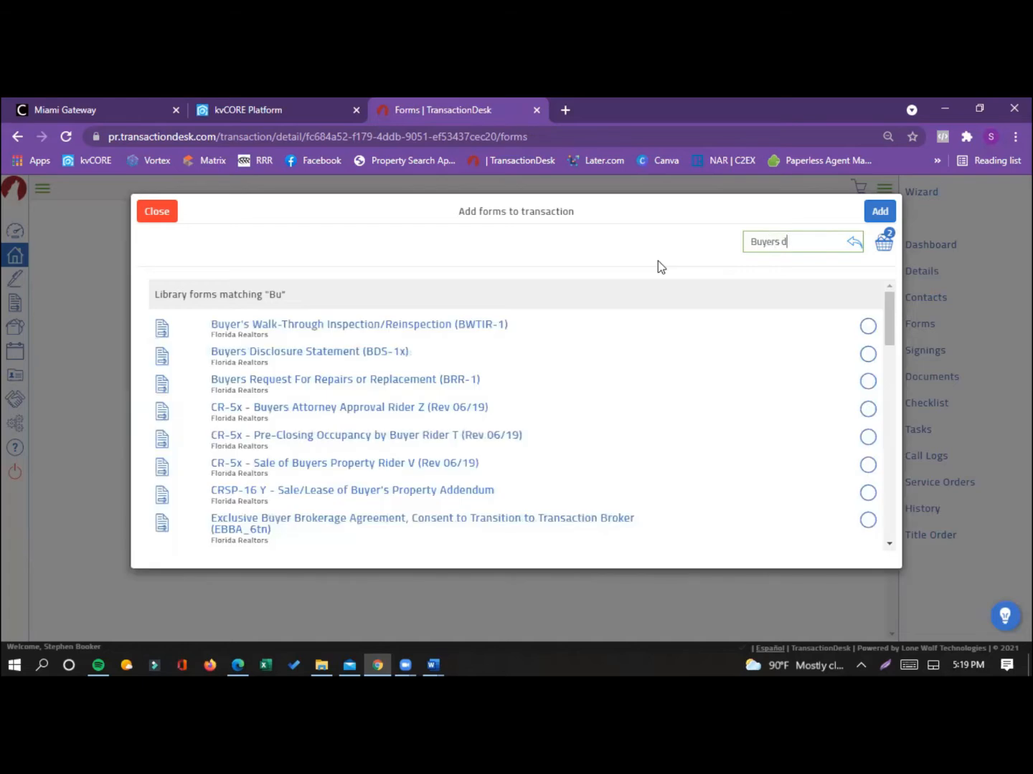
type("is")
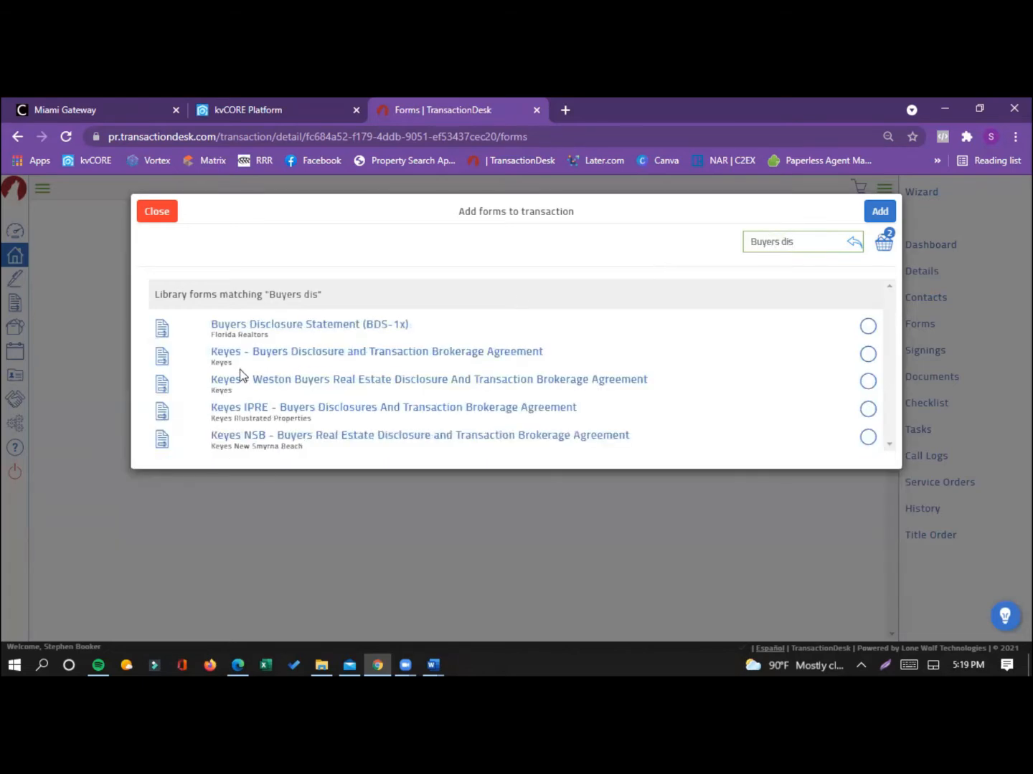
left_click(279, 354)
Step: Search the form library for "wire f", select the Wire Fraud Prevention Notice (WFPN-3), and add all selected forms to the transaction
left_click_drag(809, 239, 720, 239)
type("wal")
key("BackSpace")
type("re f")
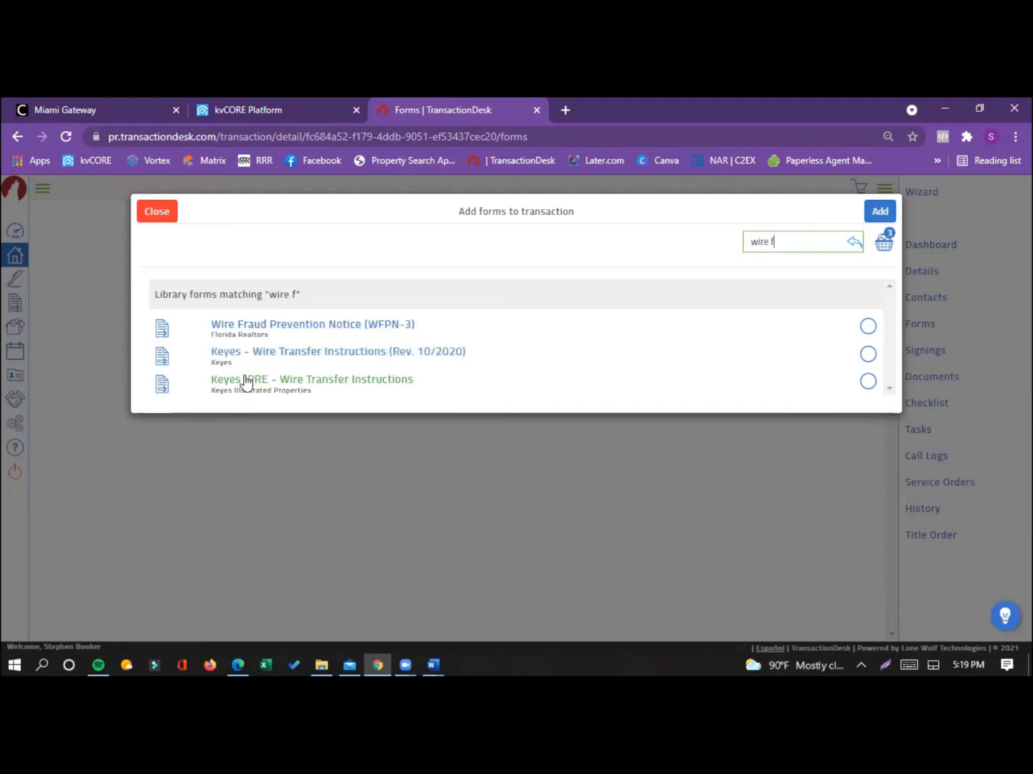
left_click(271, 327)
left_click(880, 210)
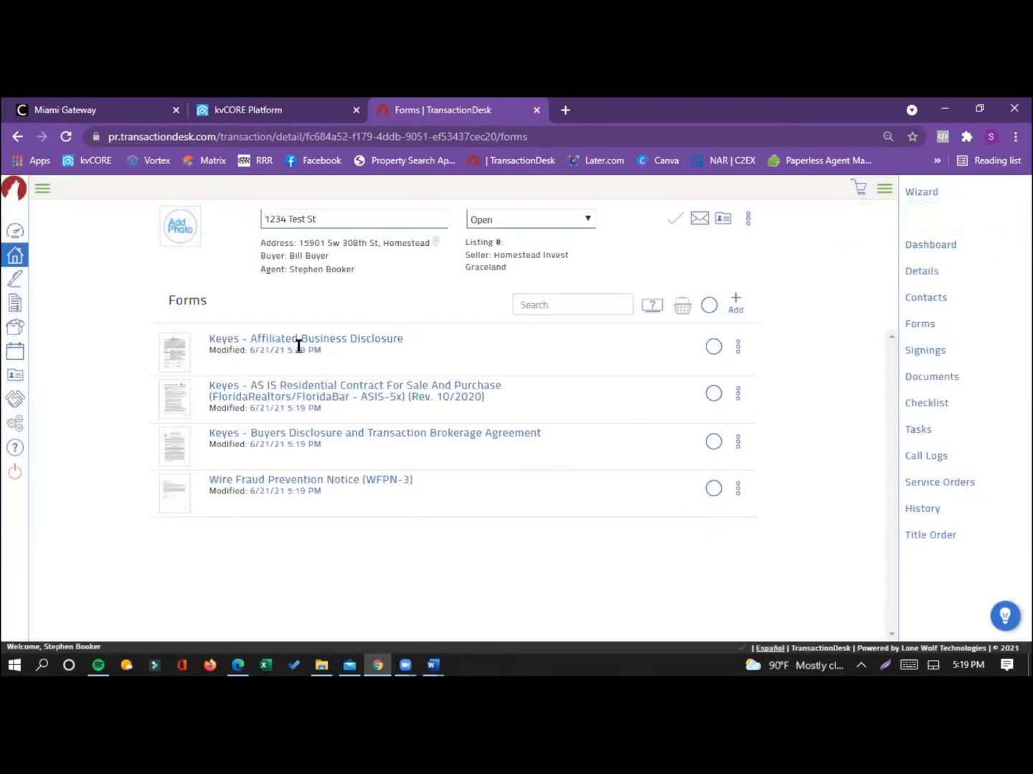
Step: Open the Keyes AS IS Residential Contract, review the parties, property description and purchase price sections, and save and exit the form
left_click(287, 395)
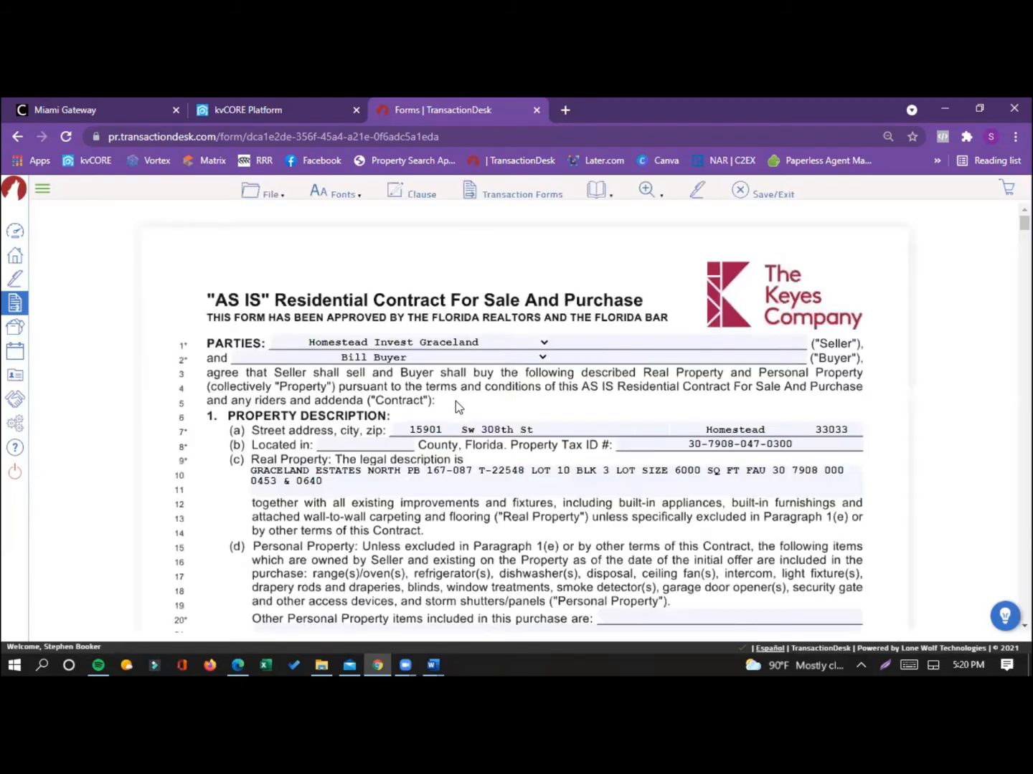
scroll(482, 387, "down", 3)
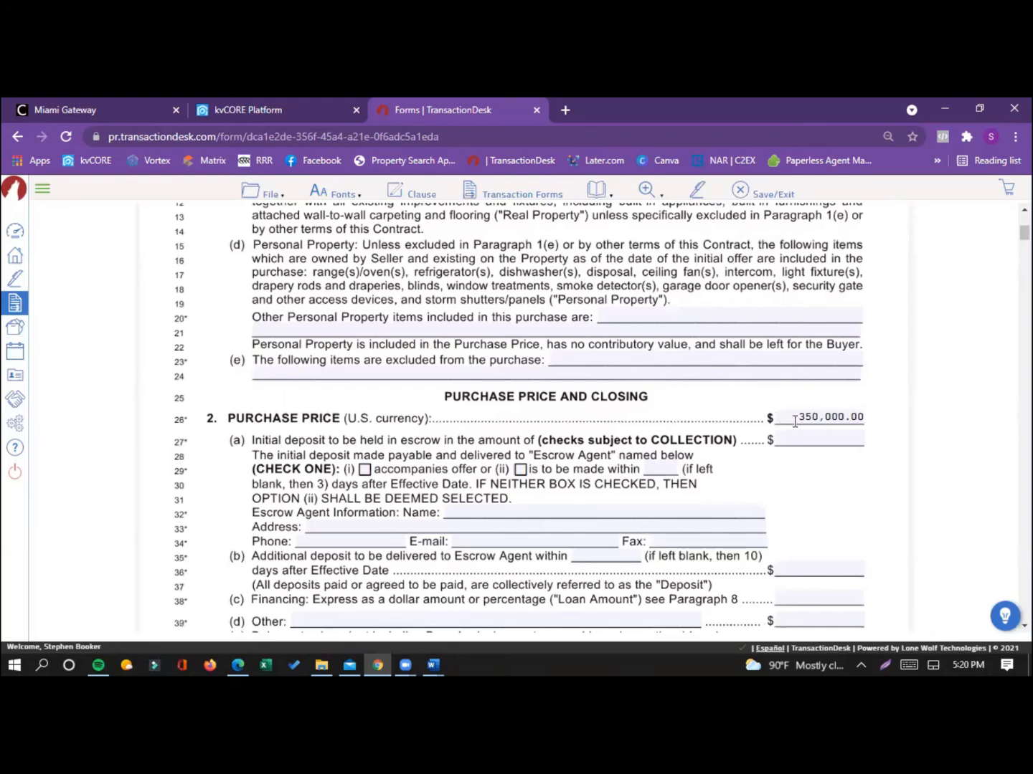
scroll(828, 418, "down", 1)
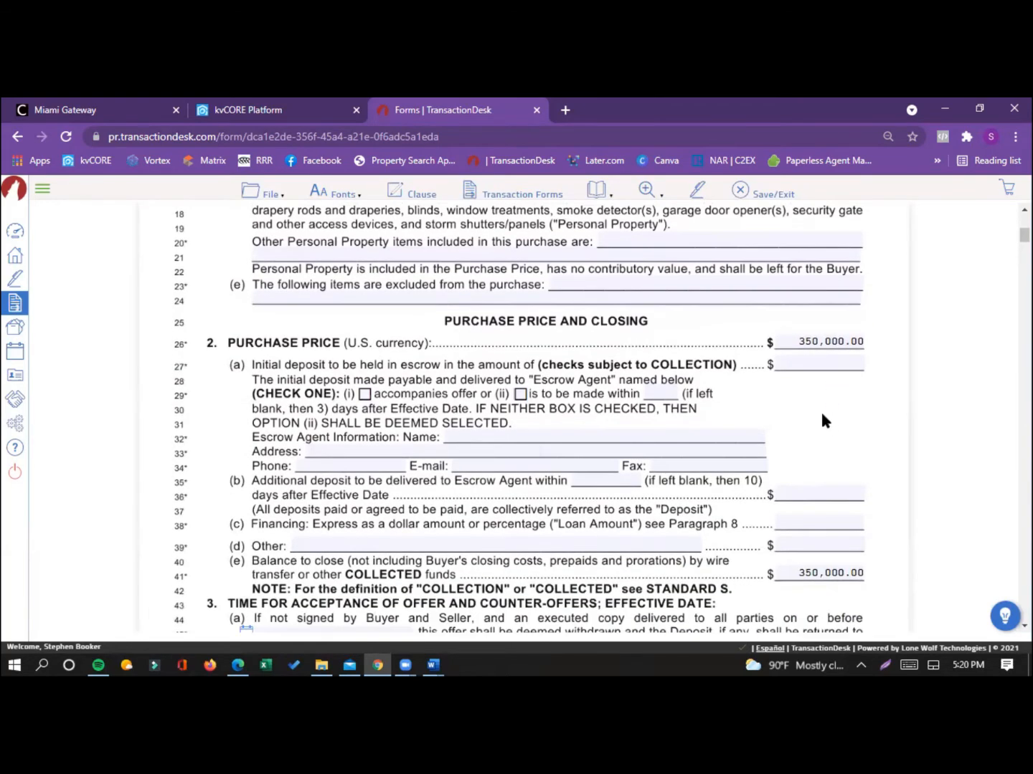
scroll(808, 408, "down", 3)
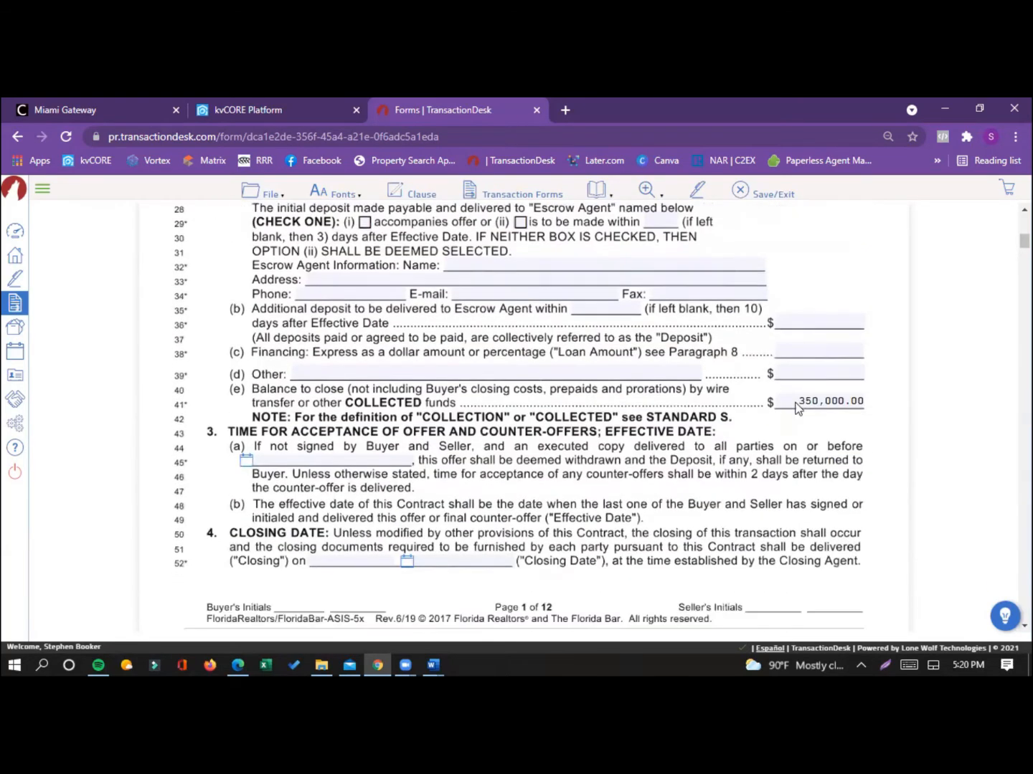
scroll(764, 287, "up", 2)
scroll(765, 288, "up", 5)
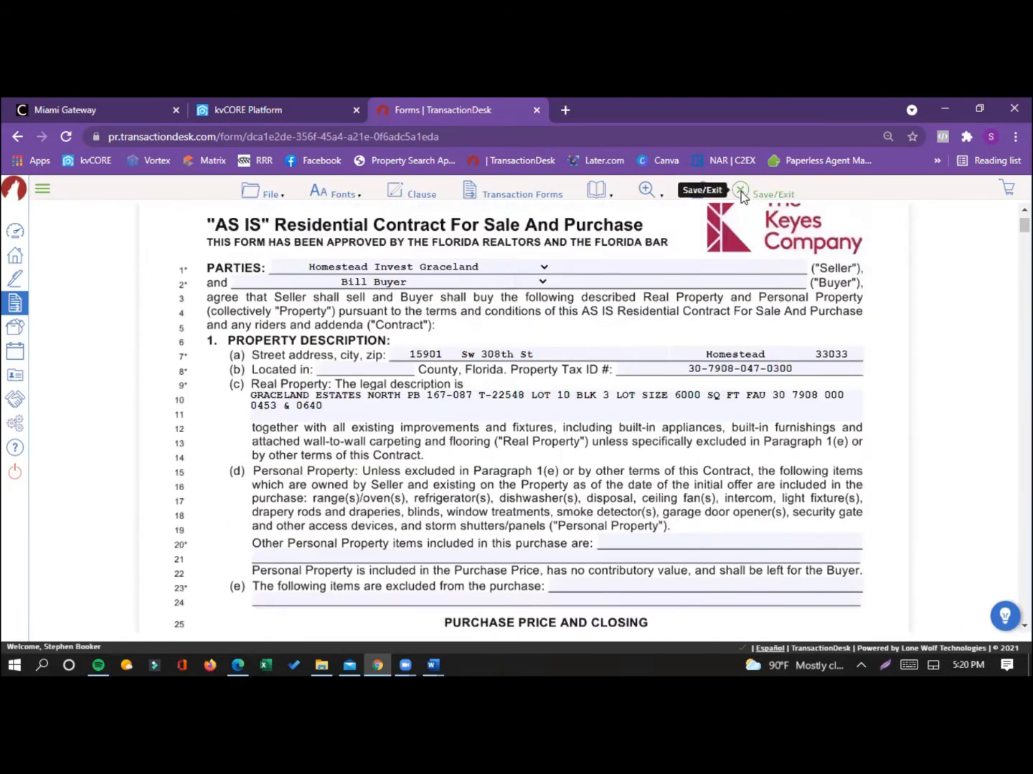
left_click(741, 191)
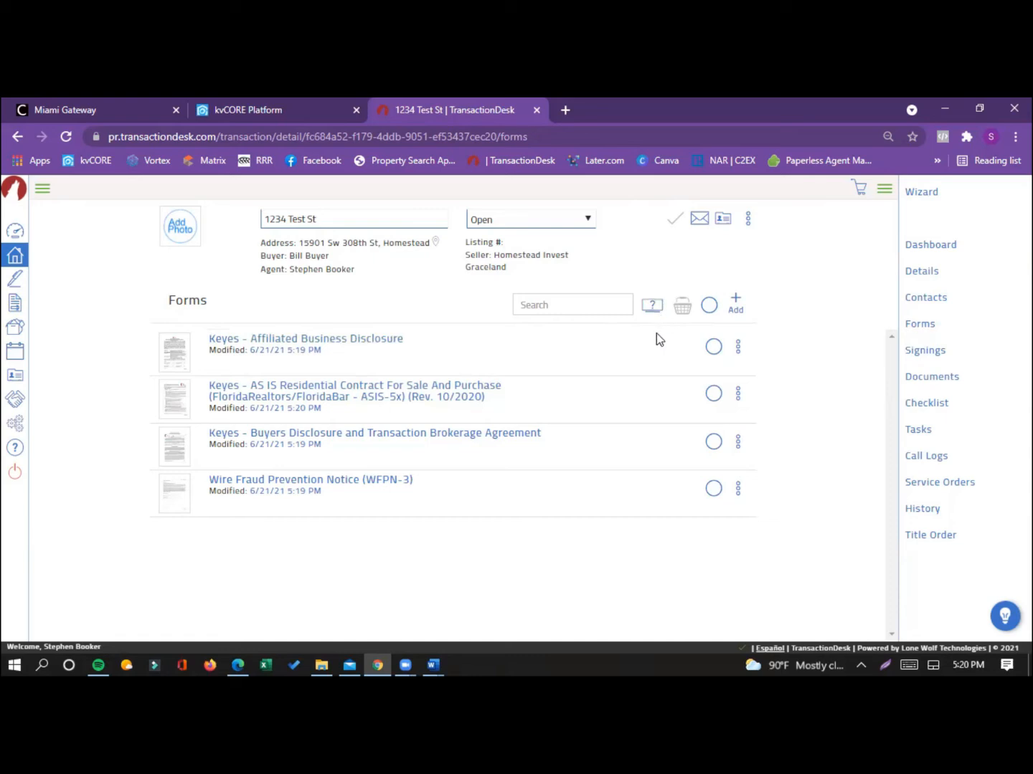
Step: Create an Authentisign Classic signing named "ABD" in the transaction's signings
left_click(715, 349)
left_click(914, 355)
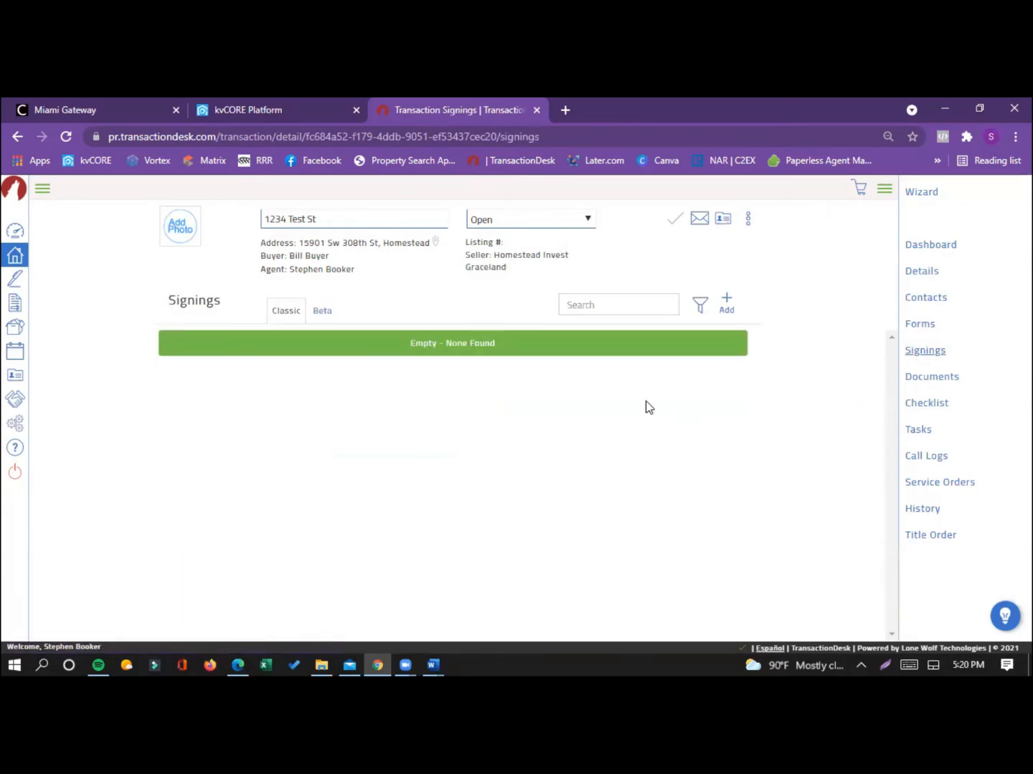
left_click(726, 302)
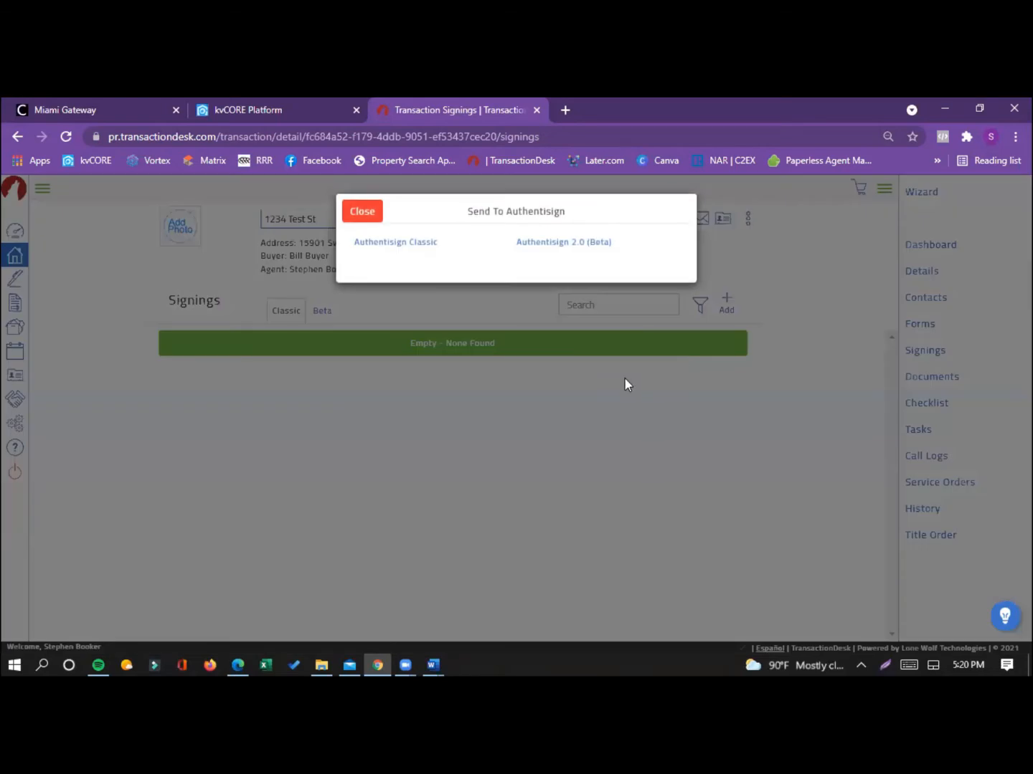
left_click(393, 244)
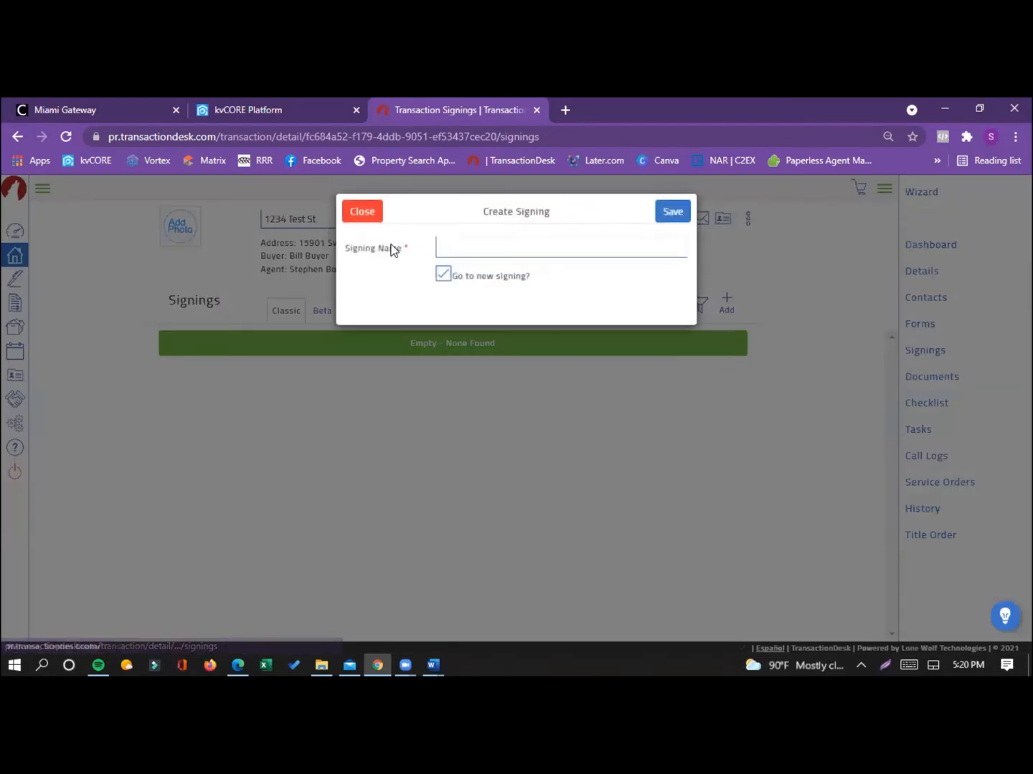
left_click(462, 249)
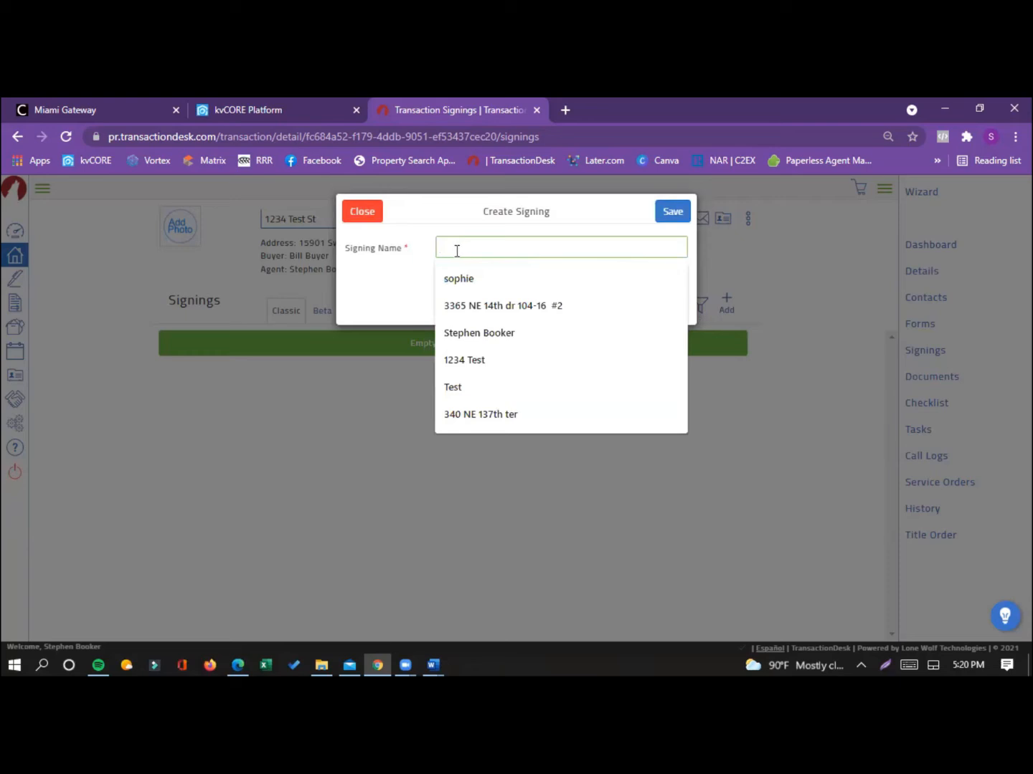
type("ABD")
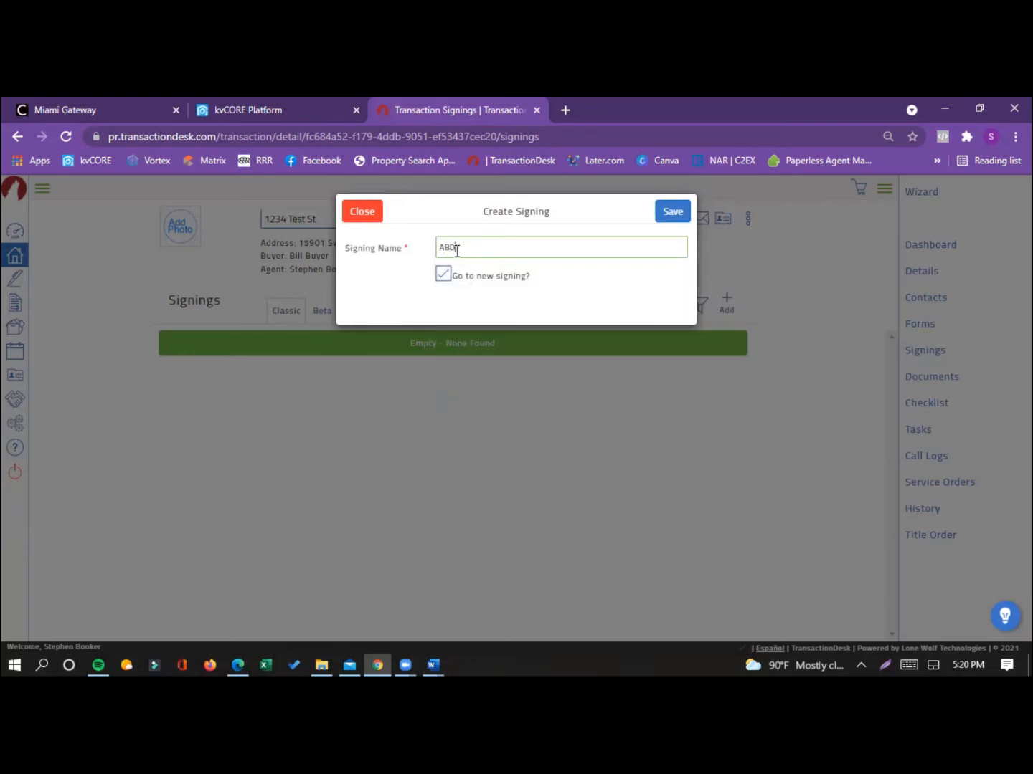
left_click(685, 212)
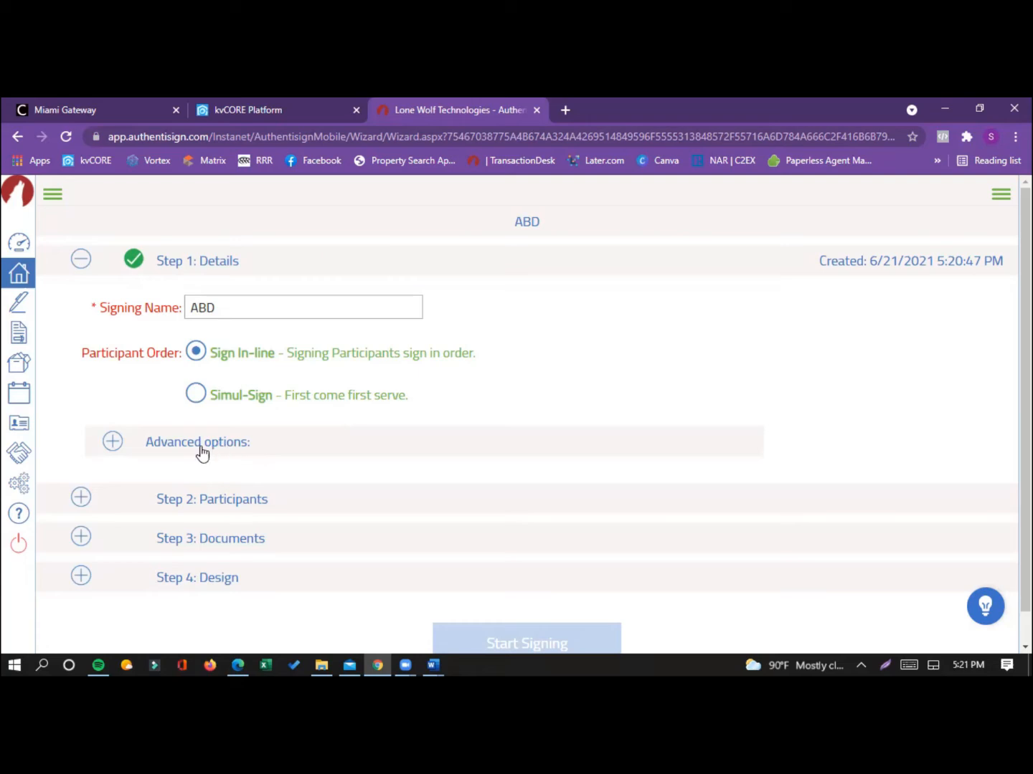
Step: Add the buyer from the transaction contacts to the signing as a remote signer
scroll(208, 429, "down", 1)
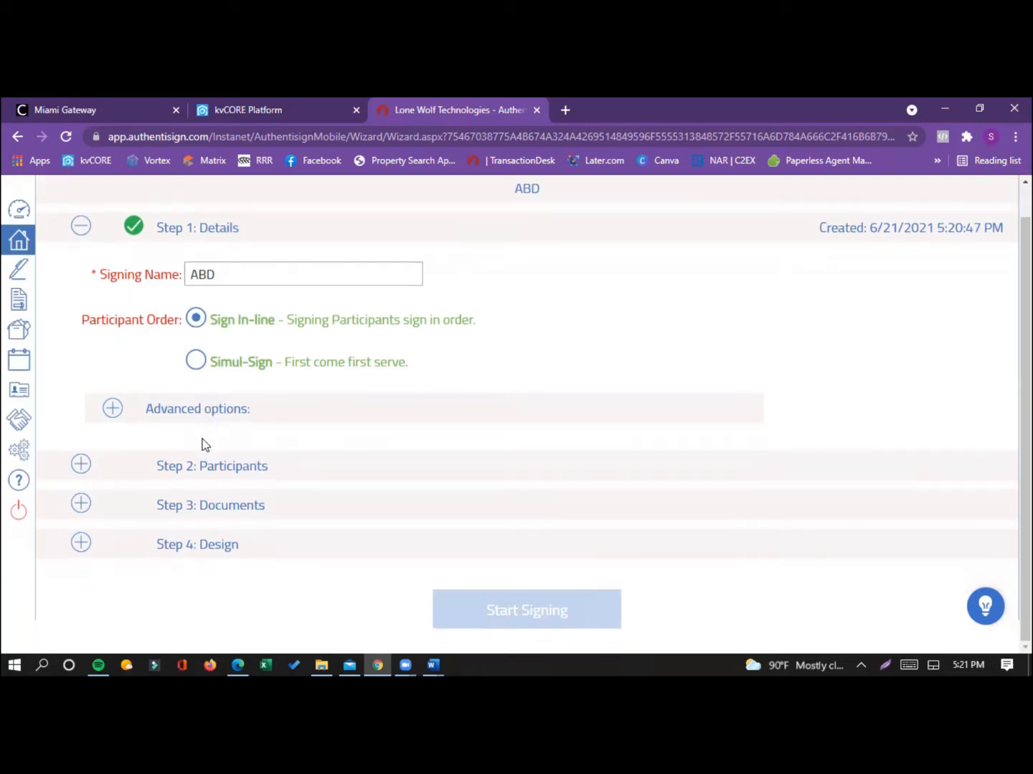
left_click(222, 482)
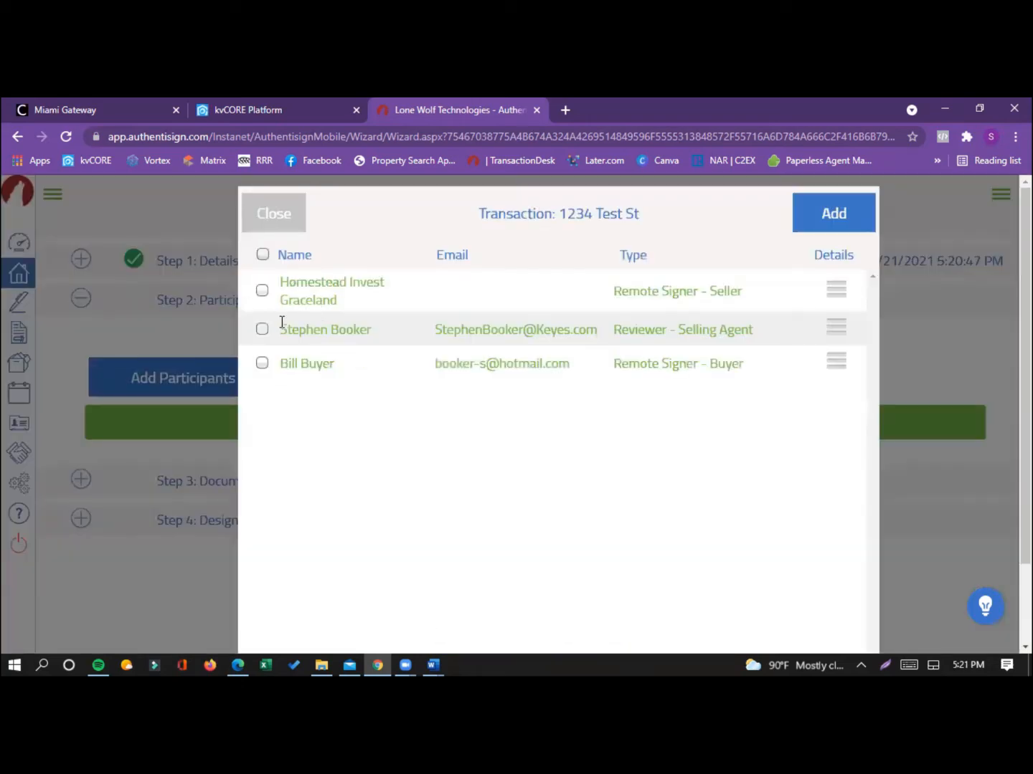
left_click(263, 364)
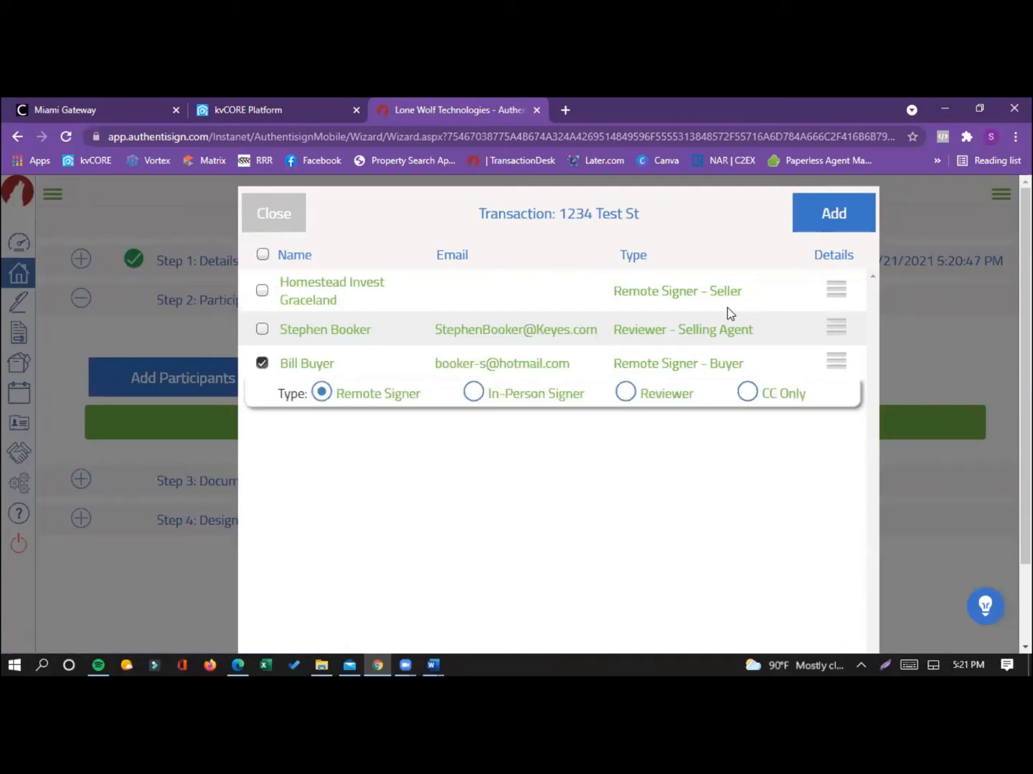
left_click(817, 218)
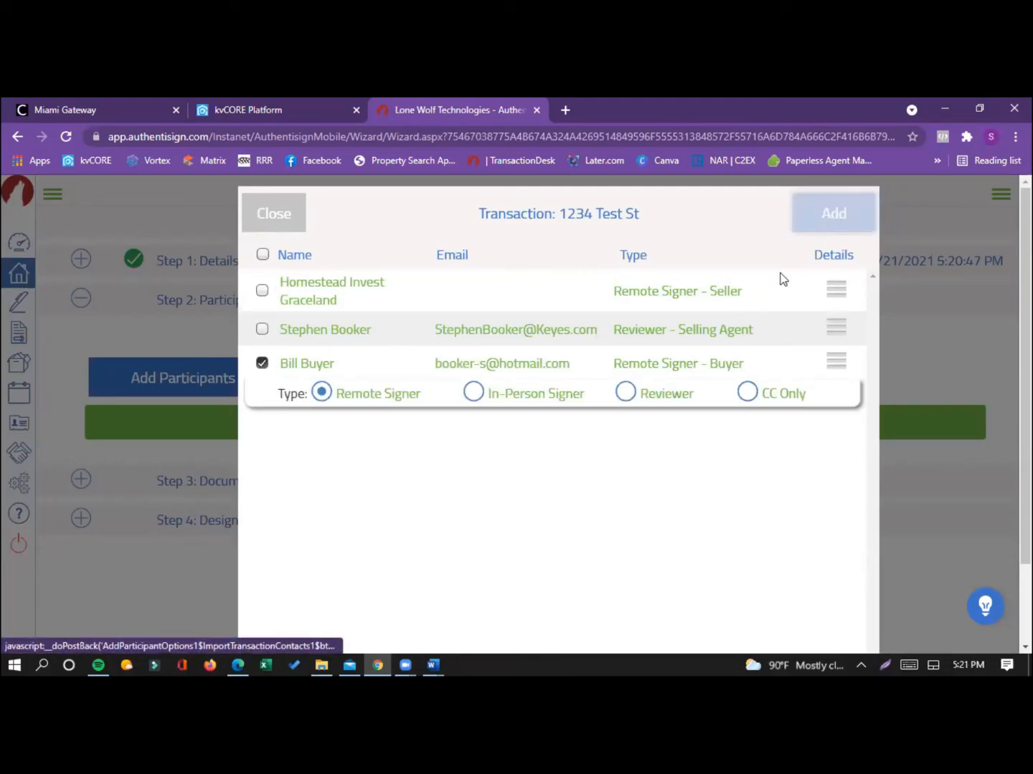
Step: Add the "Keyes - Affiliated Business Disclosure" form to the signing's documents
scroll(290, 481, "down", 1)
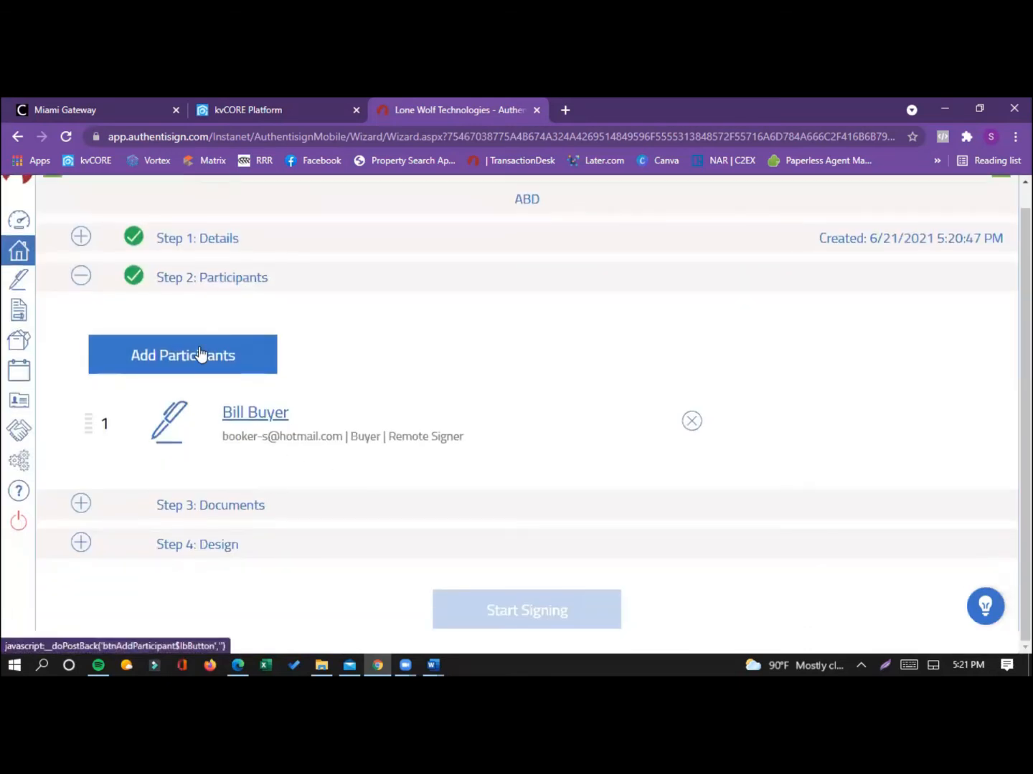
left_click(236, 510)
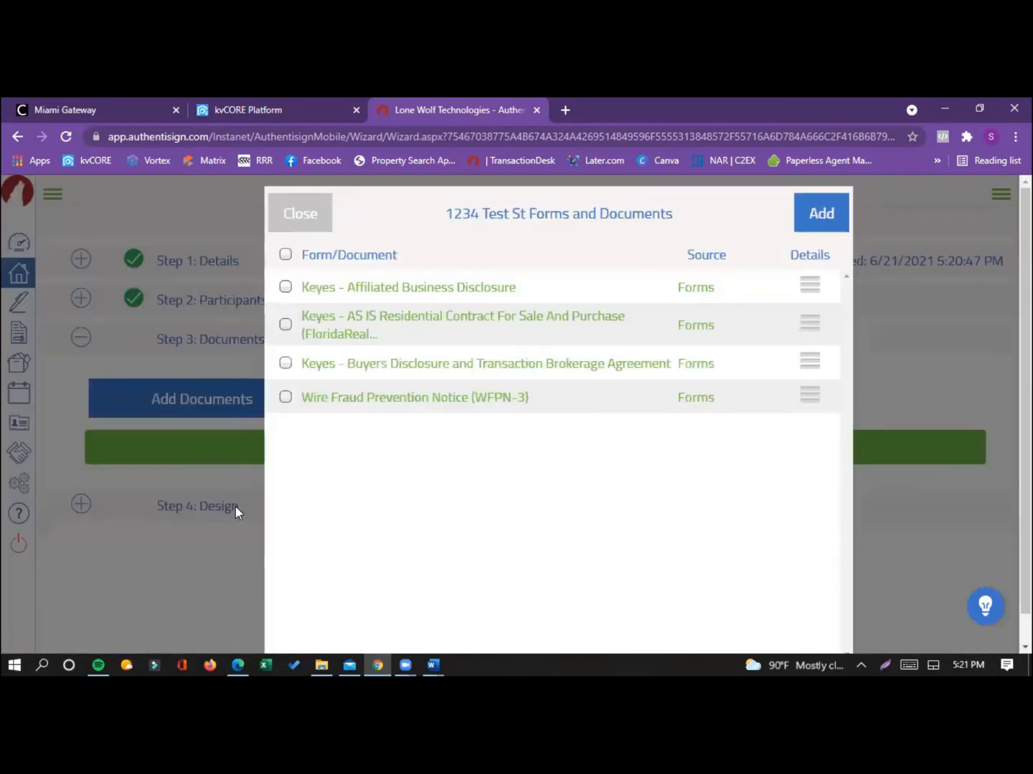
left_click(285, 287)
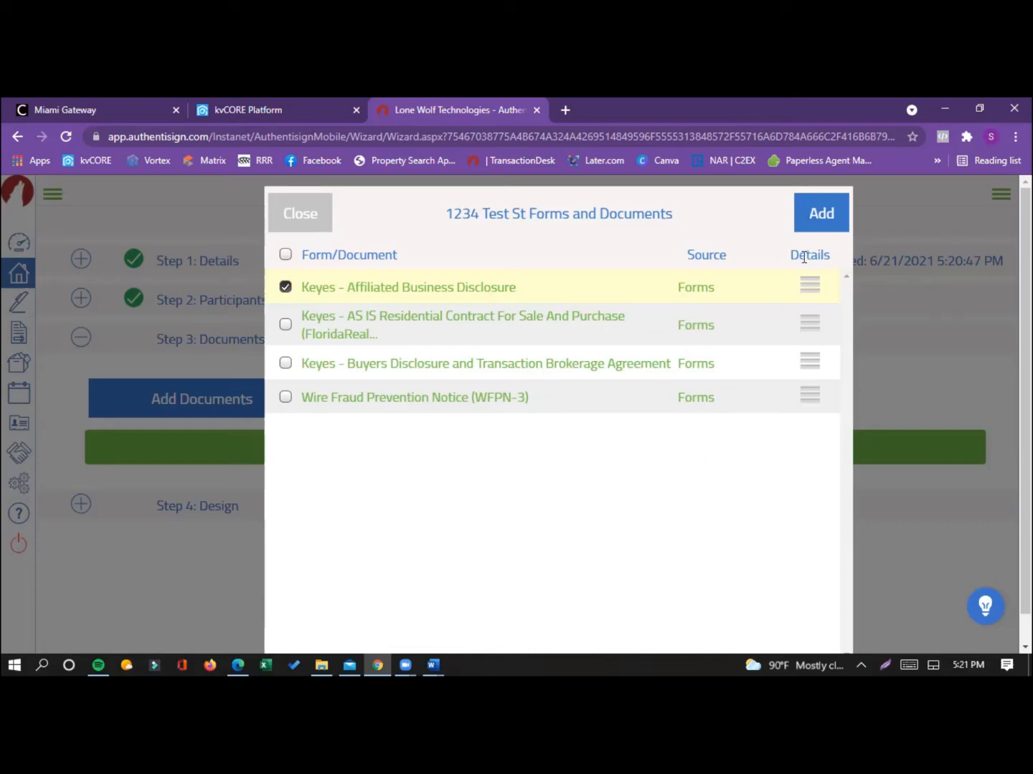
left_click(829, 223)
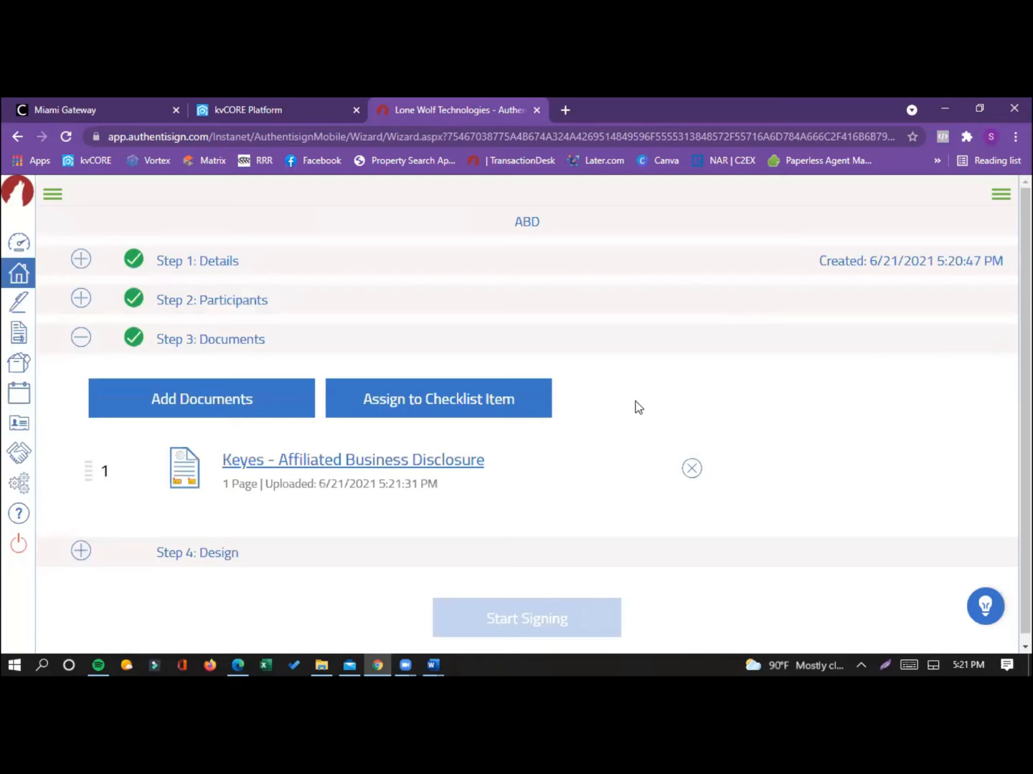
Step: Open the signing's design and move the buyer's signature block and auto-date down onto the Signature of Buyer/Tenant line
left_click(219, 555)
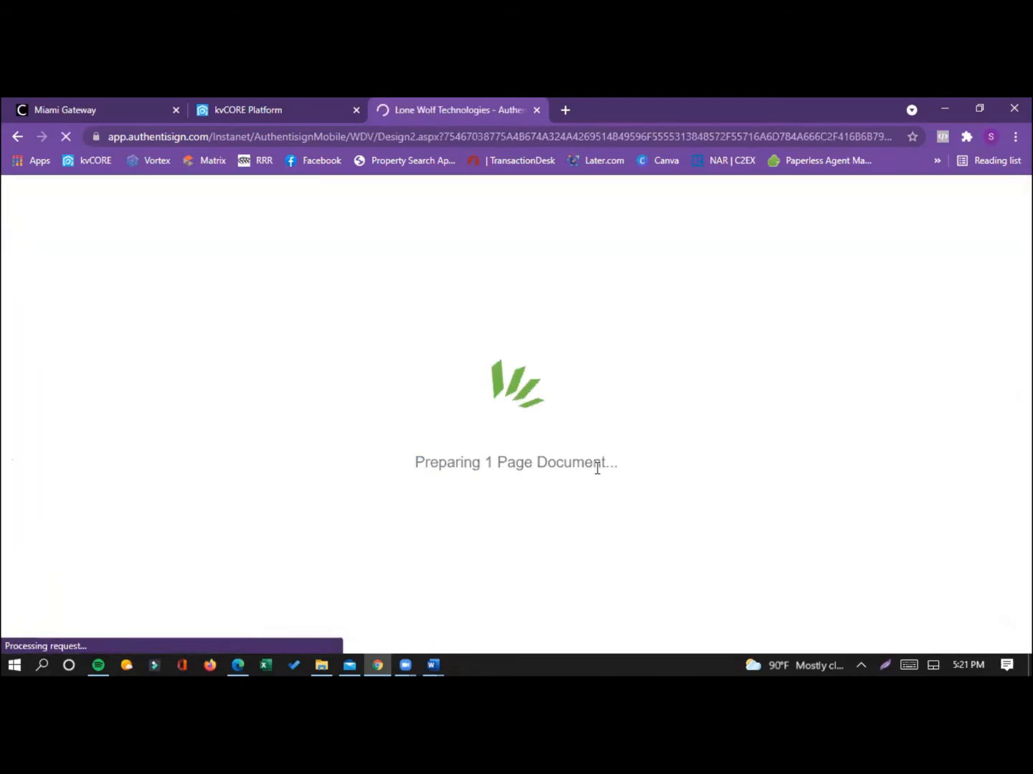
scroll(460, 462, "down", 4)
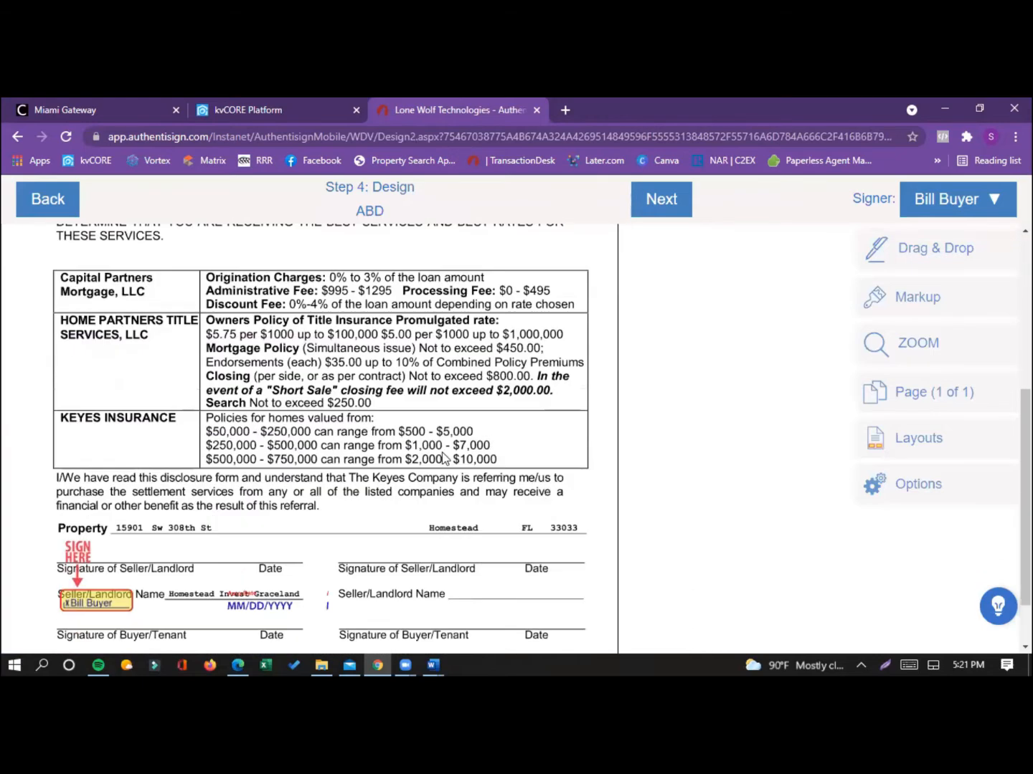
scroll(438, 462, "down", 1)
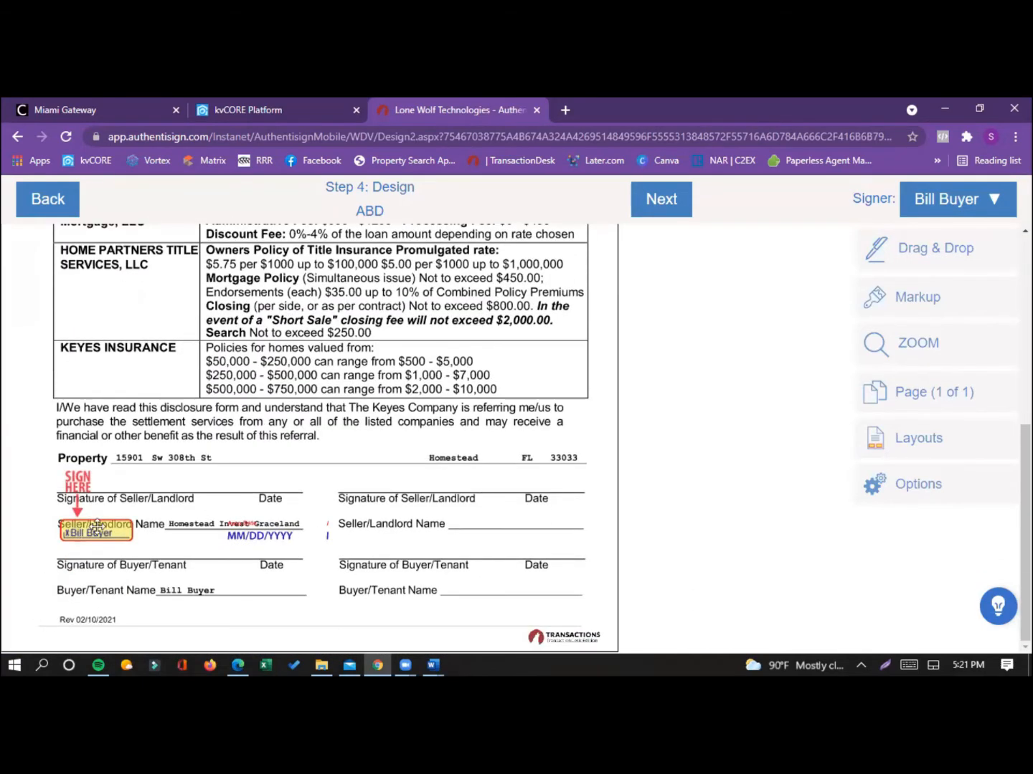
left_click_drag(99, 533, 102, 545)
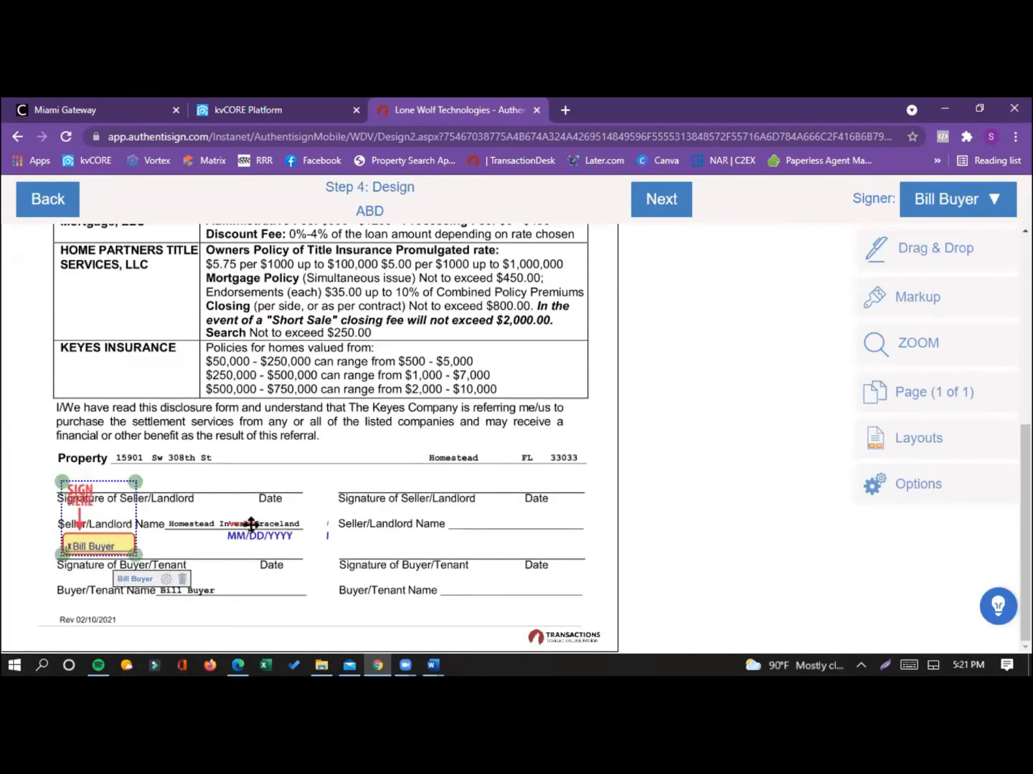
left_click_drag(250, 529, 249, 545)
left_click(549, 502)
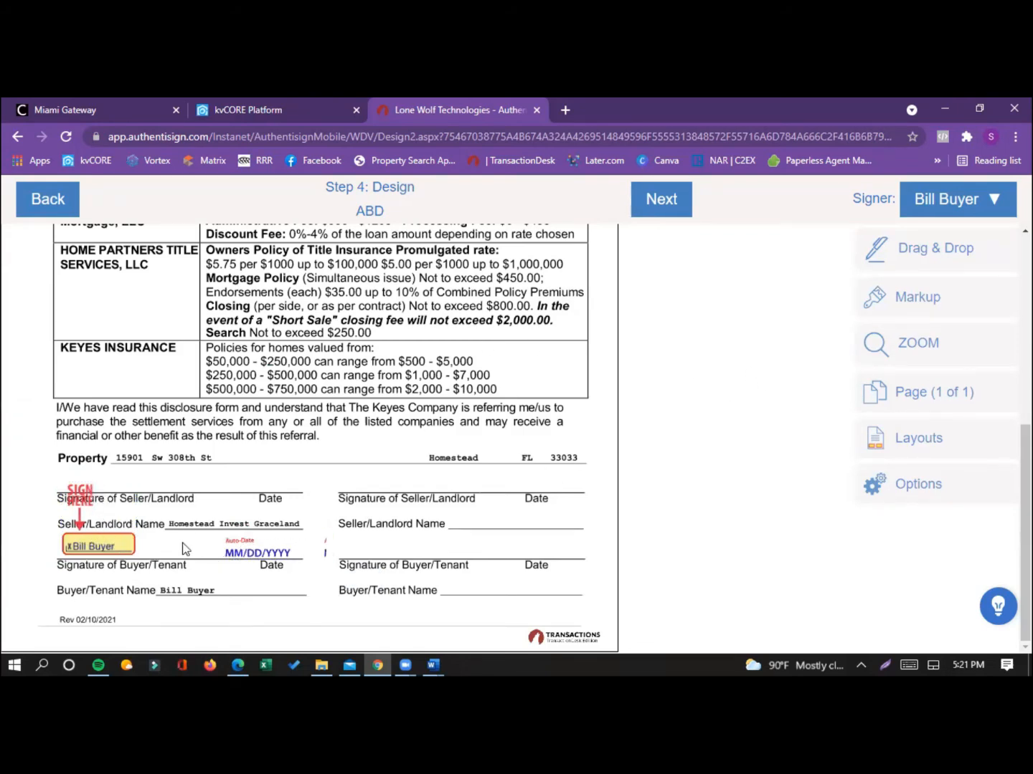
Step: Place a text field for the buyer in the disclosure's blank space just above the table of settlement service charges
scroll(788, 442, "up", 1)
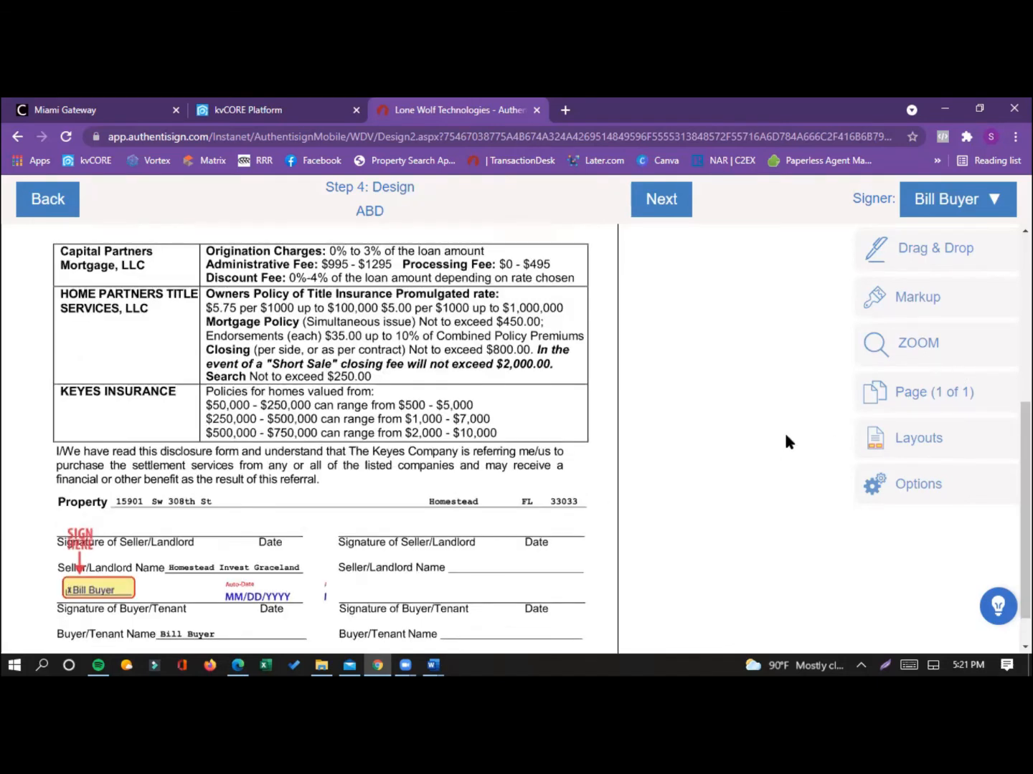
scroll(789, 442, "up", 3)
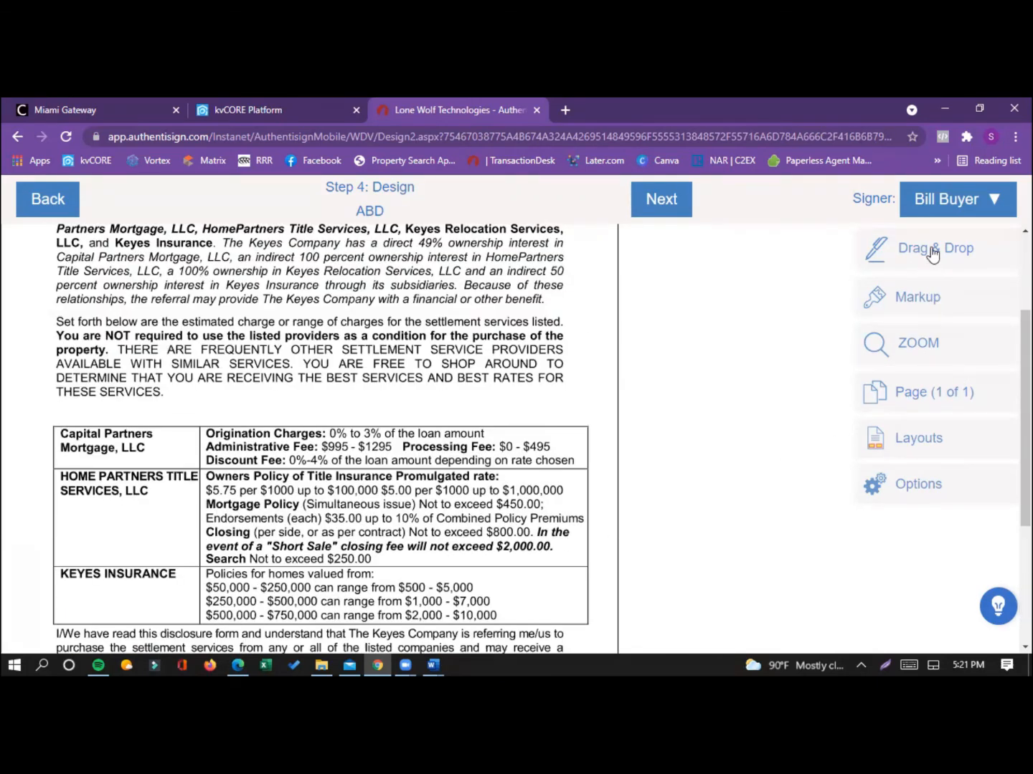
left_click(906, 253)
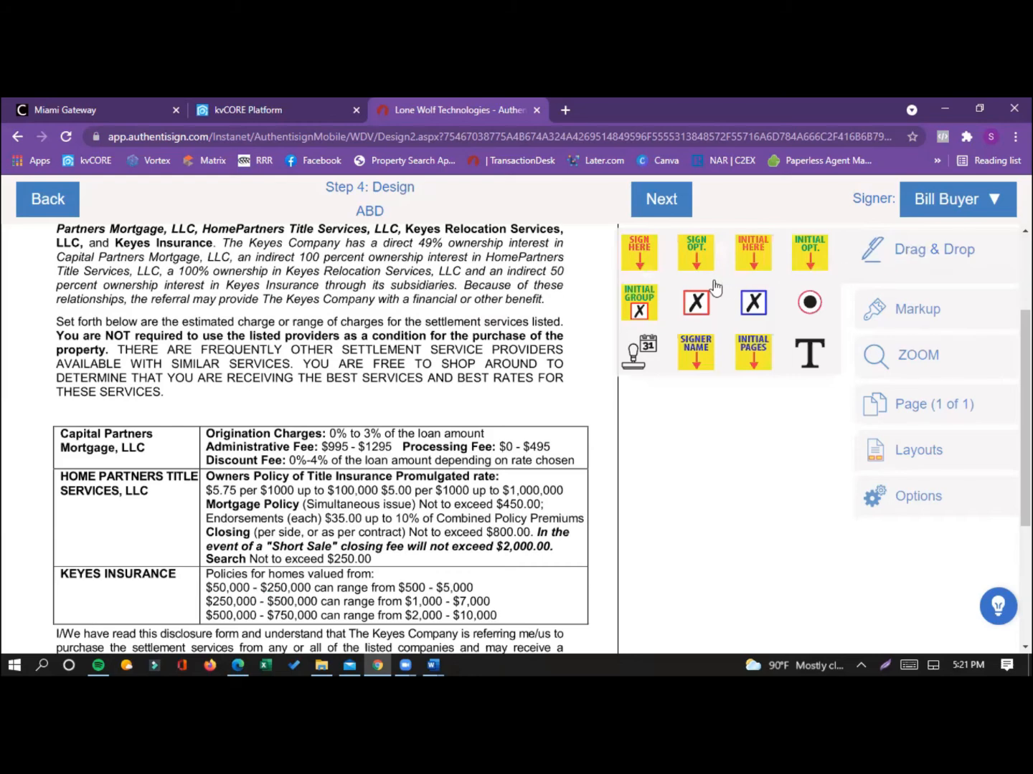
left_click_drag(651, 262, 628, 261)
left_click_drag(691, 356, 685, 392)
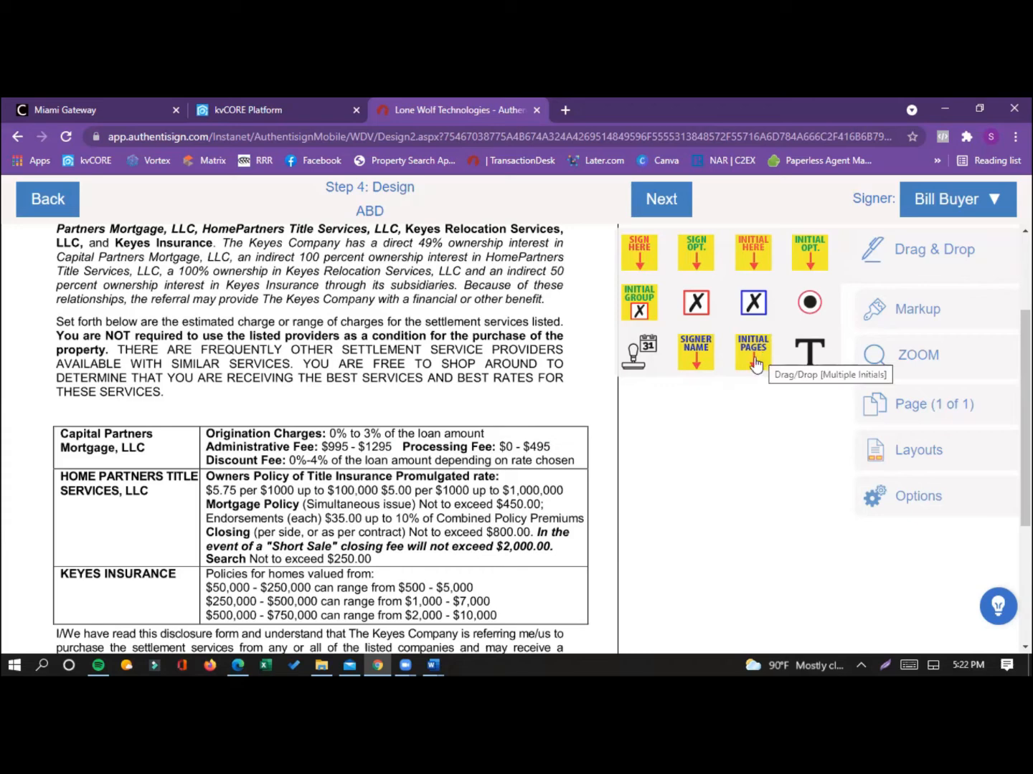
mouse_move(762, 362)
left_mouse_down()
mouse_move(403, 395)
mouse_move(515, 396)
mouse_move(745, 365)
left_mouse_up()
left_click_drag(809, 356, 280, 403)
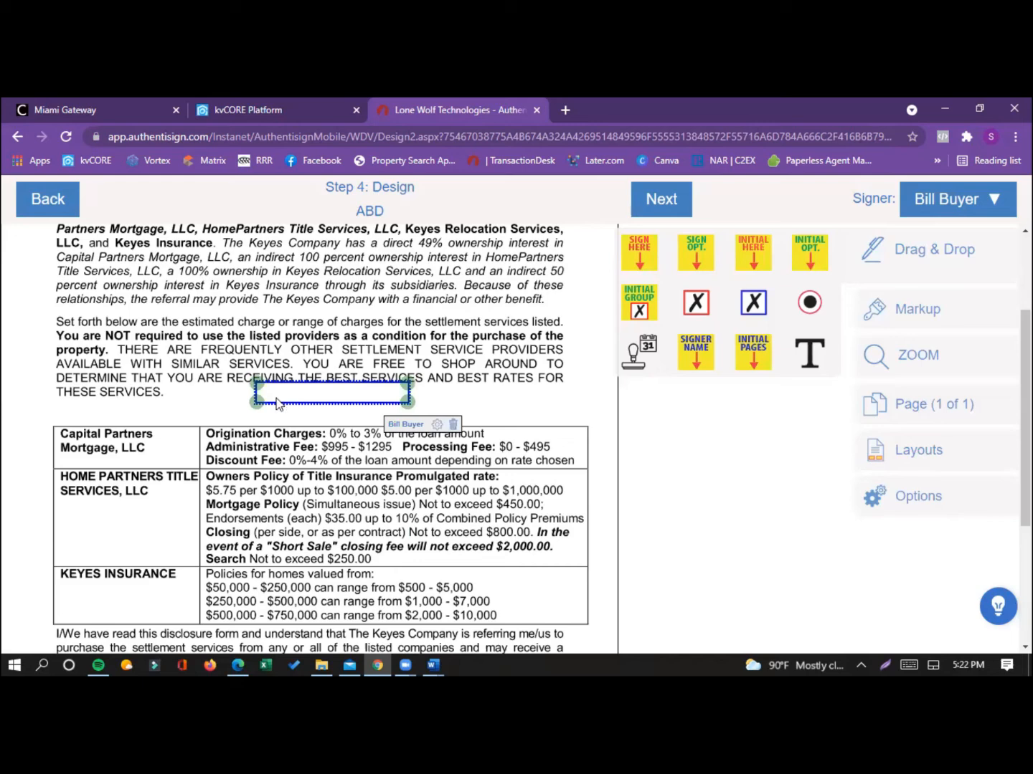
Step: Reposition the buyer's text field above the settlement charges table, then delete it from the disclosure
left_click_drag(283, 400, 281, 411)
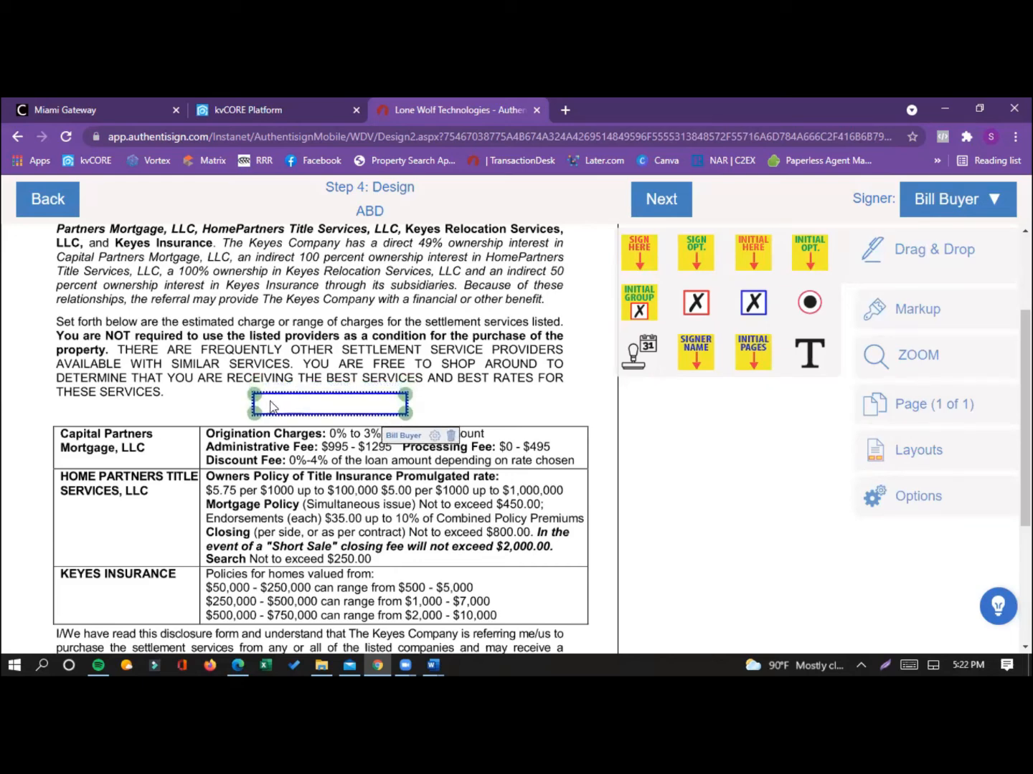
left_click_drag(341, 398, 733, 429)
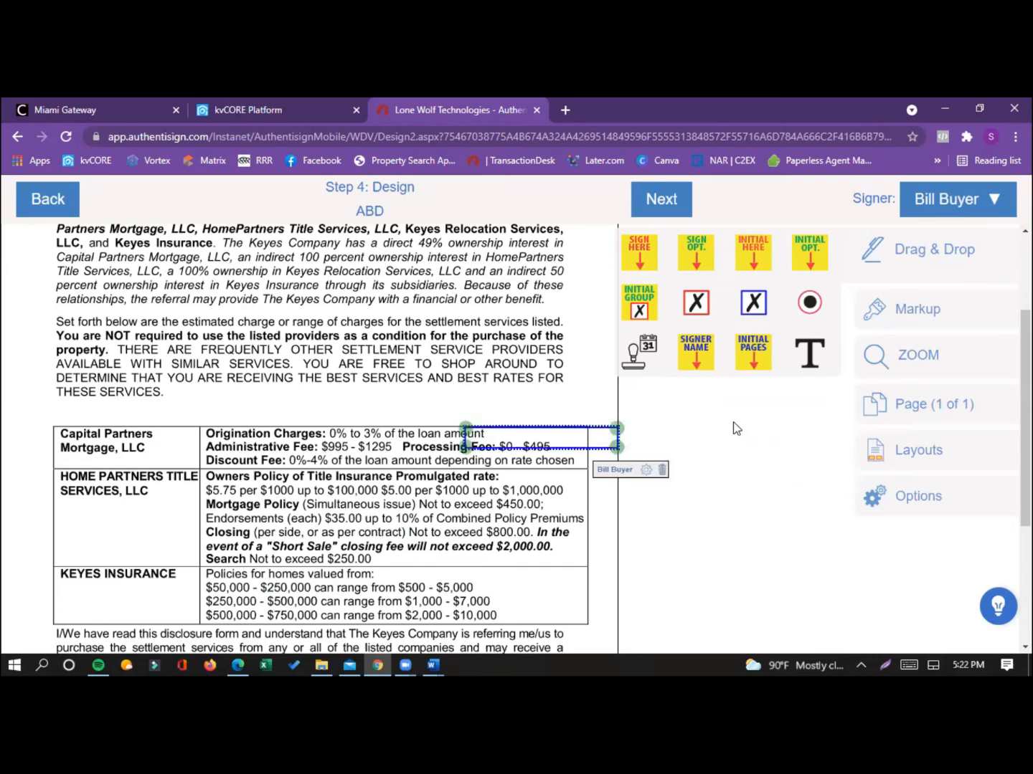
left_click(661, 470)
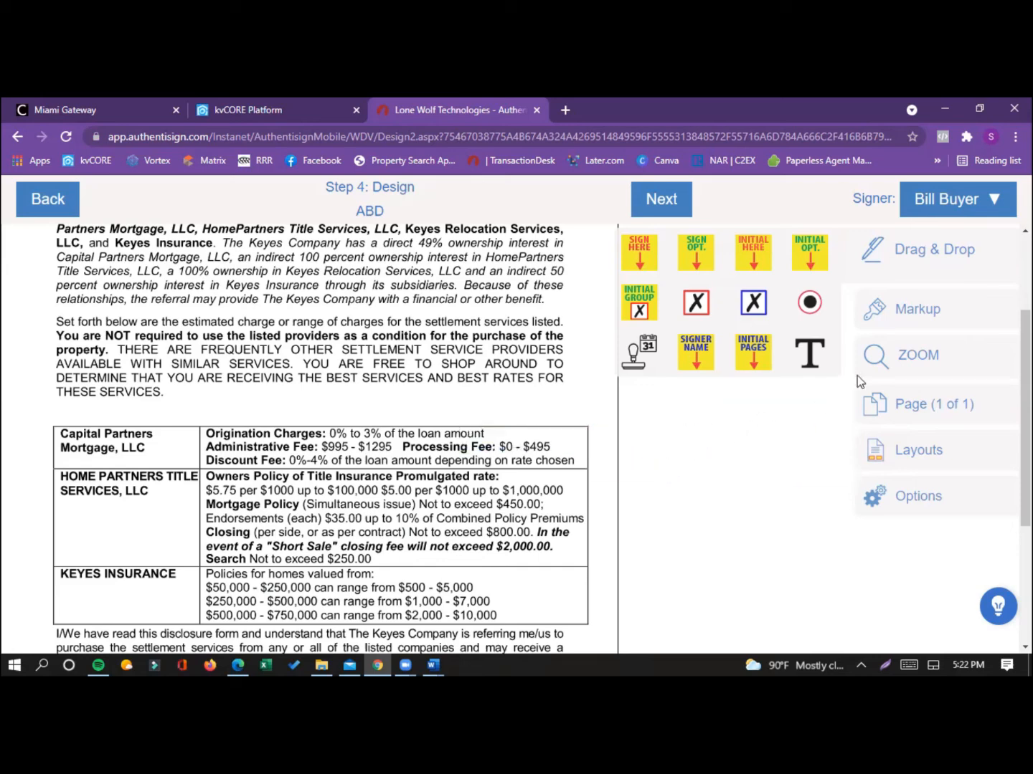
Step: Strike through "SIMILAR SERVICES" with a red markup line, and place and remove a markup text box above the charges table
left_click(905, 316)
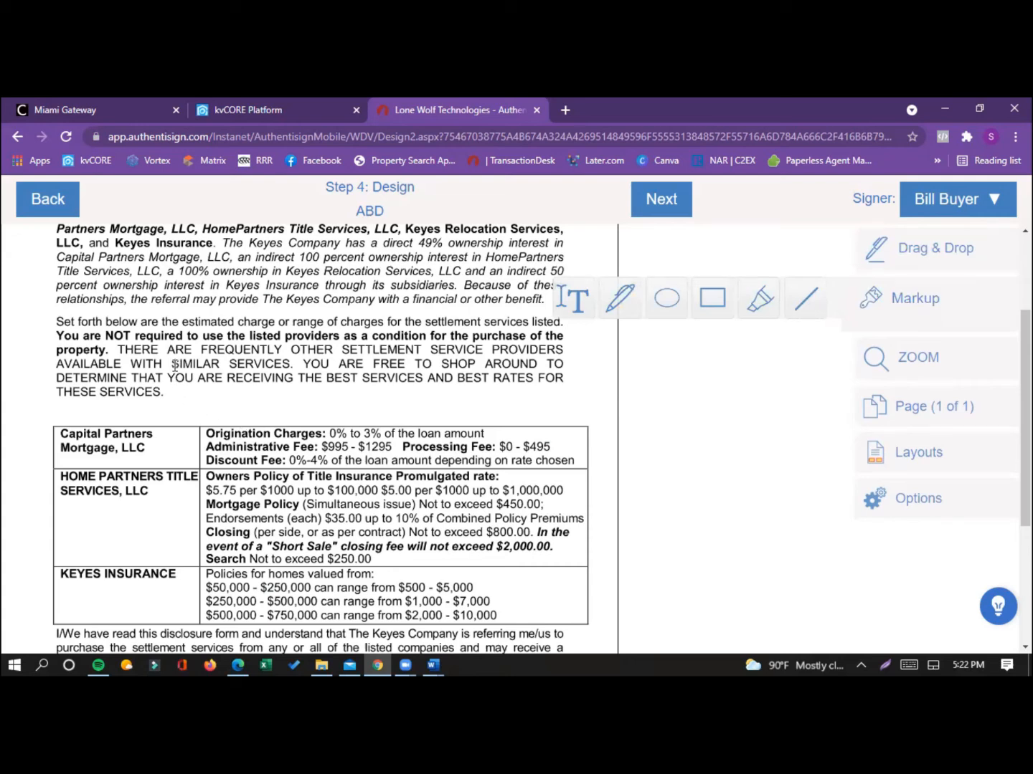
left_click_drag(174, 366, 290, 365)
left_click(351, 404)
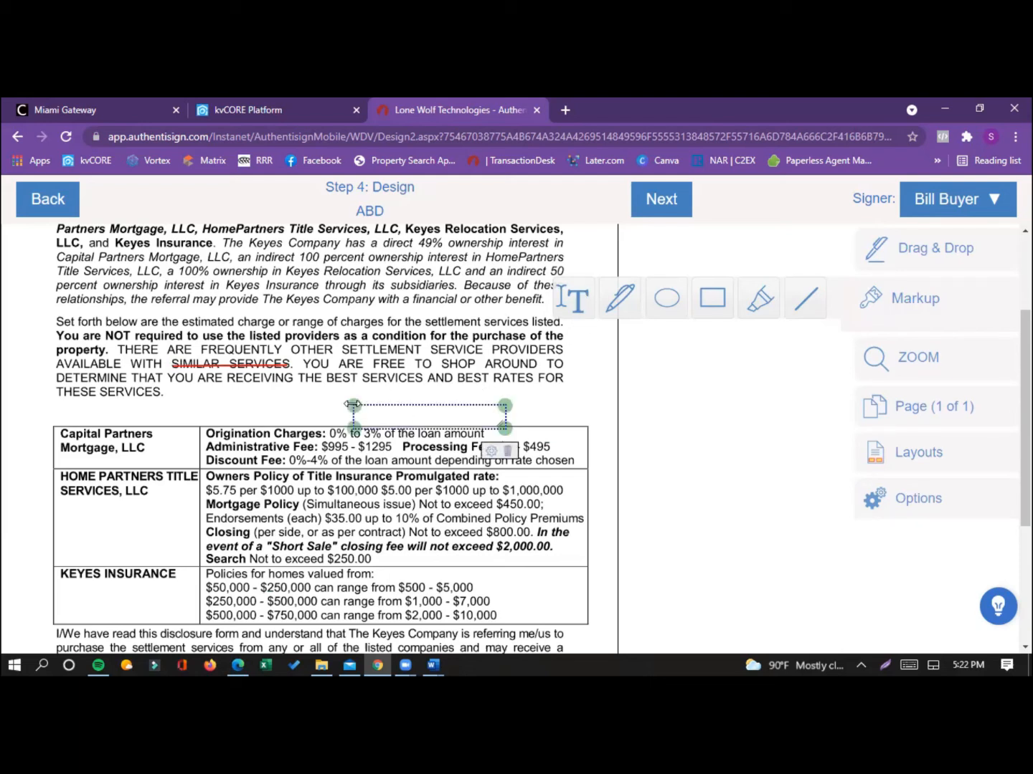
left_click(507, 450)
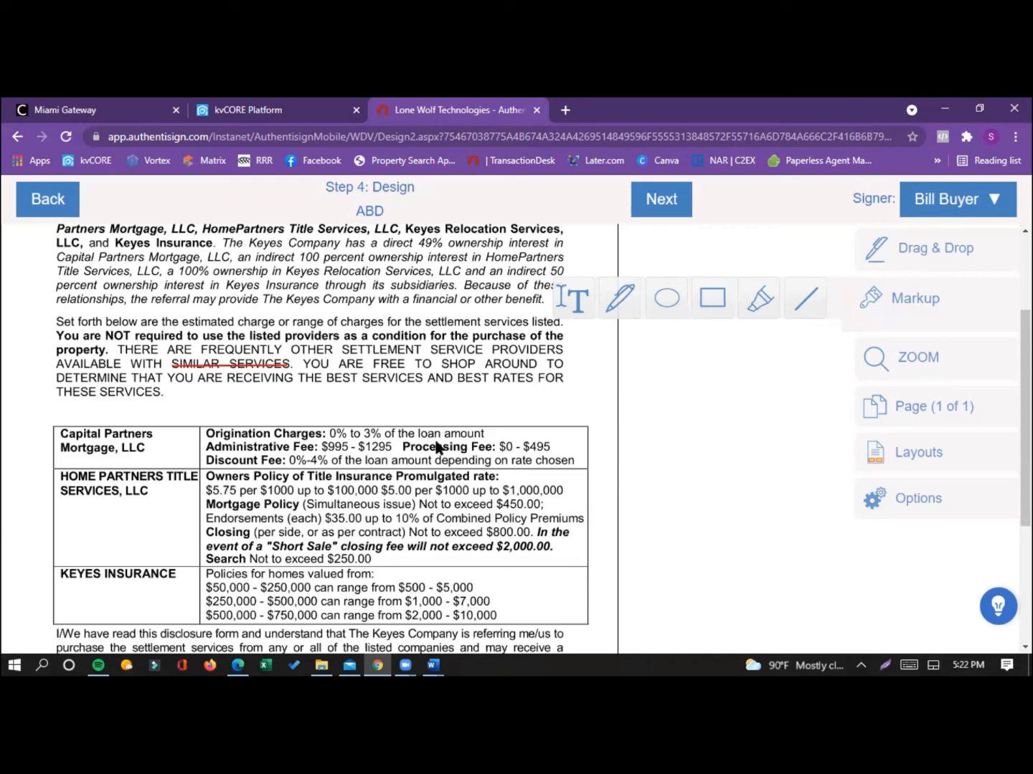
Step: Finish the signing's design and send the buyer's invitation, leaving the email's custom subject and message blank
scroll(606, 484, "down", 3)
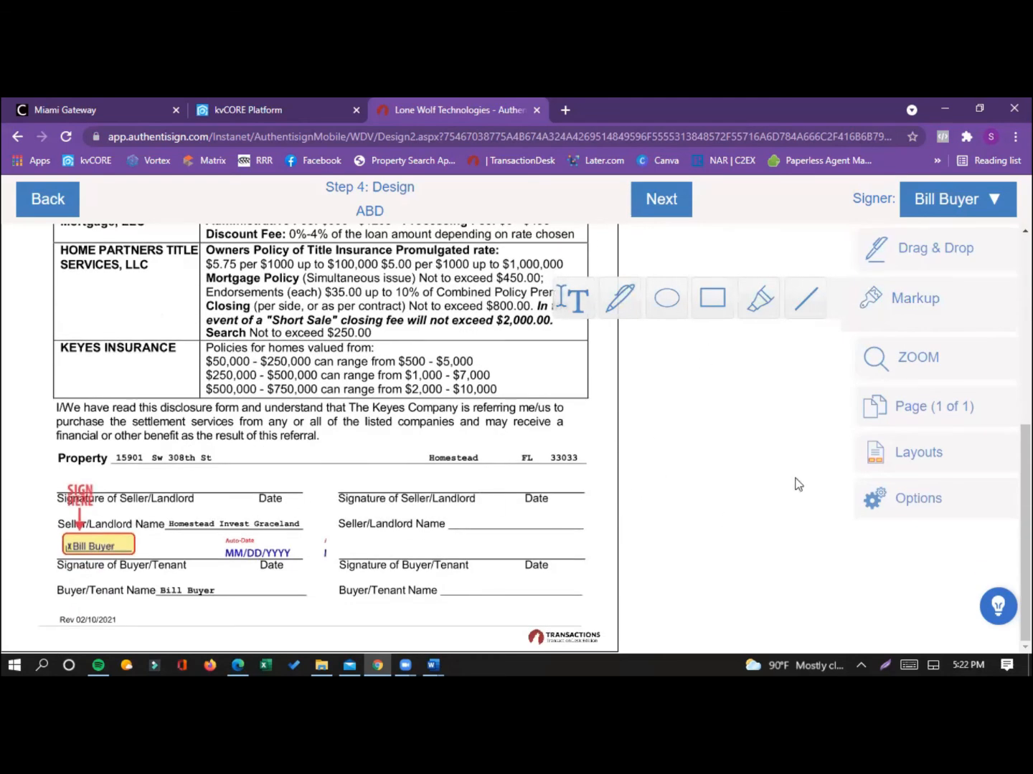
left_click(663, 202)
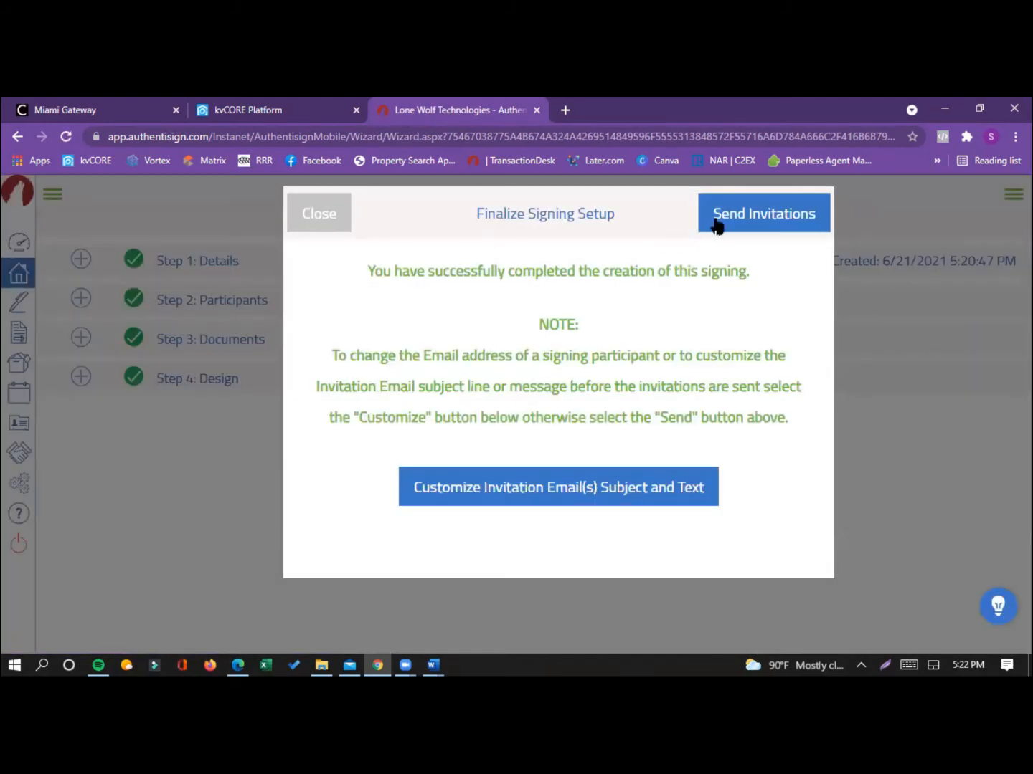
left_click(579, 491)
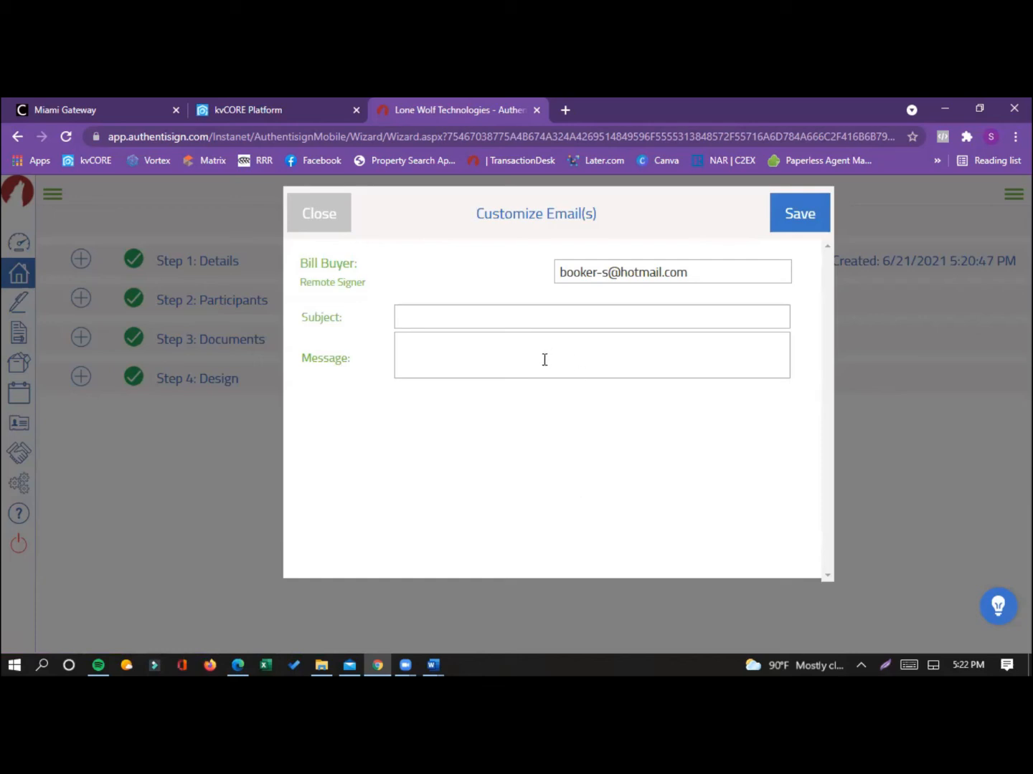
left_click(808, 231)
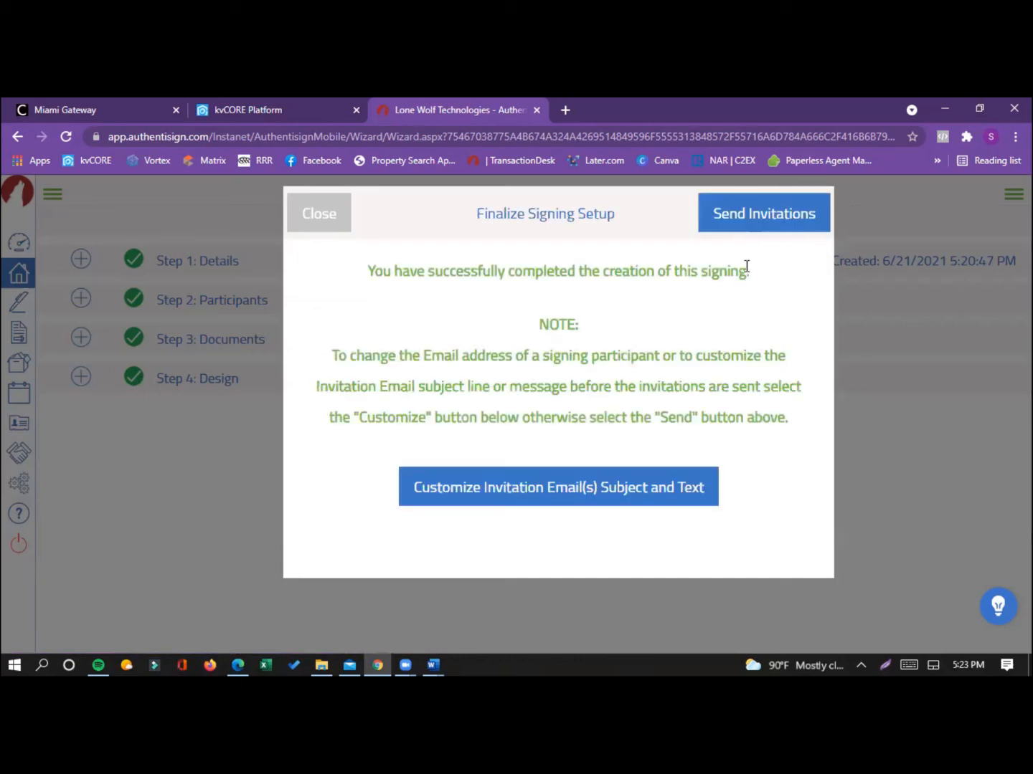
left_click(759, 216)
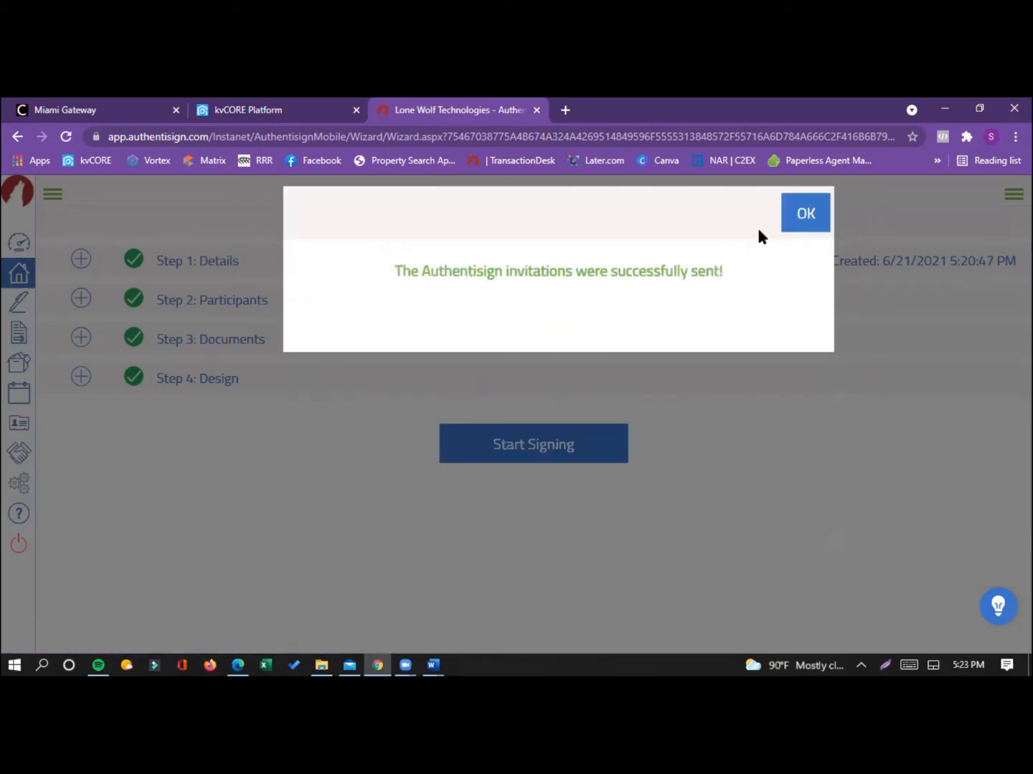
left_click(790, 213)
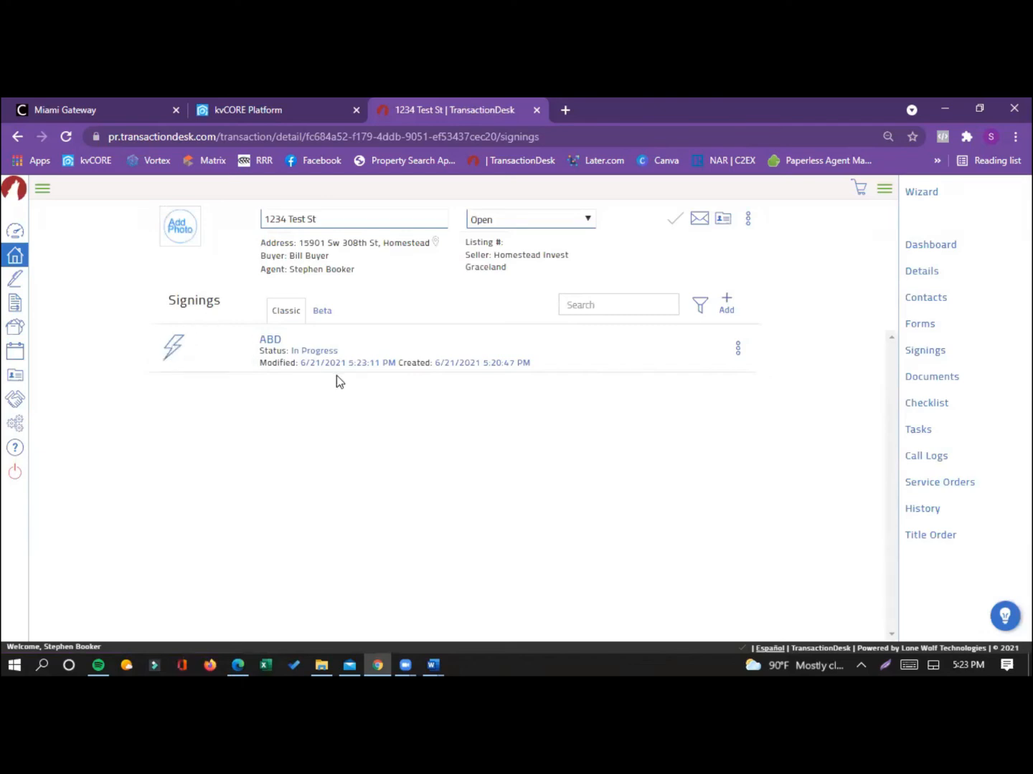
Step: Switch to Mail, open "Your signature is requested: ABD" in the HotMail & Gmail inbox, and start signing from the invitation
left_click(740, 349)
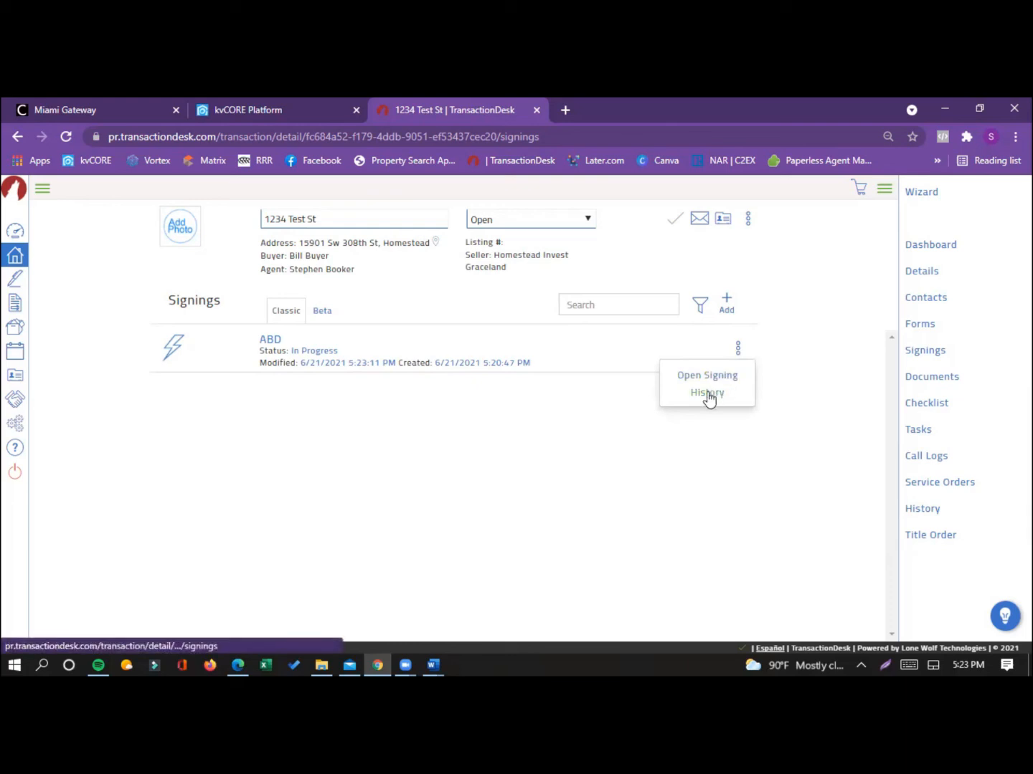
left_click(349, 663)
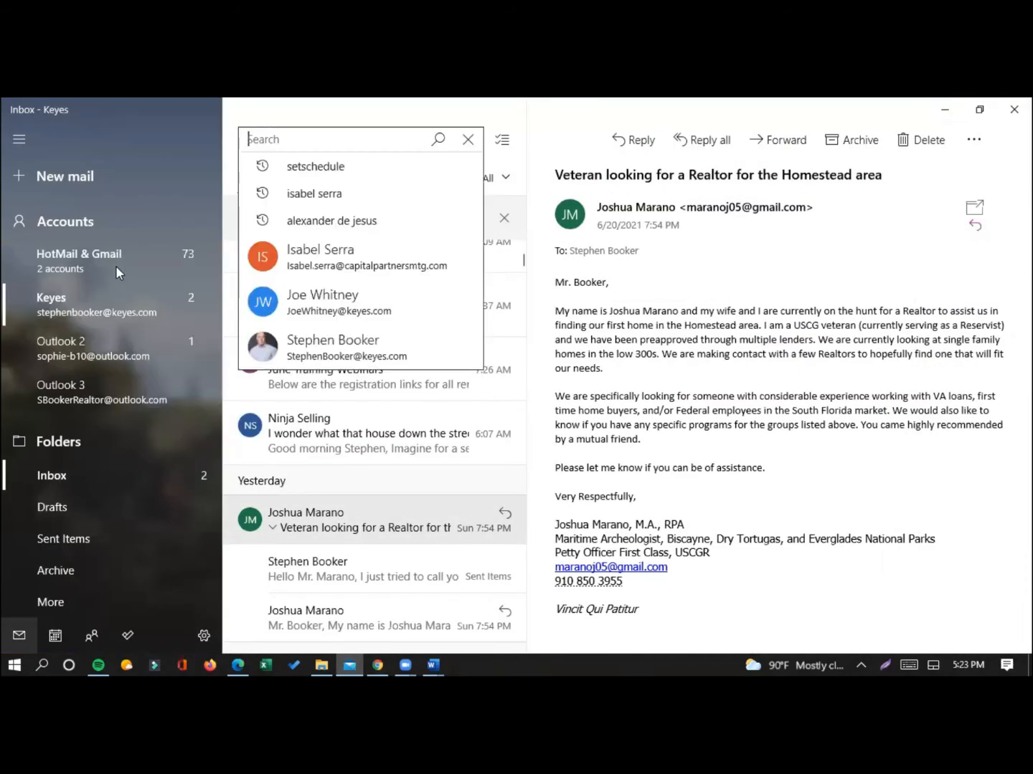
left_click(115, 266)
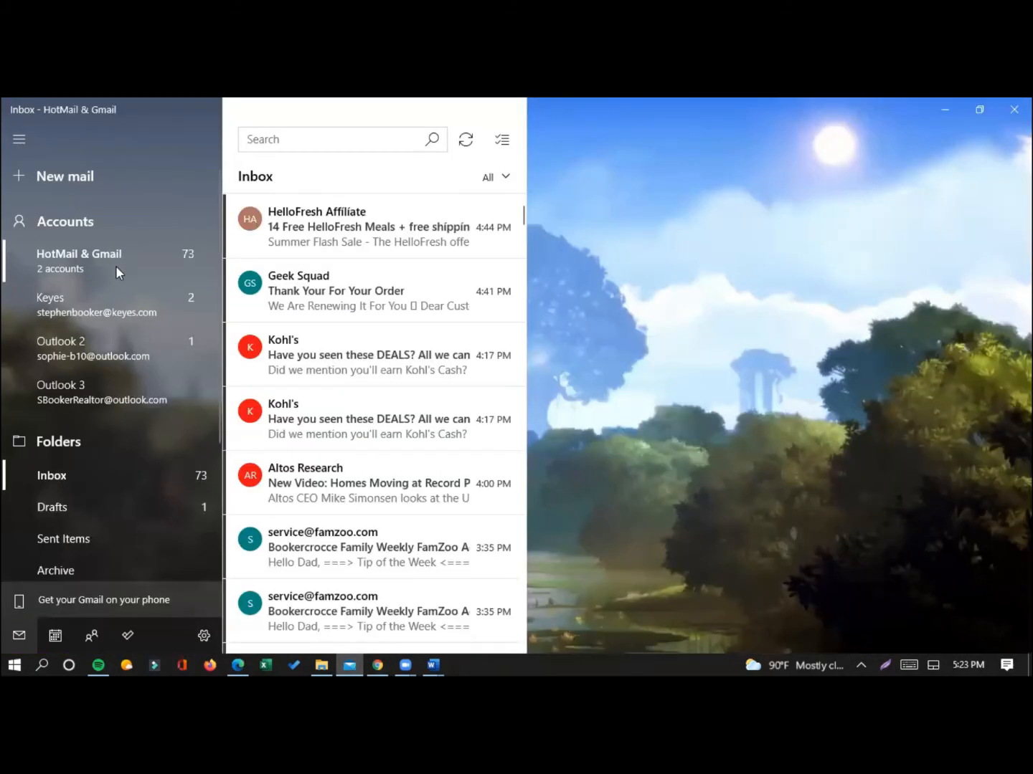
left_click(362, 233)
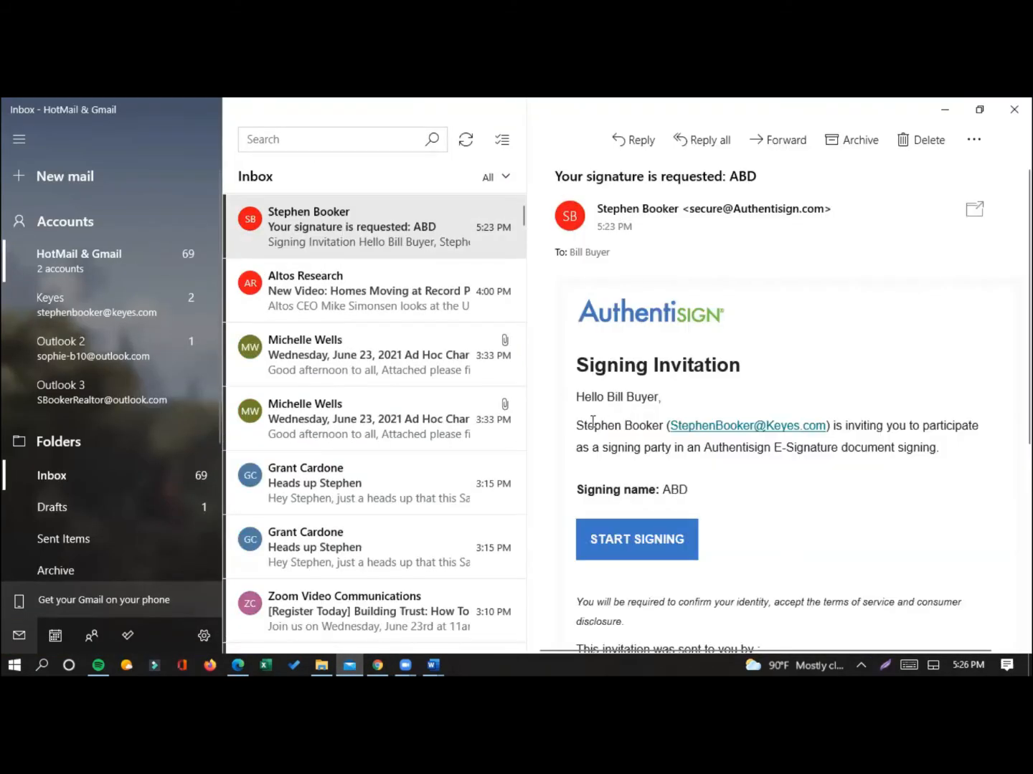
left_click(318, 224)
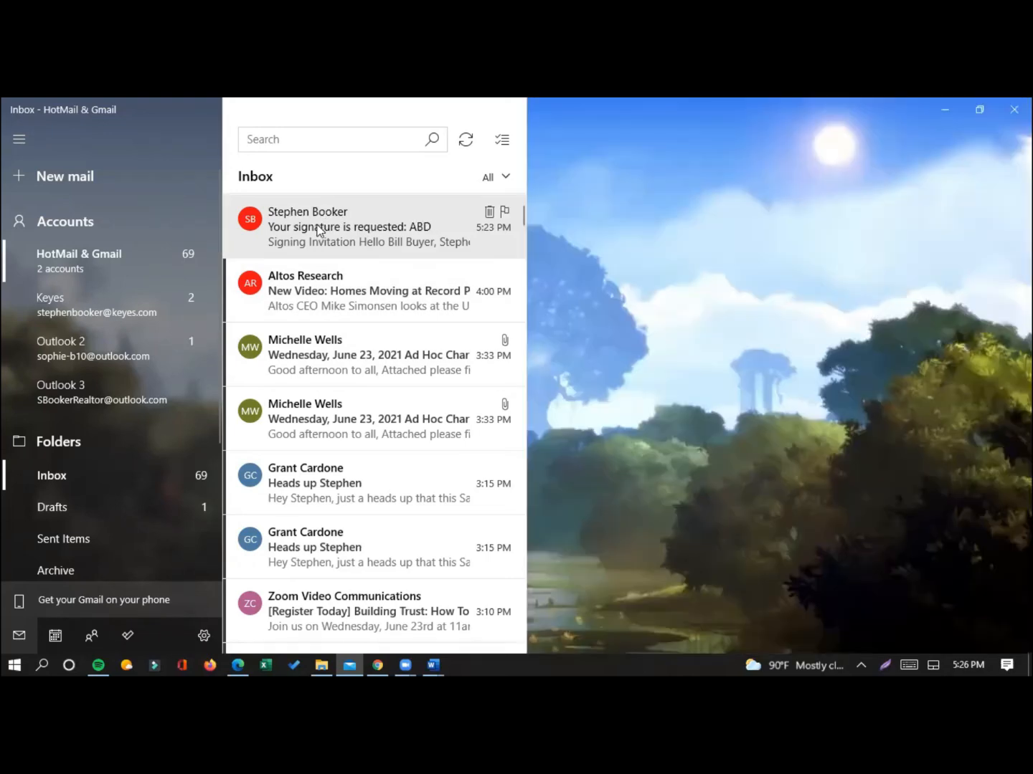
left_click(317, 229)
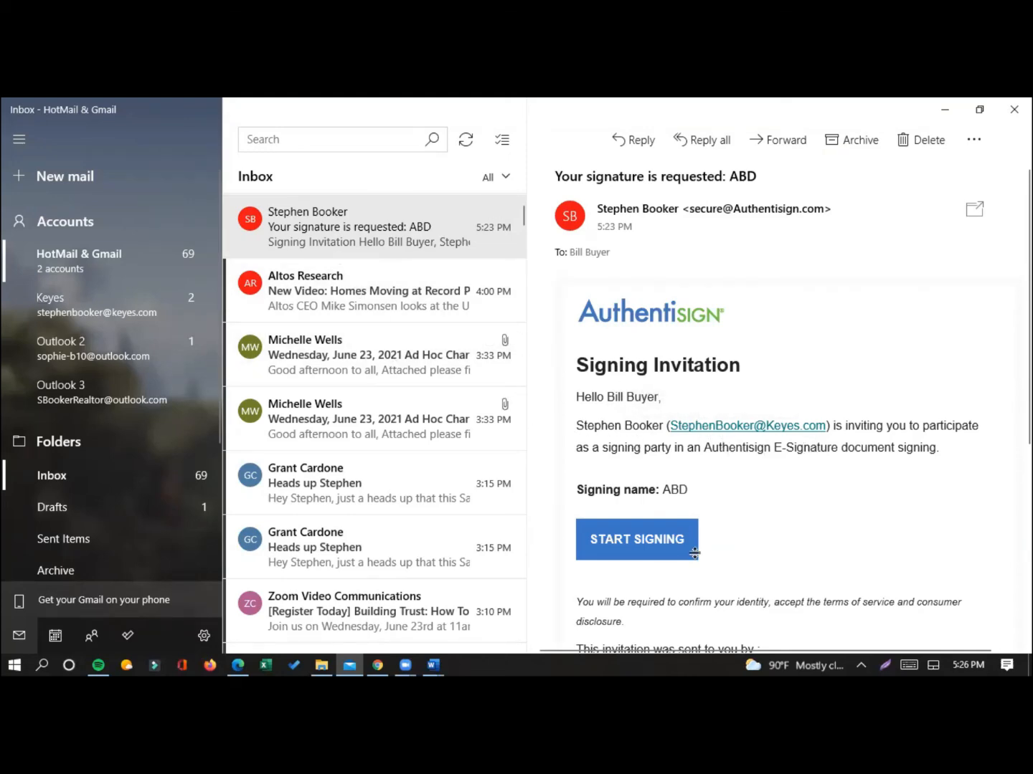
left_click(654, 550)
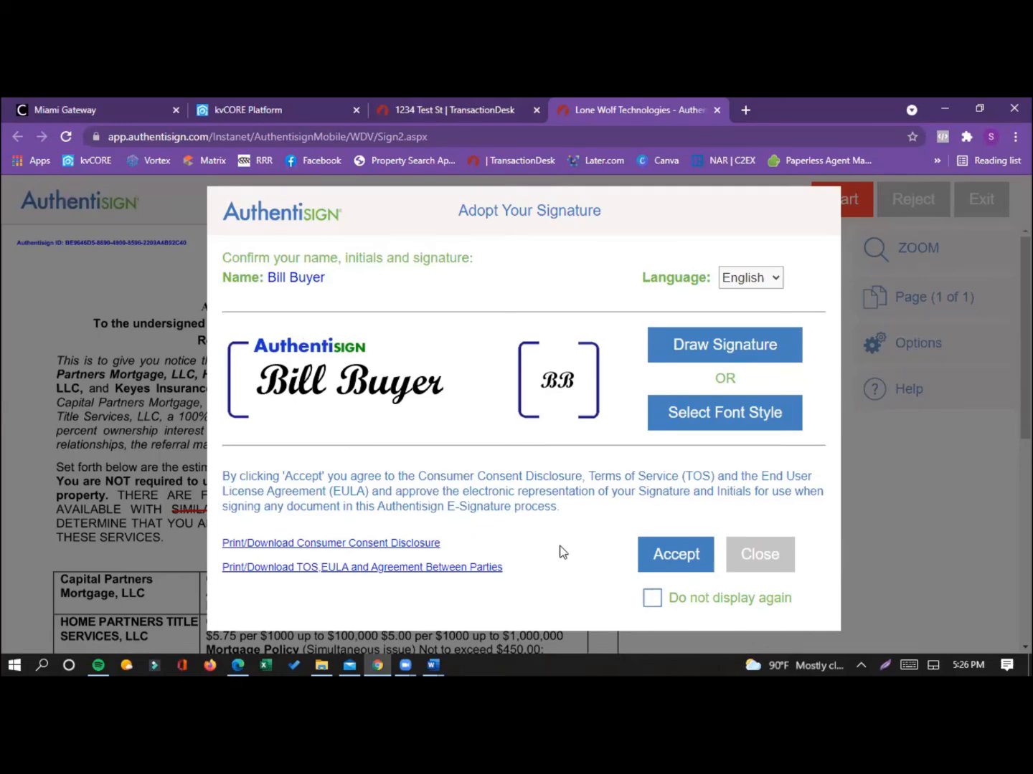
Step: Accept the suggested signature and initials, and sign and date the Signature of Buyer/Tenant line as the buyer
left_click(656, 556)
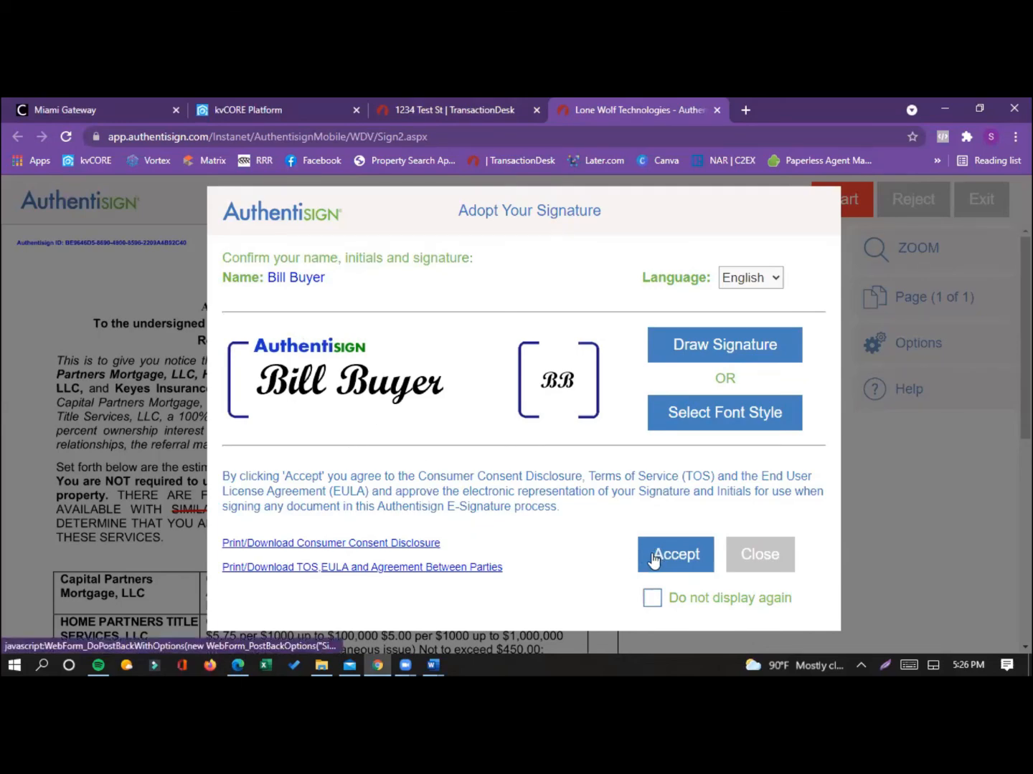
scroll(373, 531, "down", 2)
scroll(374, 532, "down", 4)
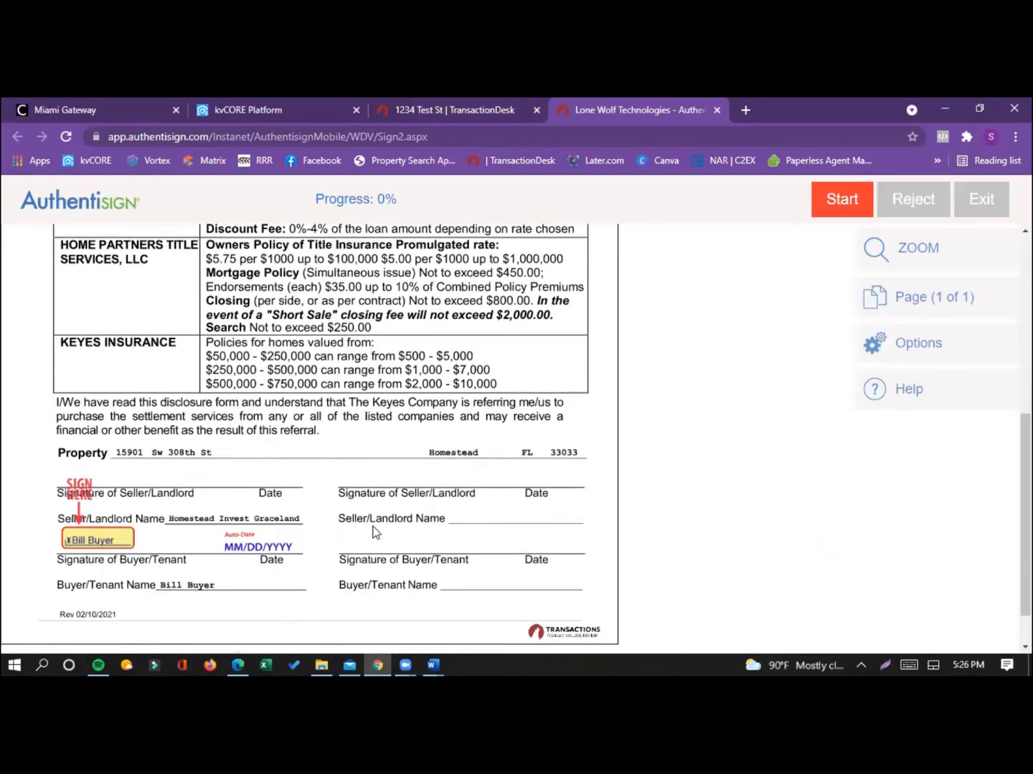
left_click(126, 488)
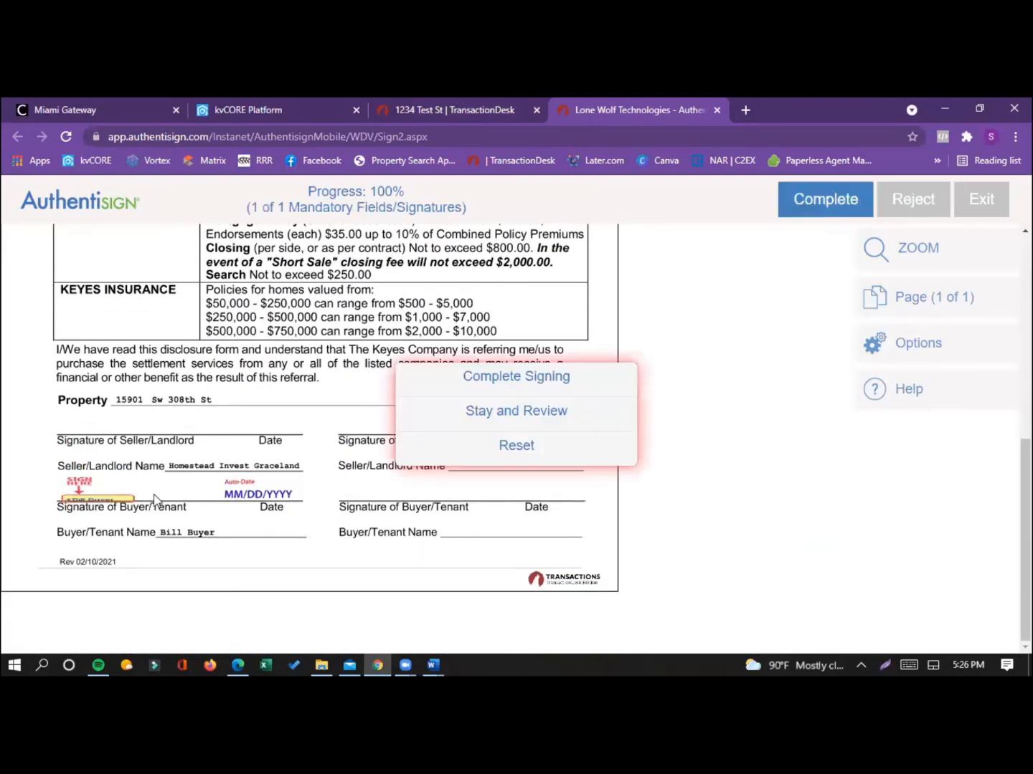
left_click(251, 493)
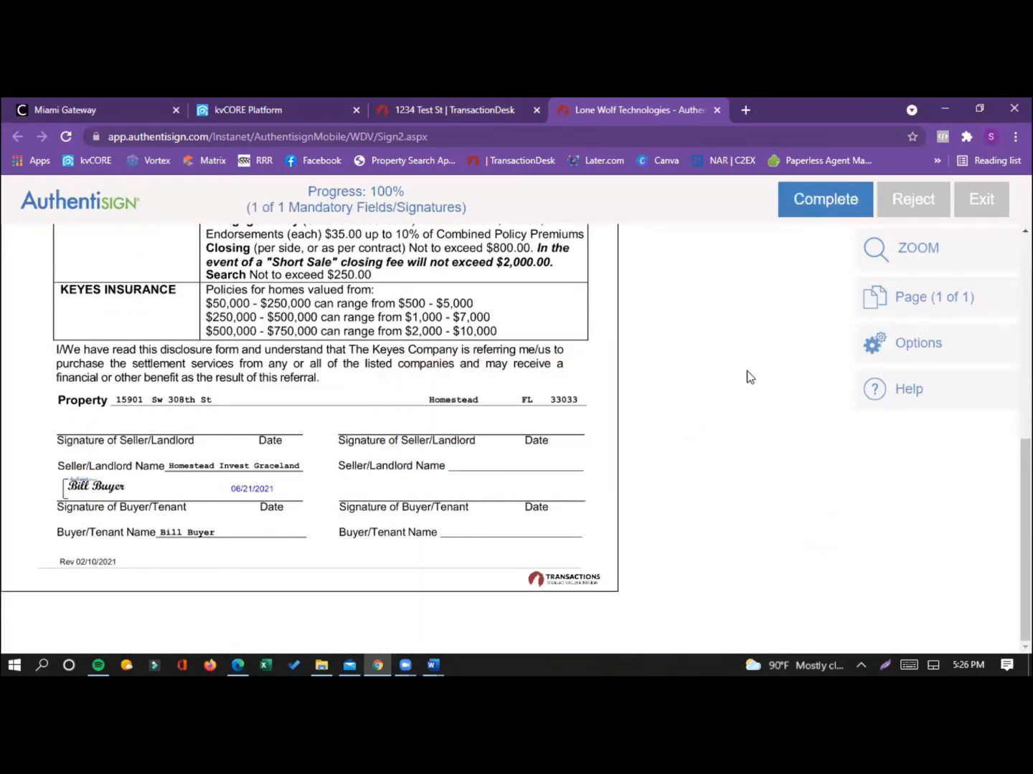
Step: Complete the buyer's signing of the disclosure and decline to add a password for the signer dashboard
scroll(754, 372, "up", 2)
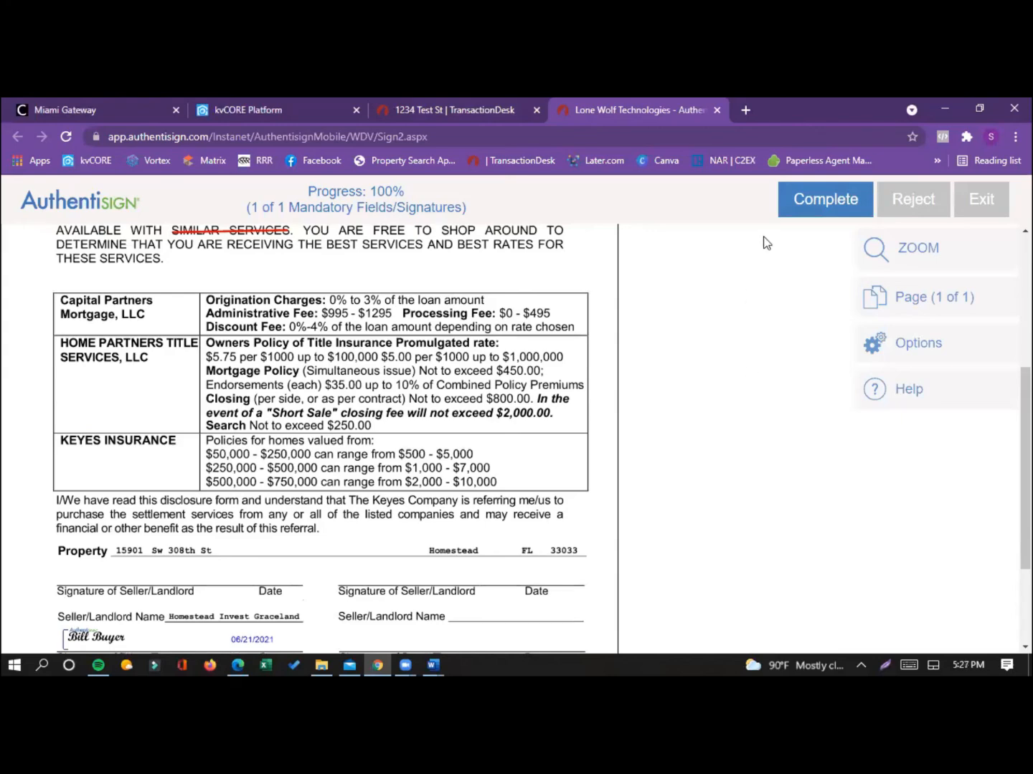
left_click(807, 205)
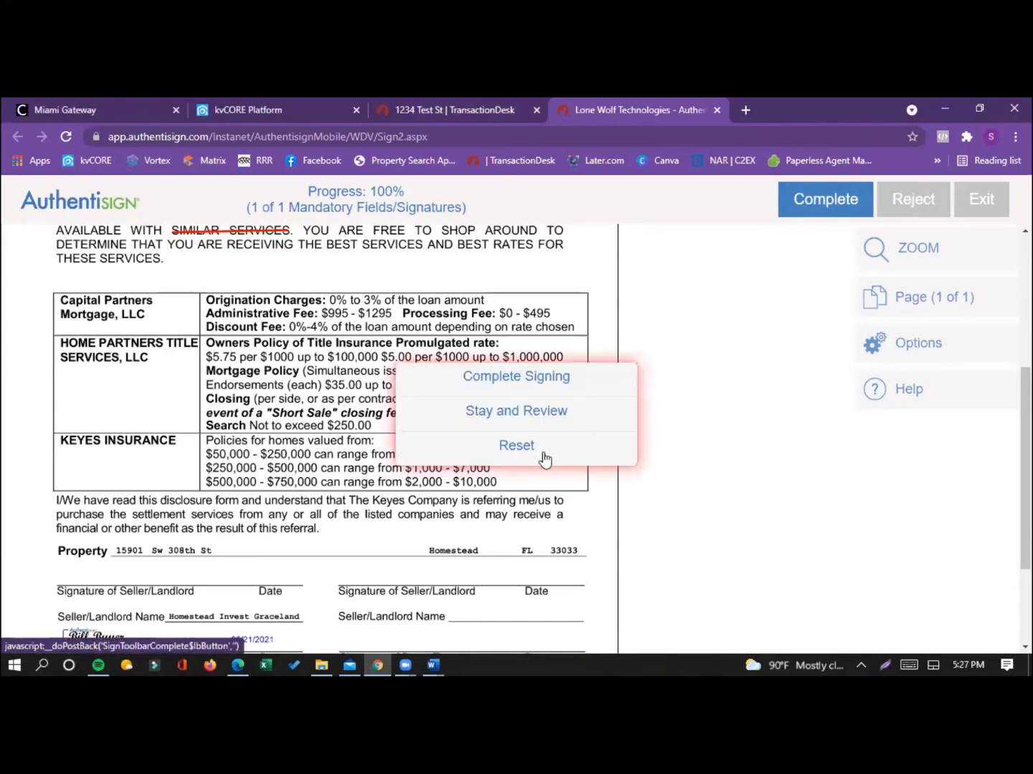
left_click(545, 380)
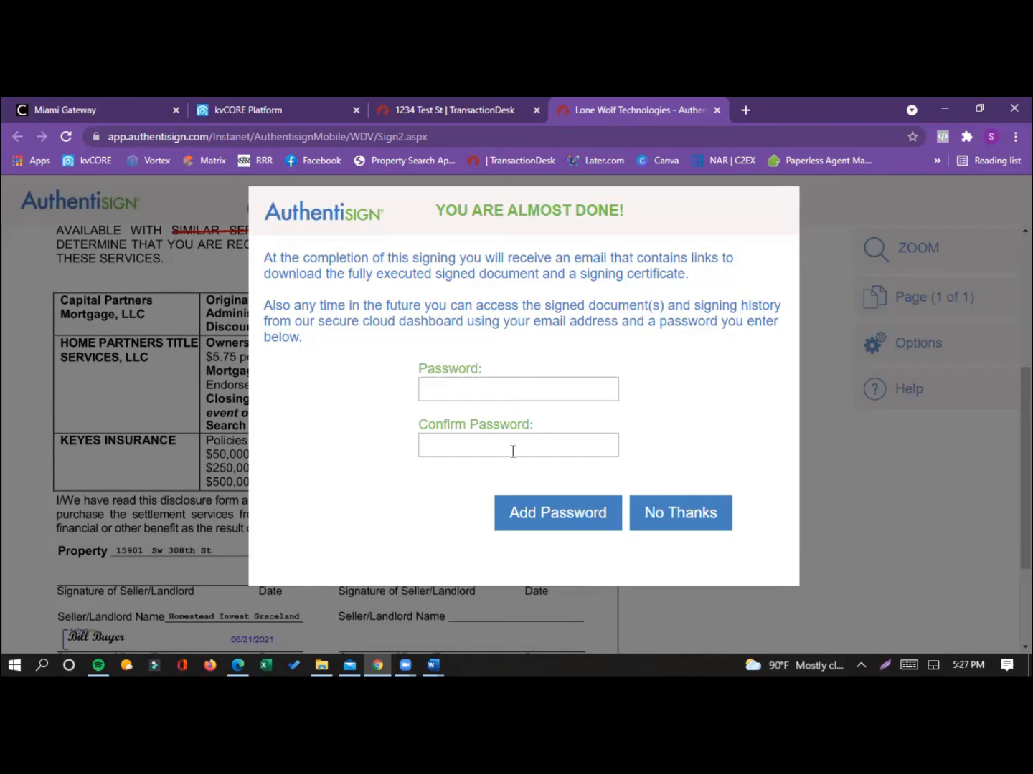
left_click(661, 512)
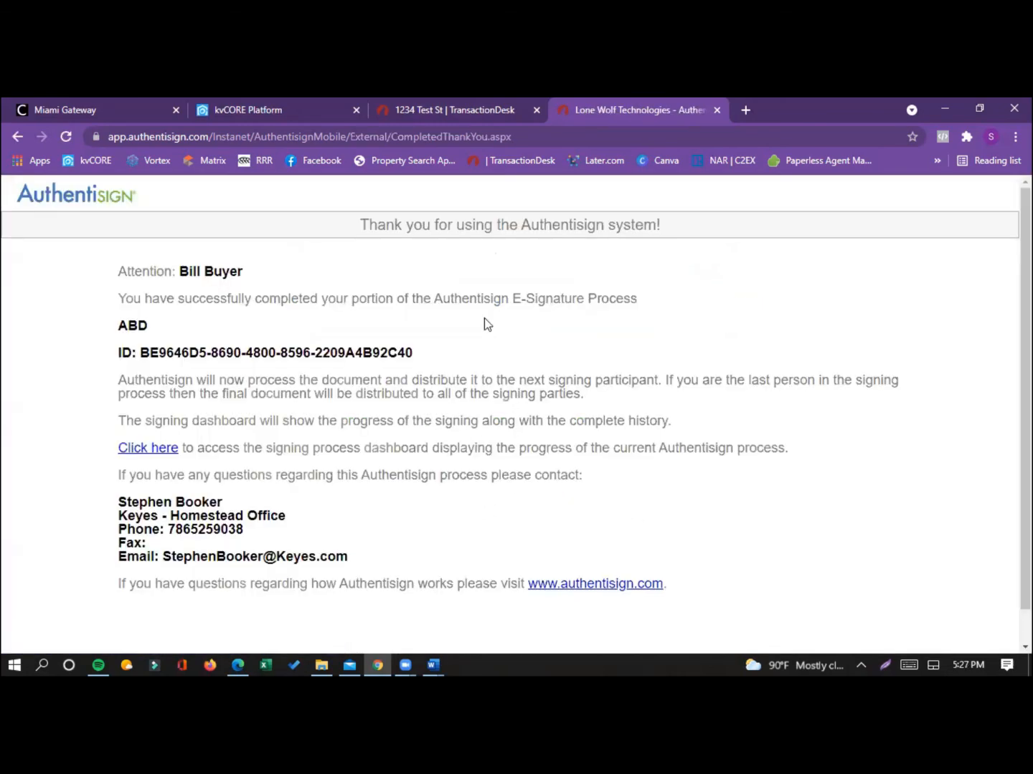
Step: Return to TransactionDesk, reload the signings to check the ABD status, and preview "Keyes - Affiliated Business Disclosure.pdf" in the transaction's documents
left_click(494, 113)
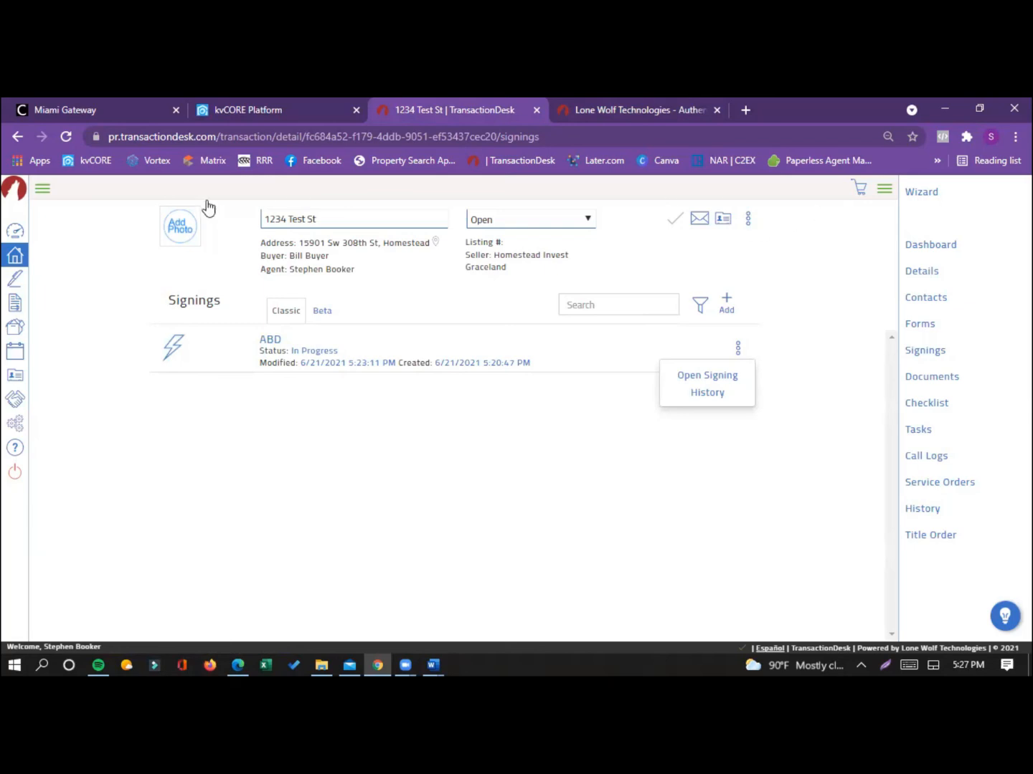
left_click(67, 135)
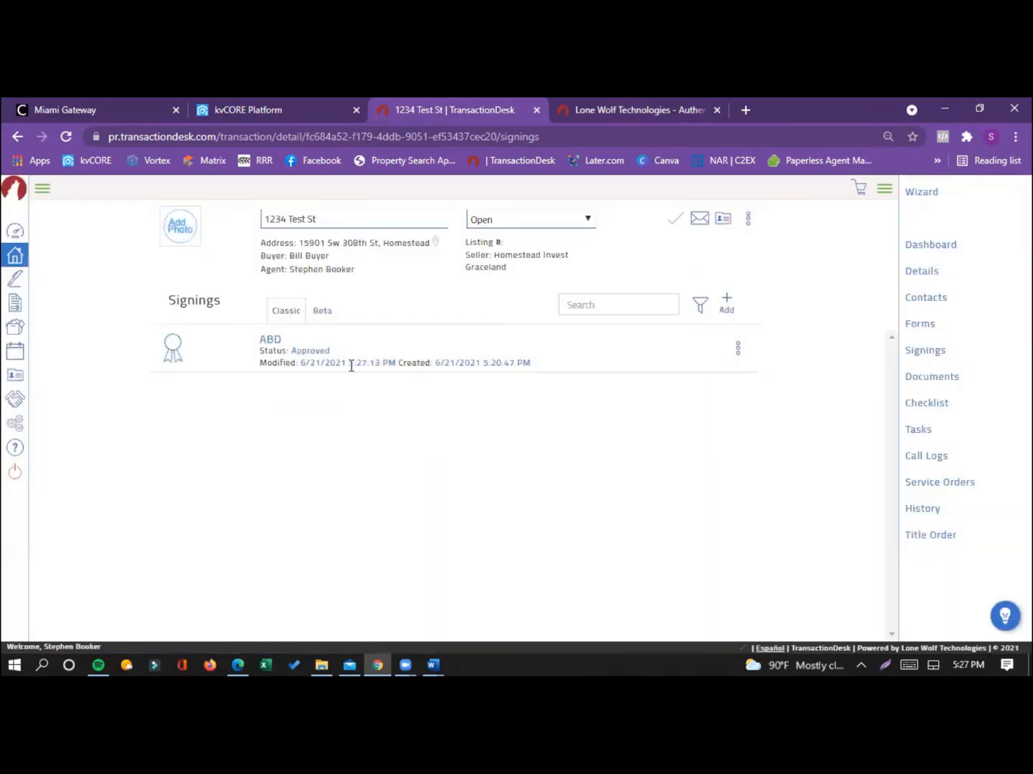
left_click(932, 378)
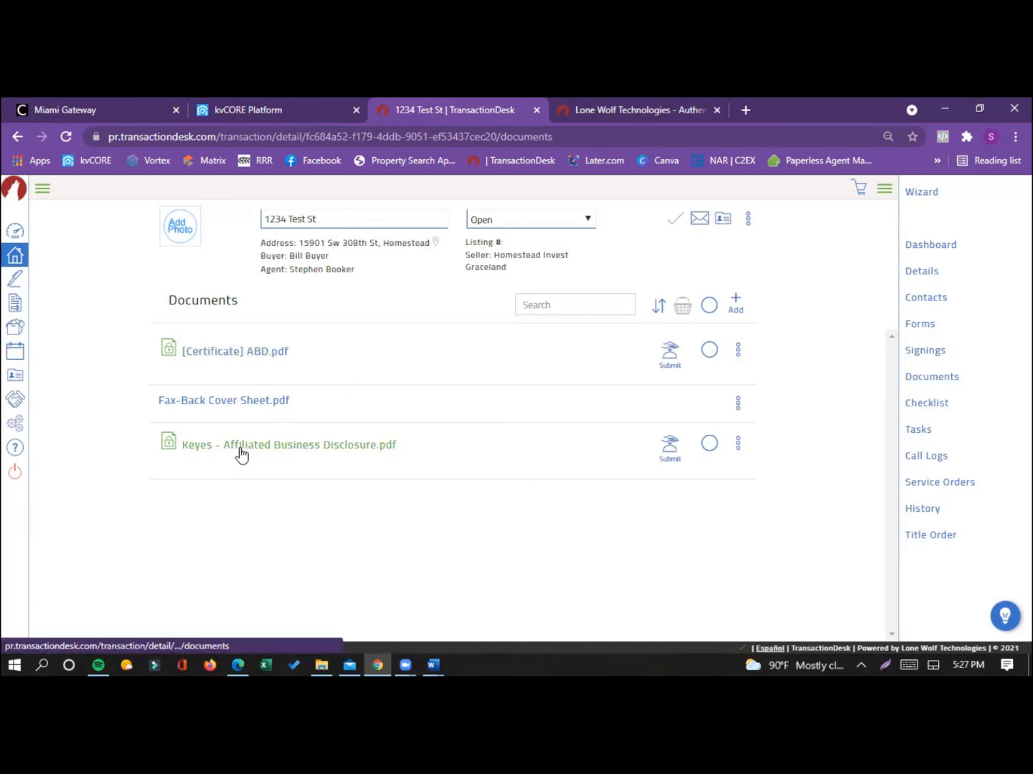
left_click(297, 455)
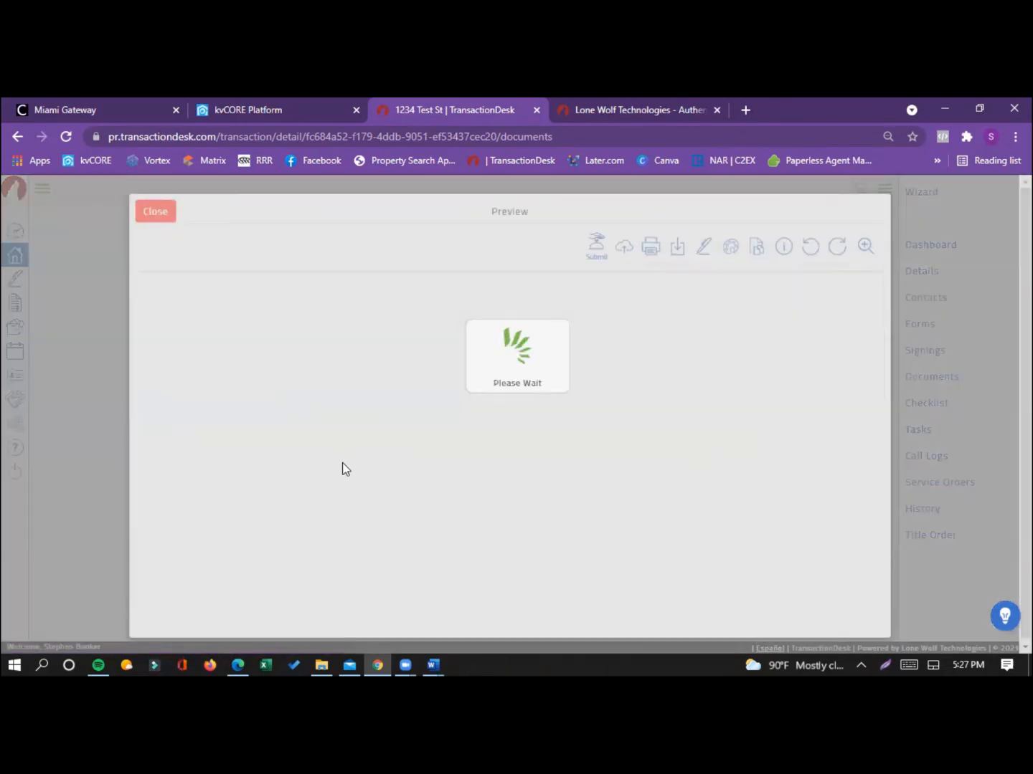
scroll(343, 470, "down", 3)
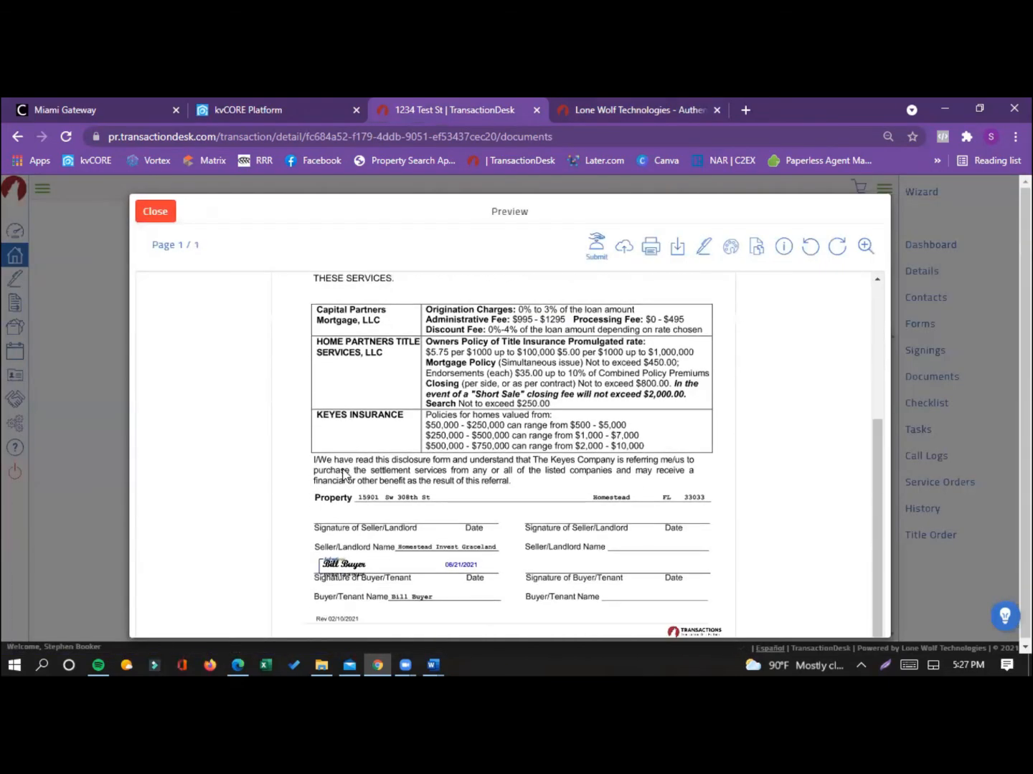
scroll(343, 473, "up", 5)
left_click(155, 211)
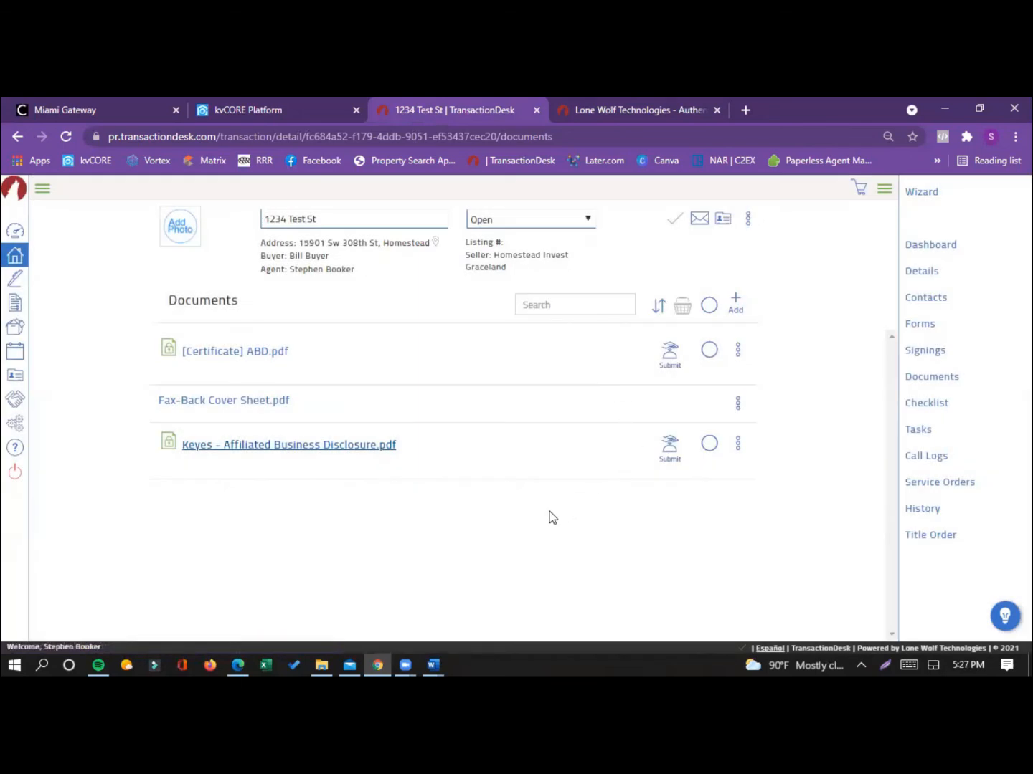